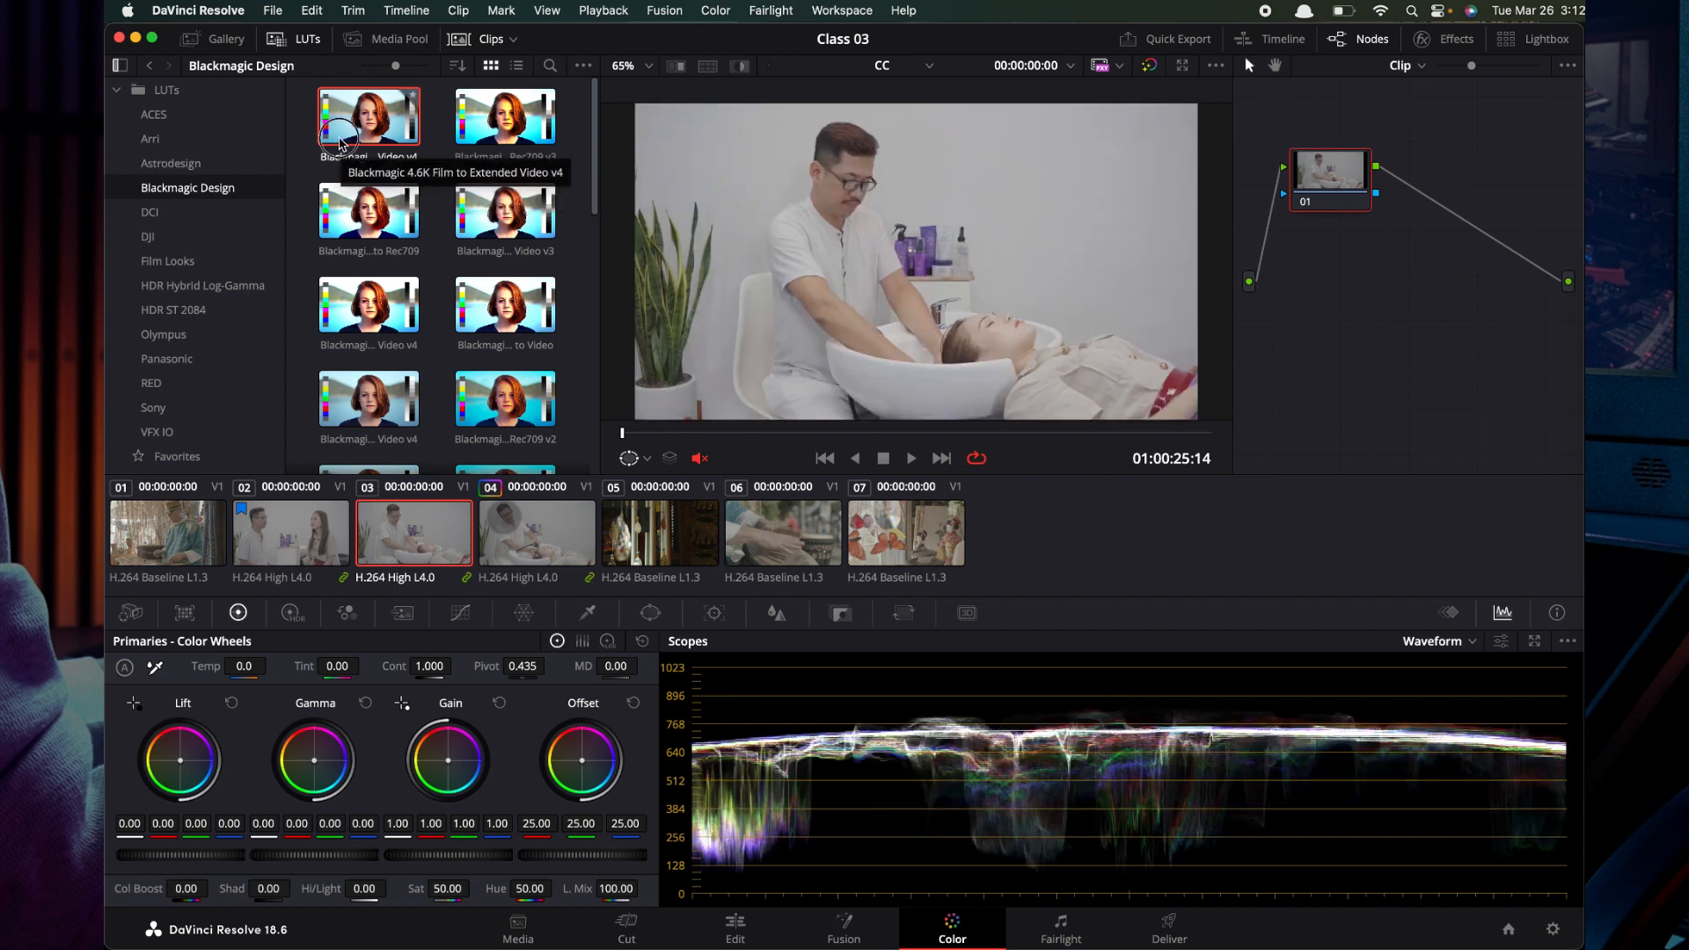
Apply the Blackmagic 4.6K Film to Extended Video v4 LUT to clip 03's node and lower its key output gain to 0.876.
left_click_drag(410, 104, 1326, 205)
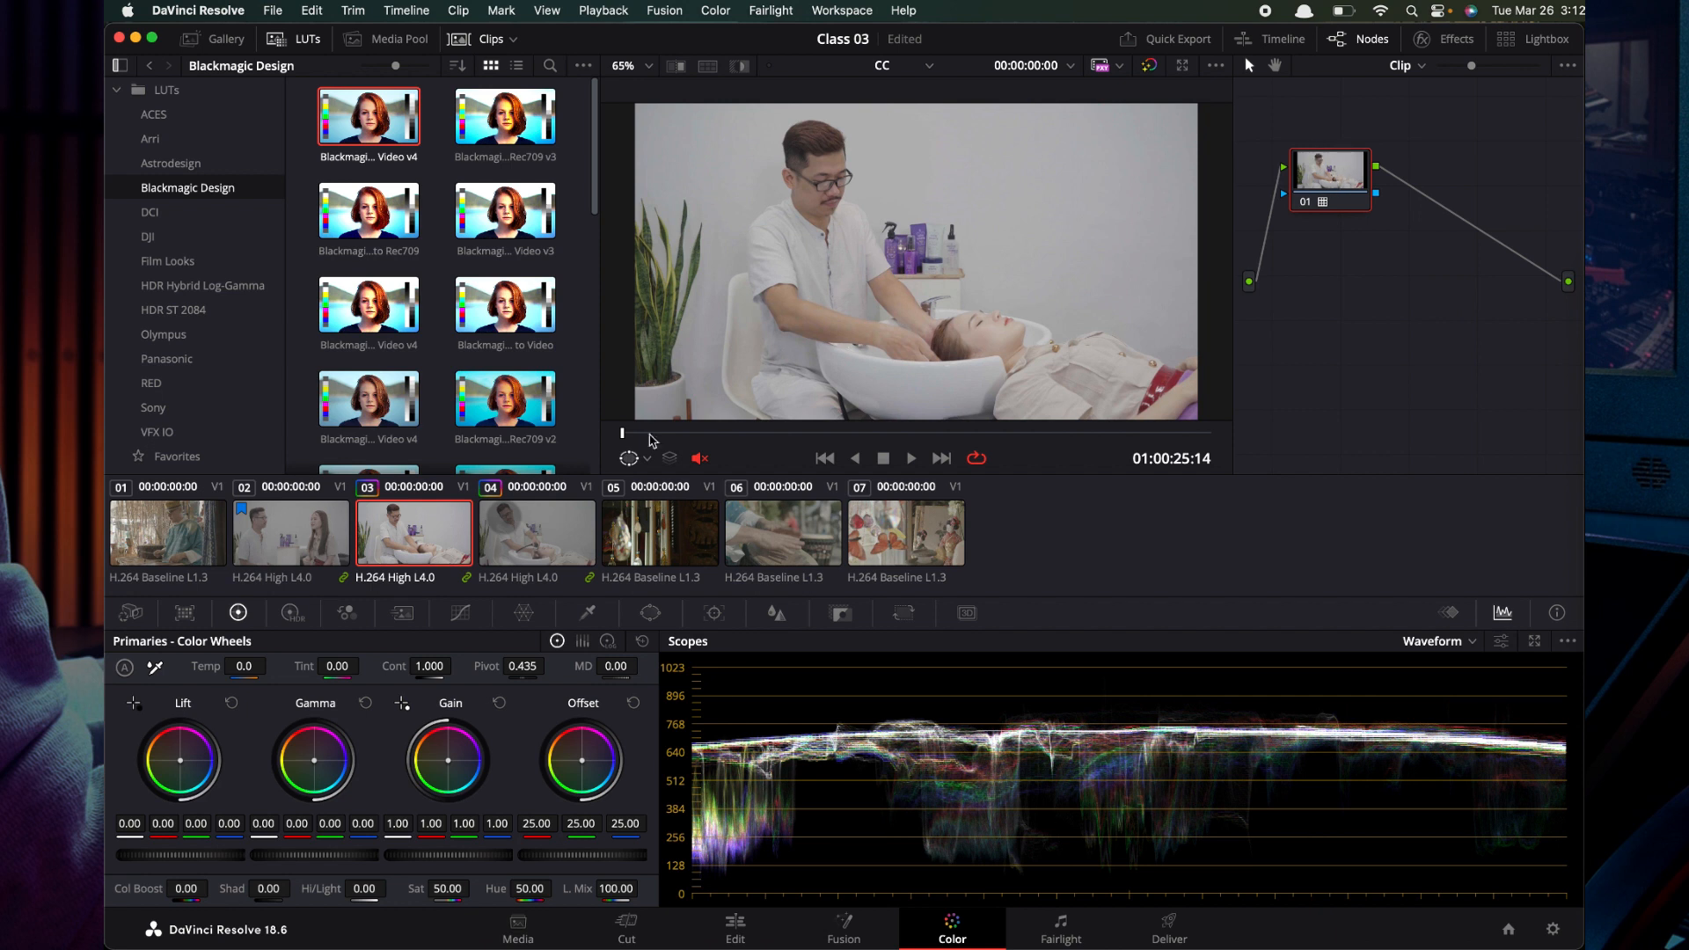
left_click(842, 615)
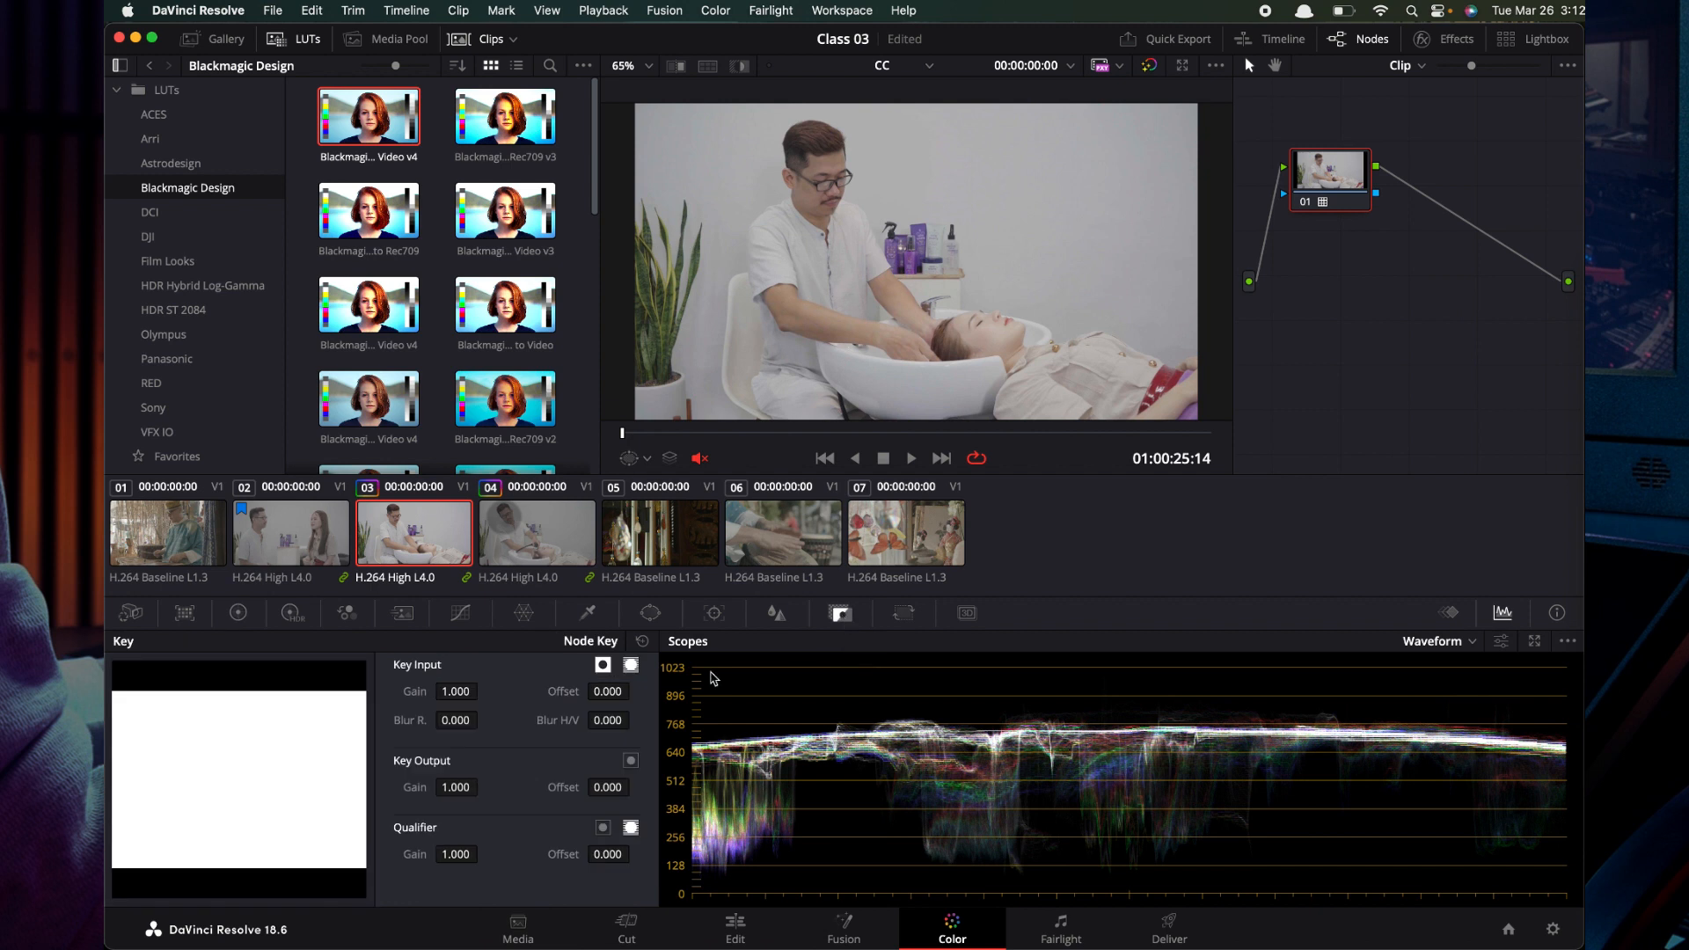
mouse_move(420, 791)
left_mouse_down()
mouse_move(294, 799)
mouse_move(309, 800)
left_mouse_up()
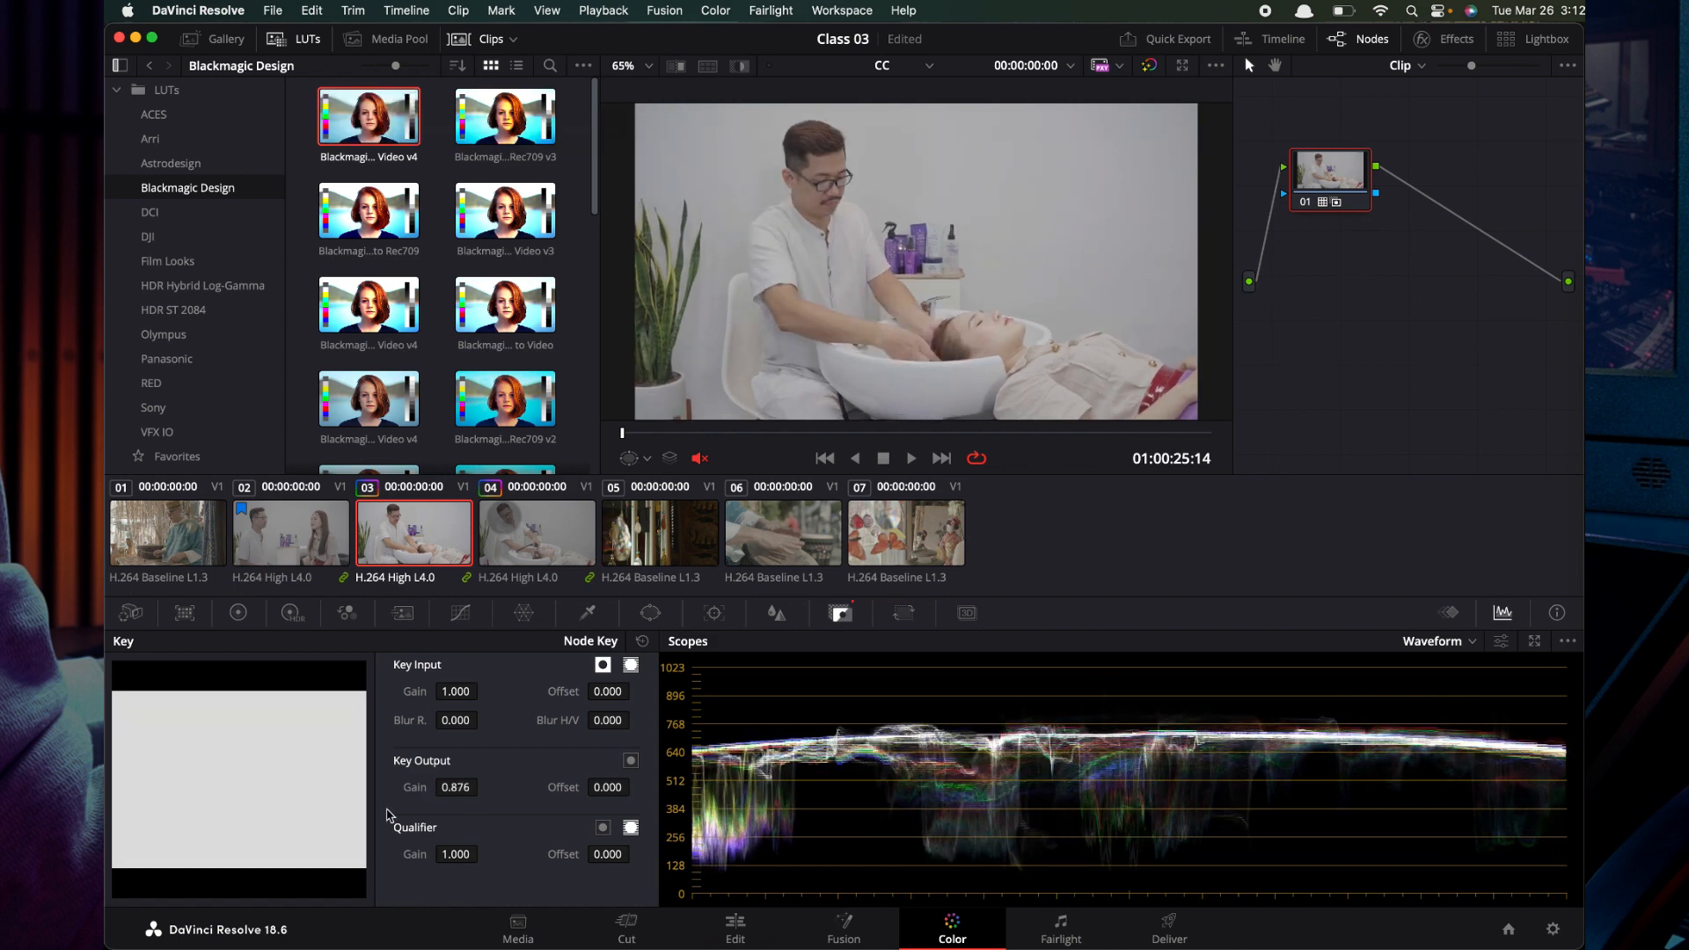
Set the key output gain to 1.000 and reset clip 03's grade to clear the LUT.
left_click(455, 787)
type("1")
key("Return")
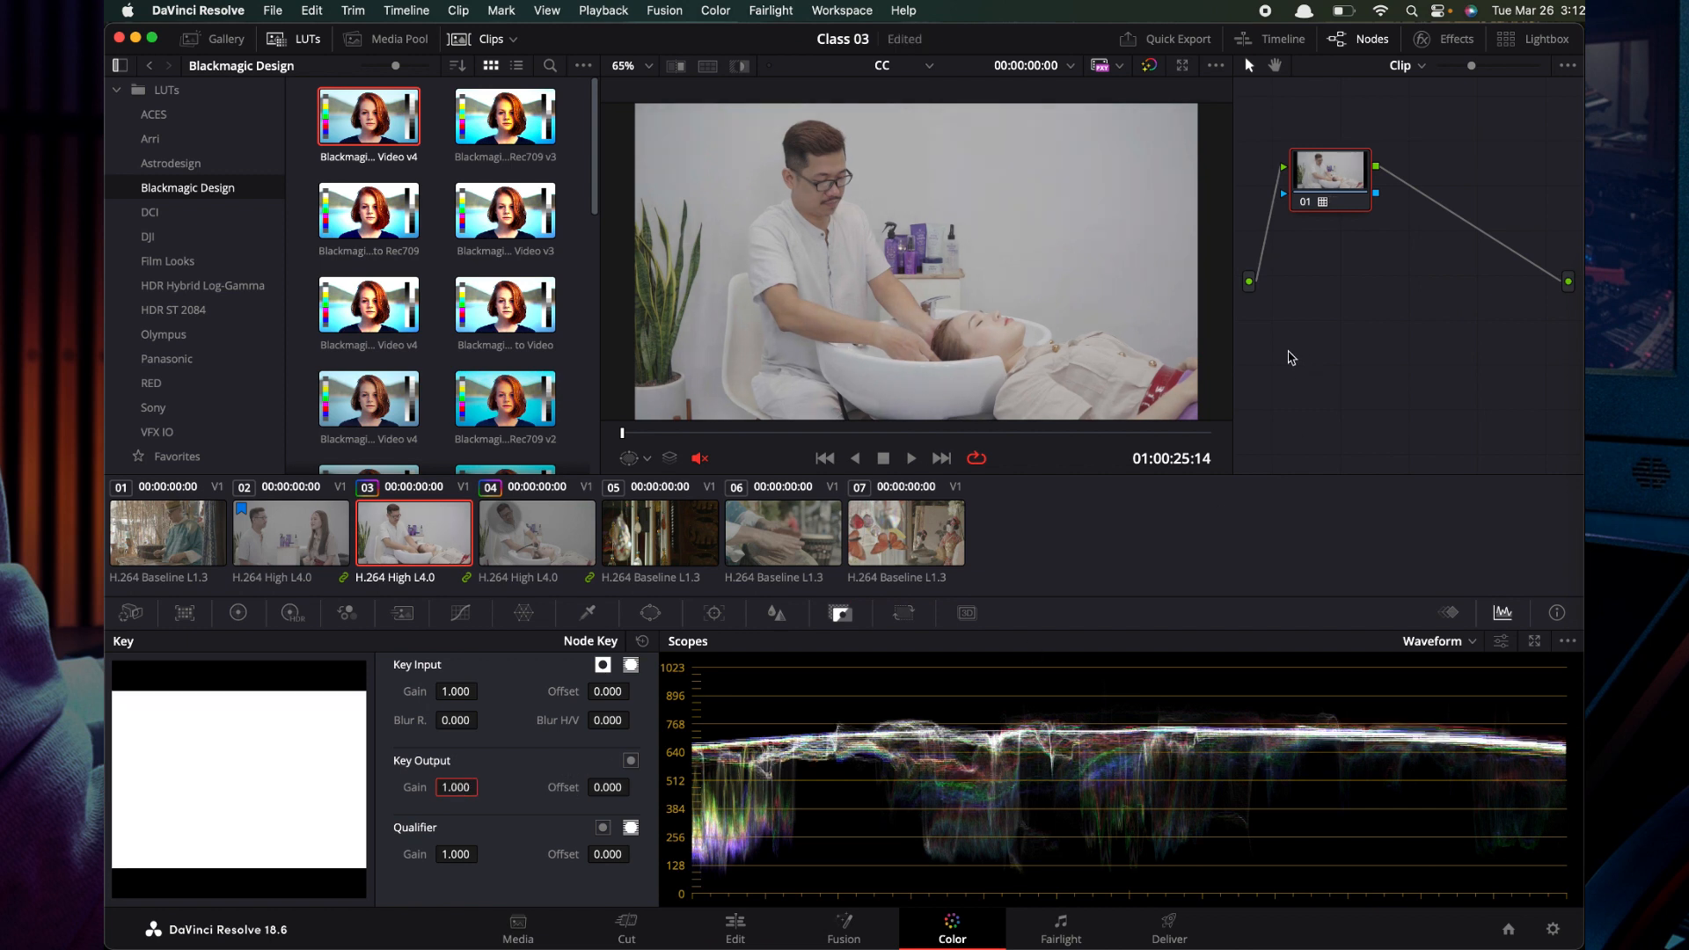
right_click(1295, 301)
left_click(1310, 304)
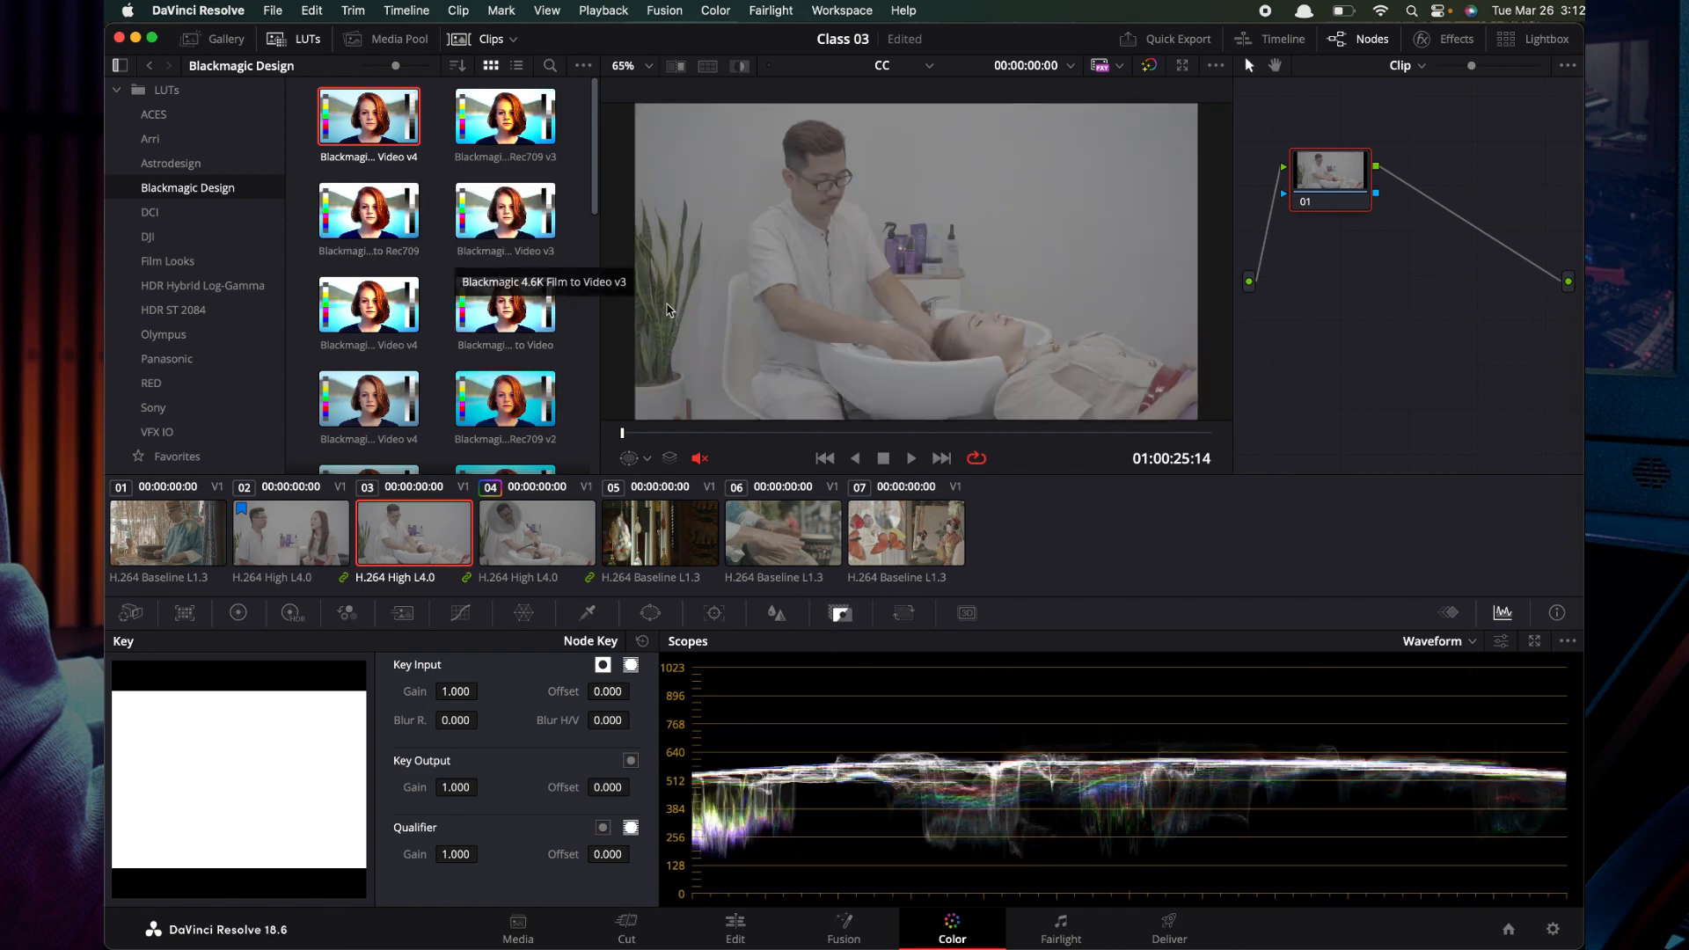
Grade clip 03 with the primary color wheels, setting Lift to -0.22, Gain to 1.91 and Saturation to 100.
left_click(238, 612)
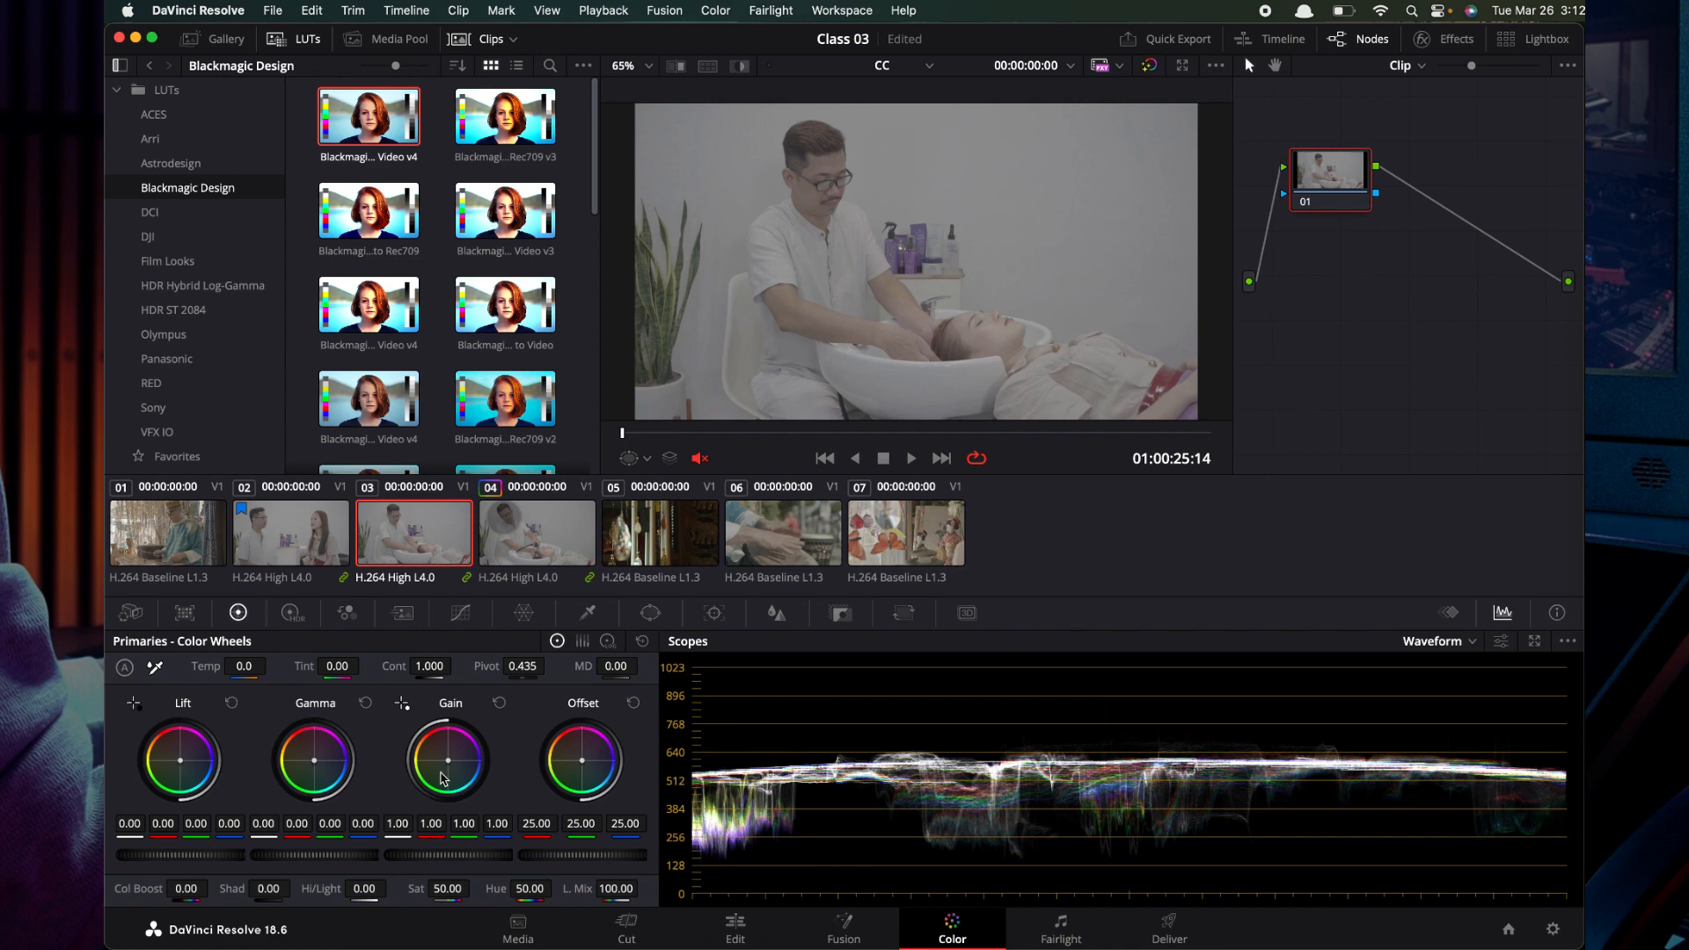
left_click_drag(448, 855, 176, 855)
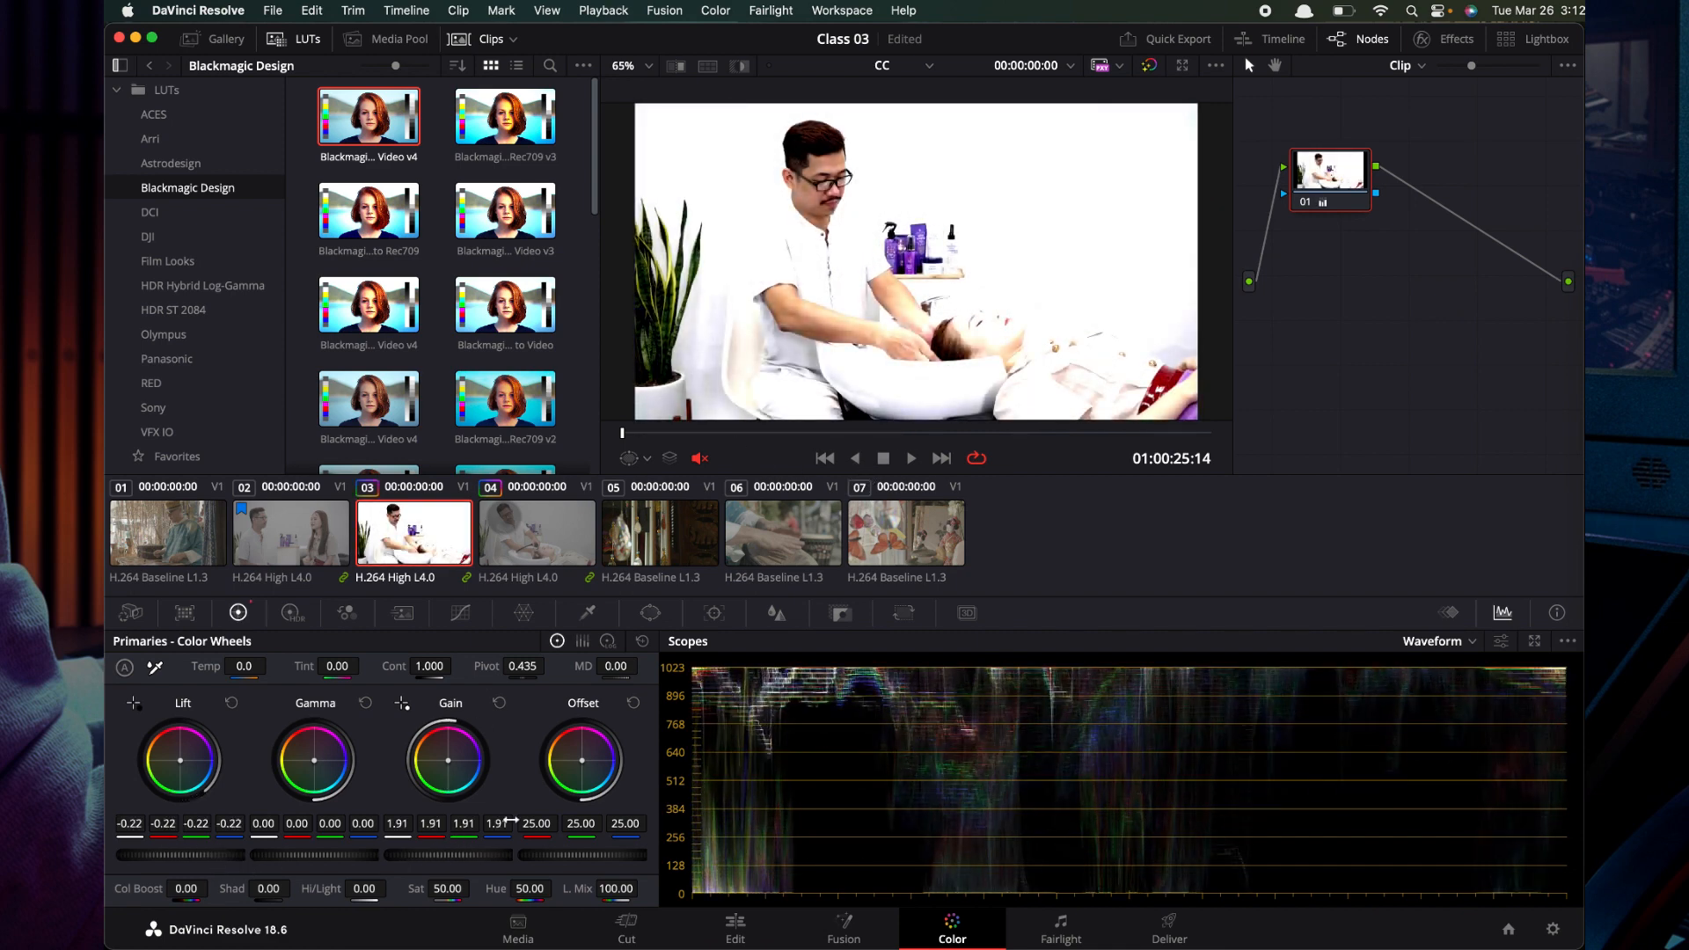
left_click_drag(406, 892, 620, 909)
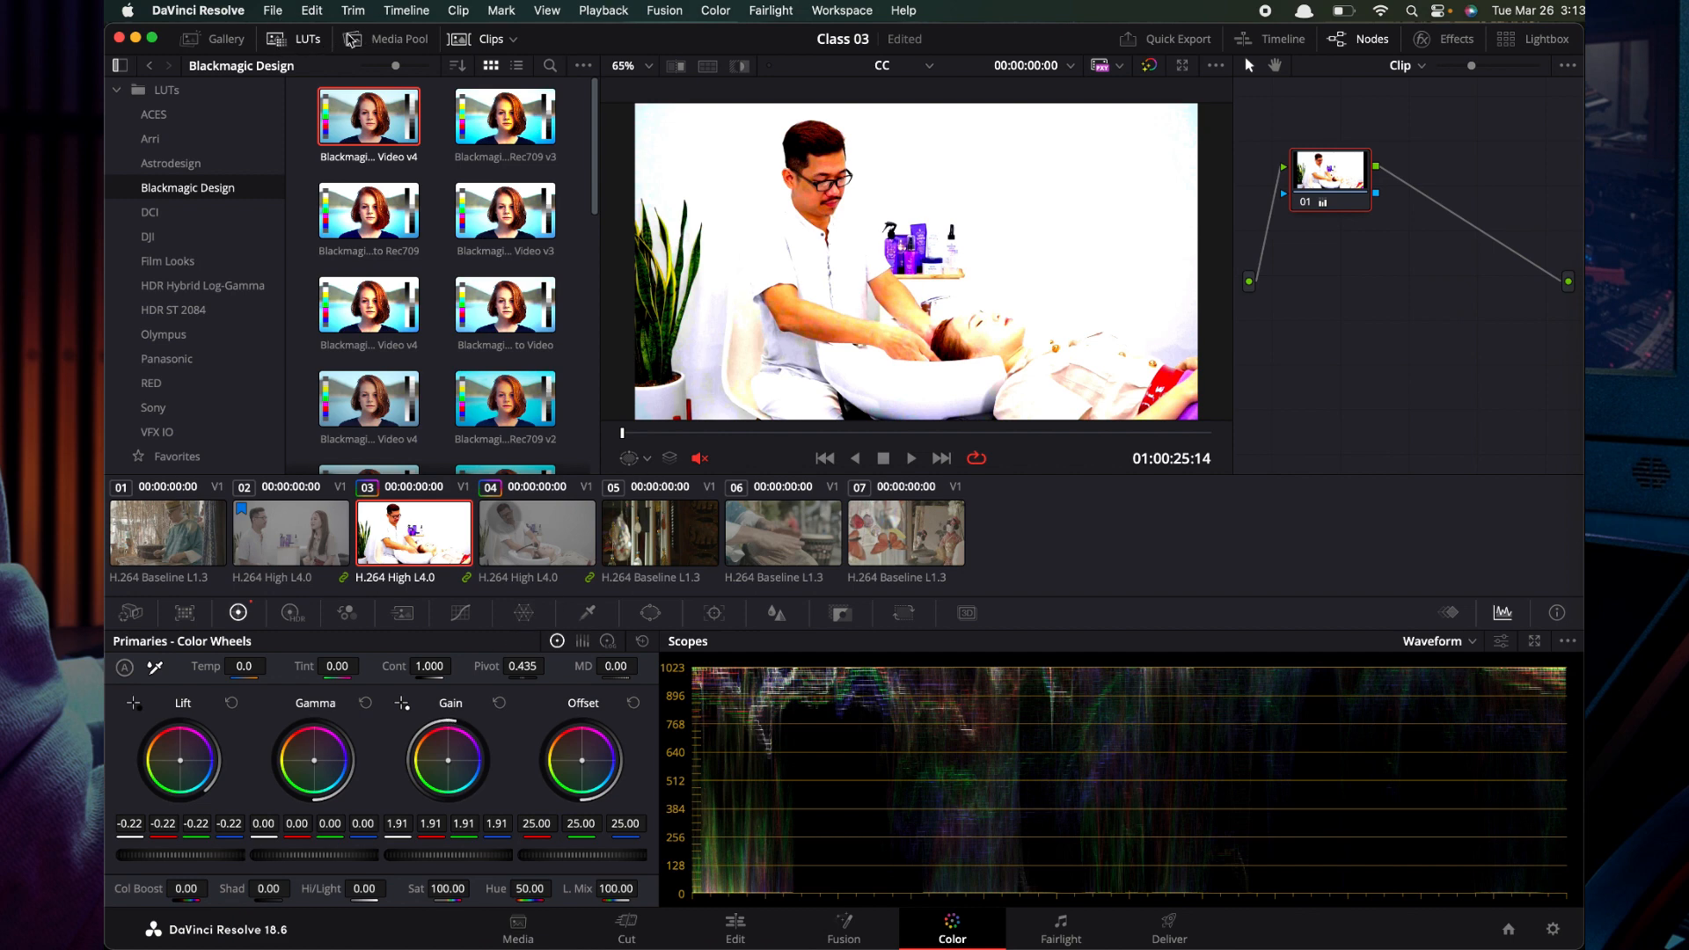
Grab a still of the graded clip 03 into the gallery.
left_click(227, 40)
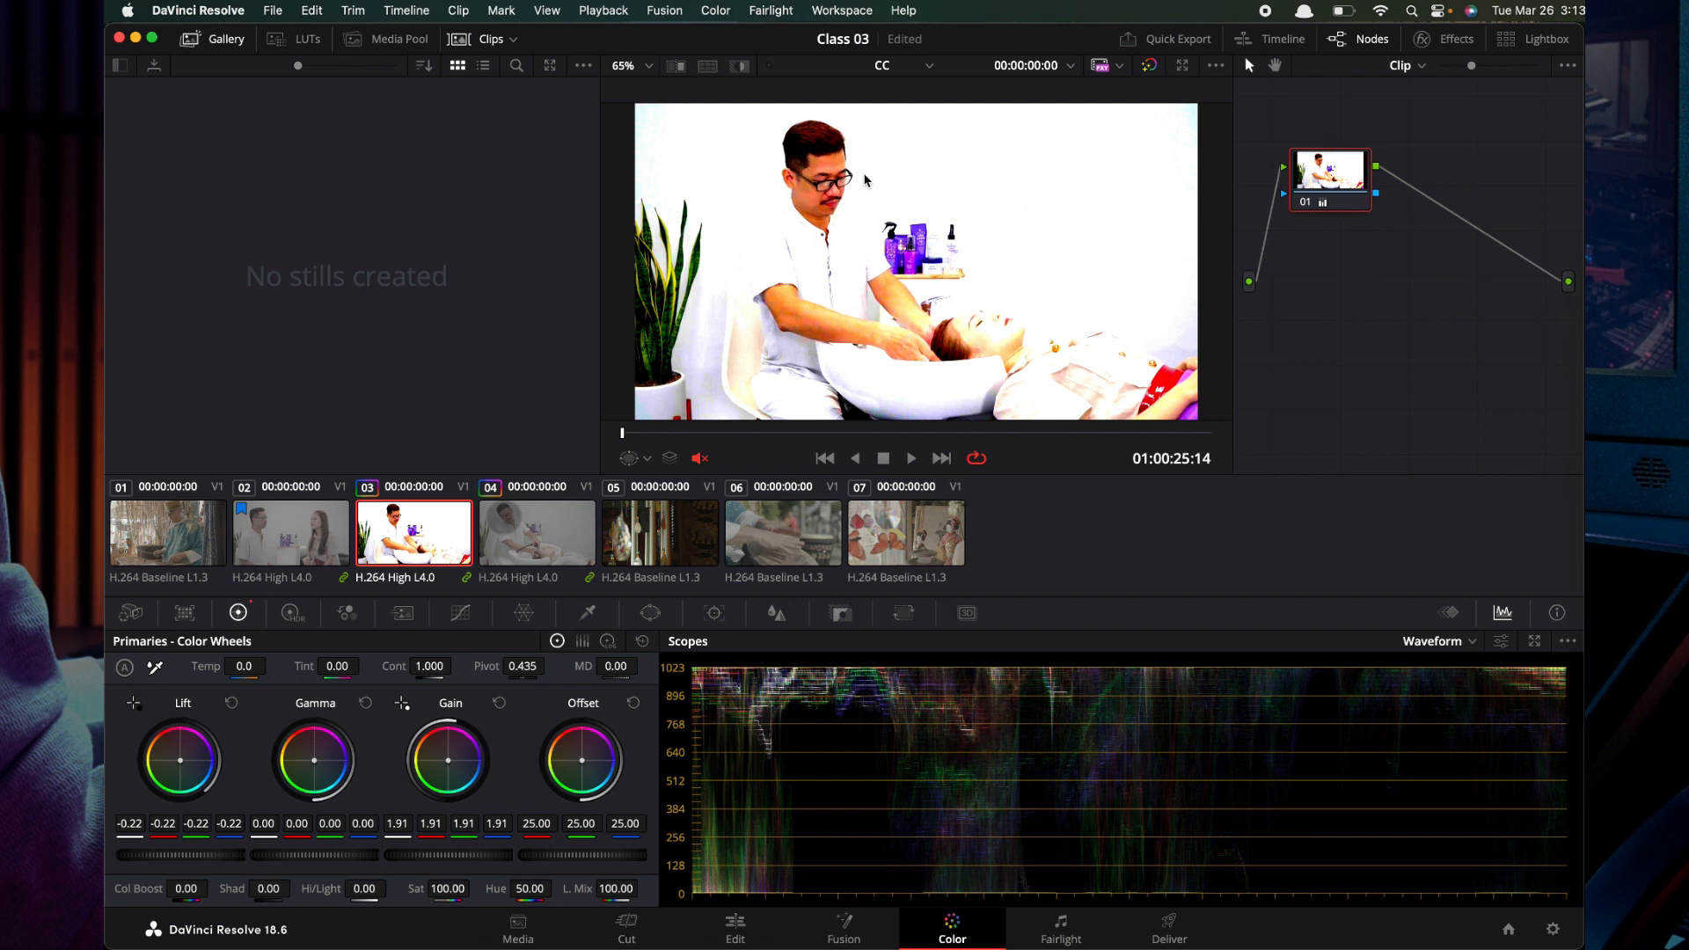
right_click(873, 148)
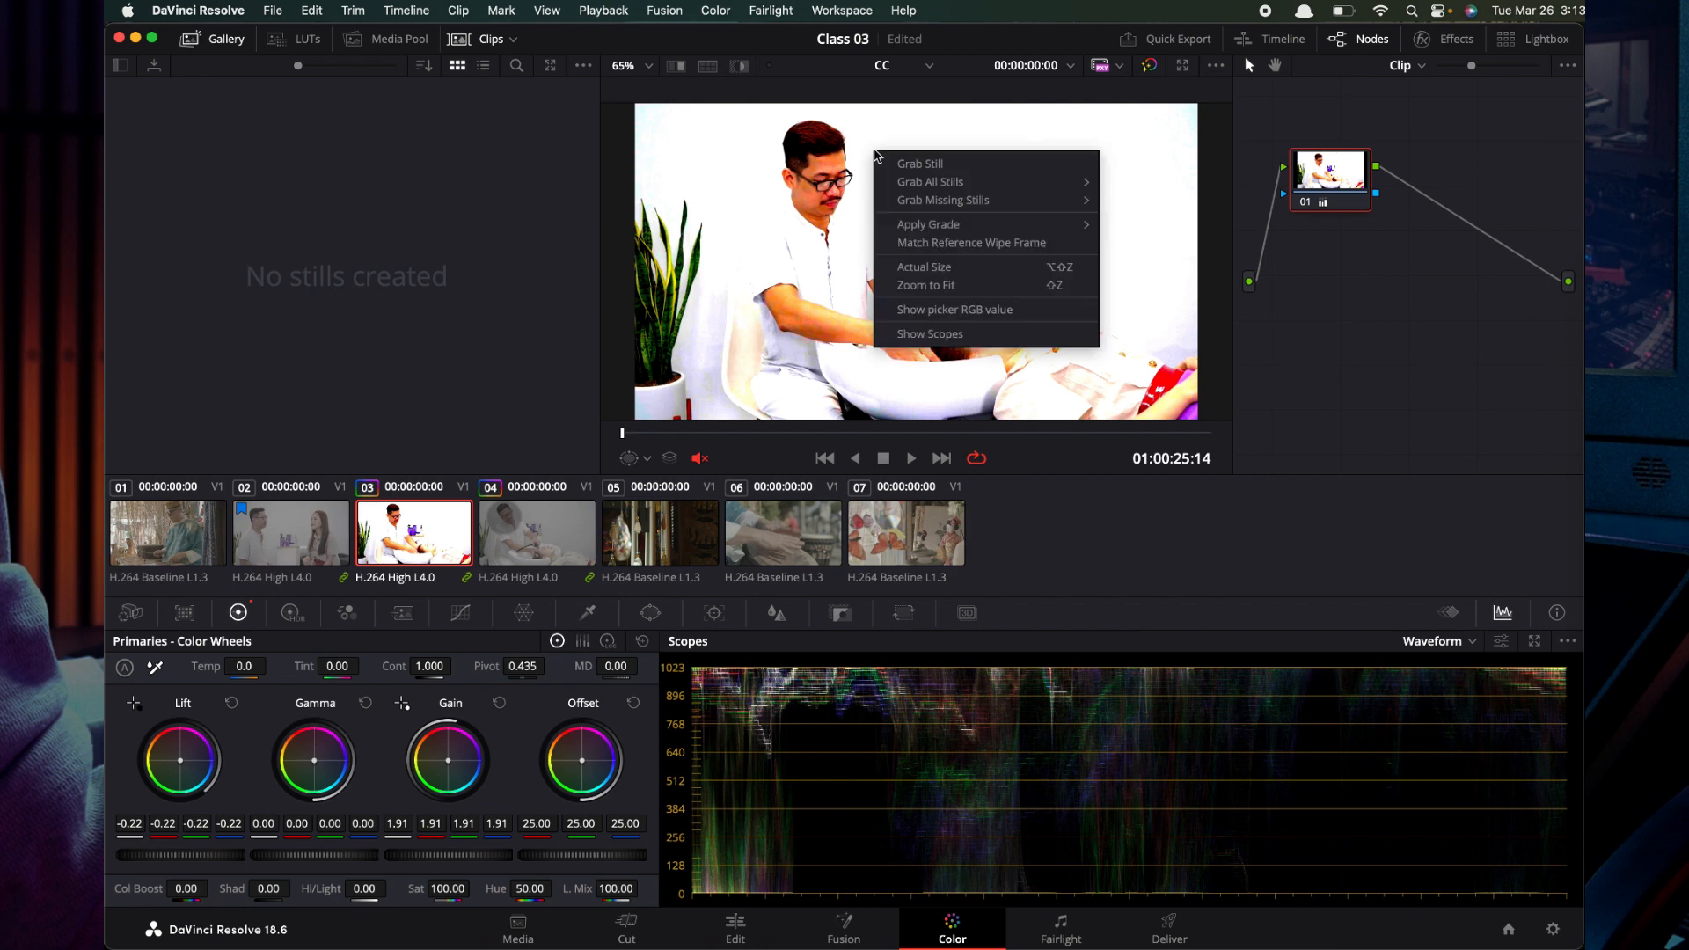
left_click(920, 169)
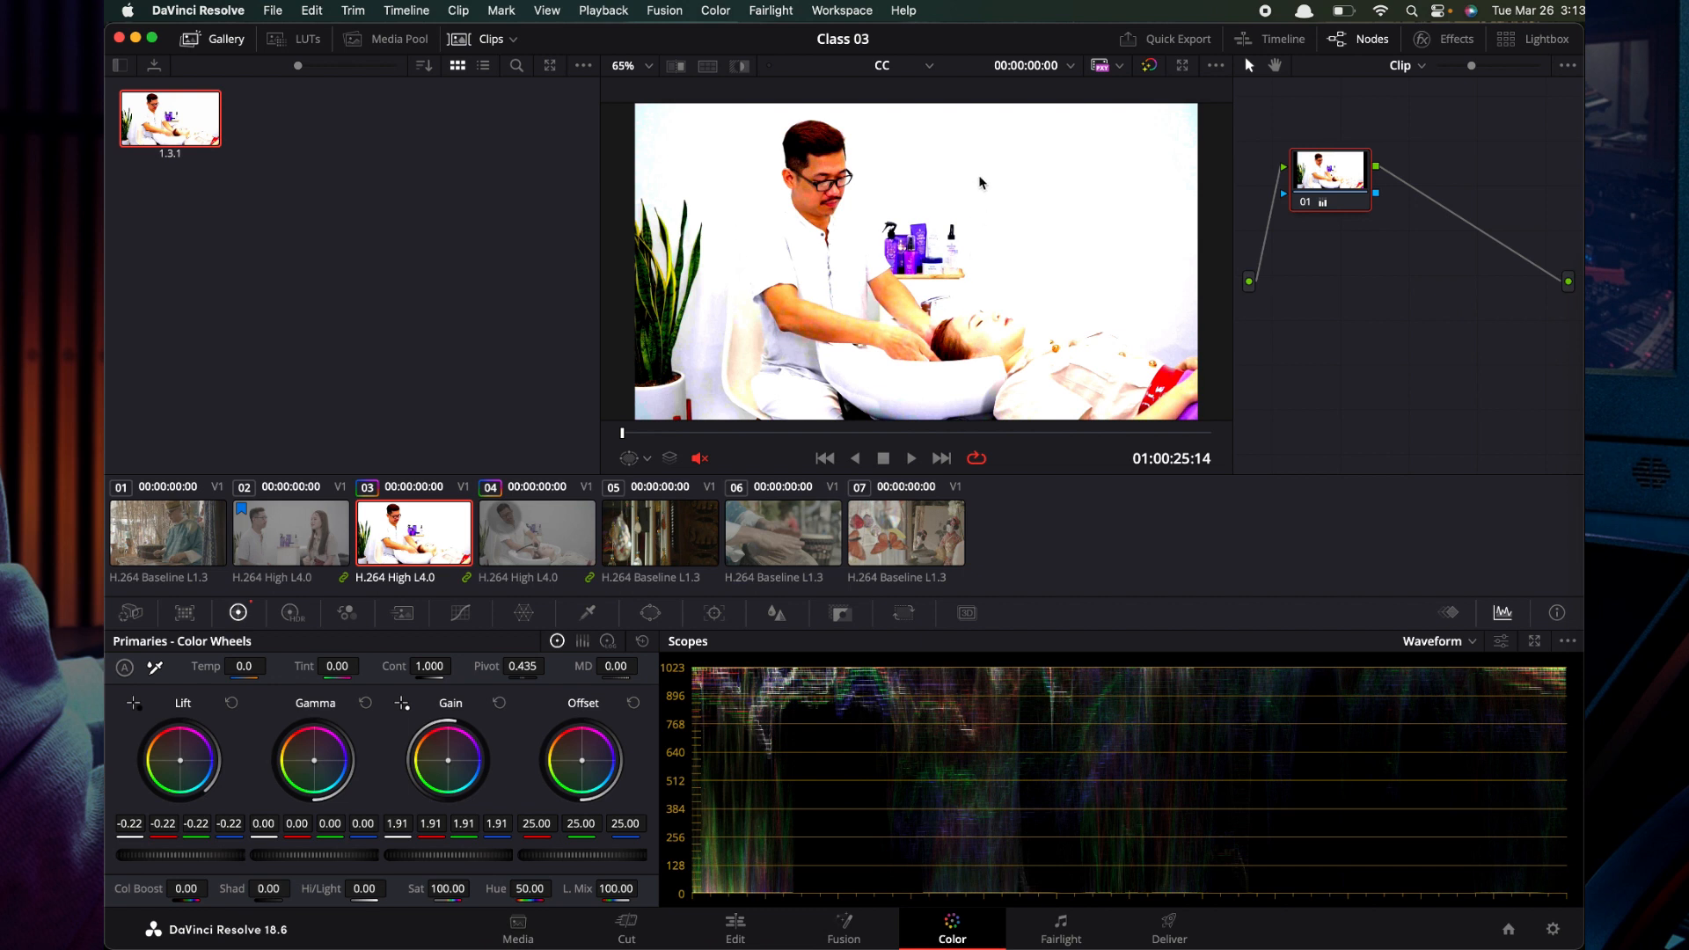
Reset clip 04's existing grade and nodes, leaving a single clean node.
left_click(543, 522)
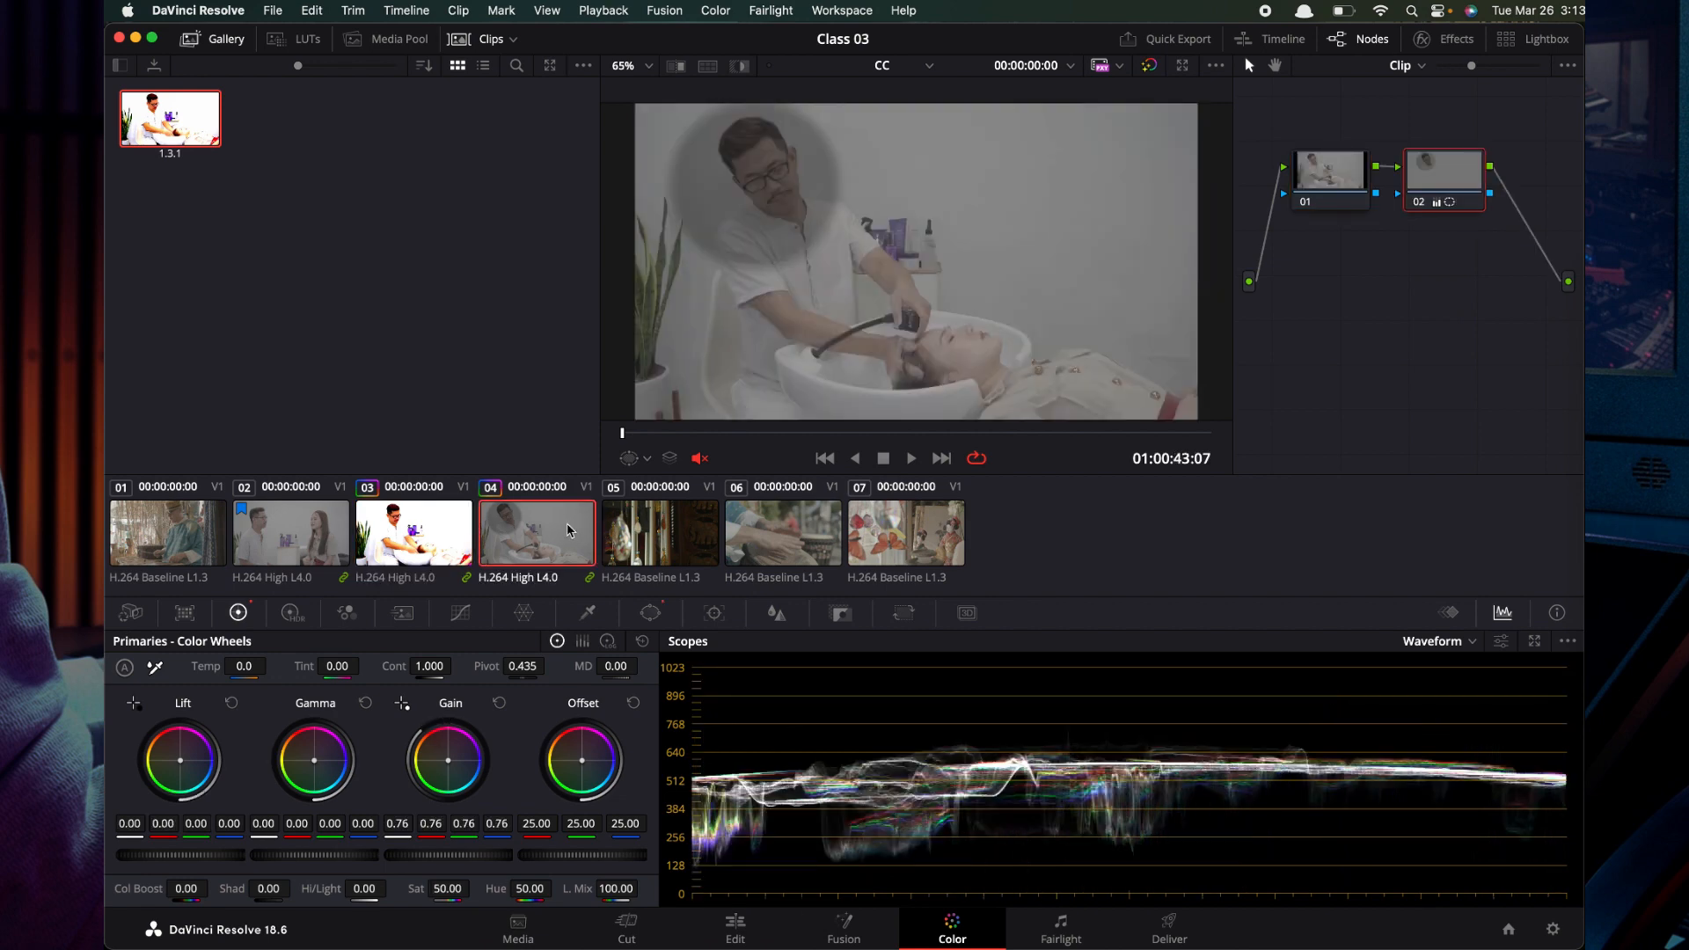
right_click(184, 130)
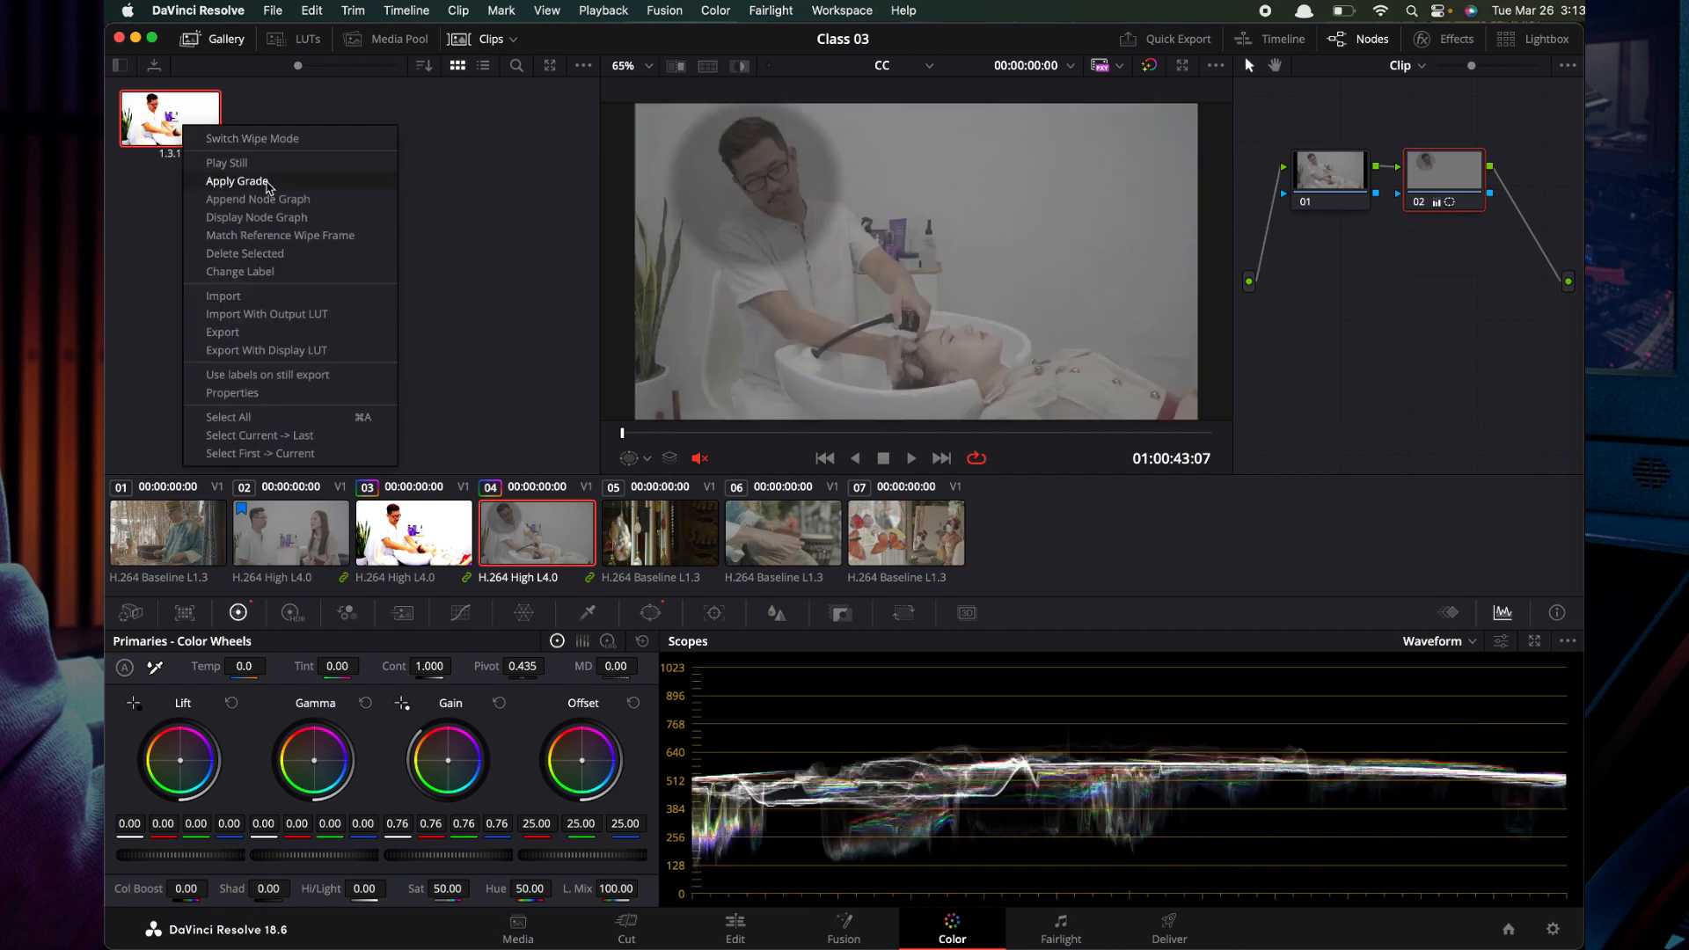
left_click(545, 310)
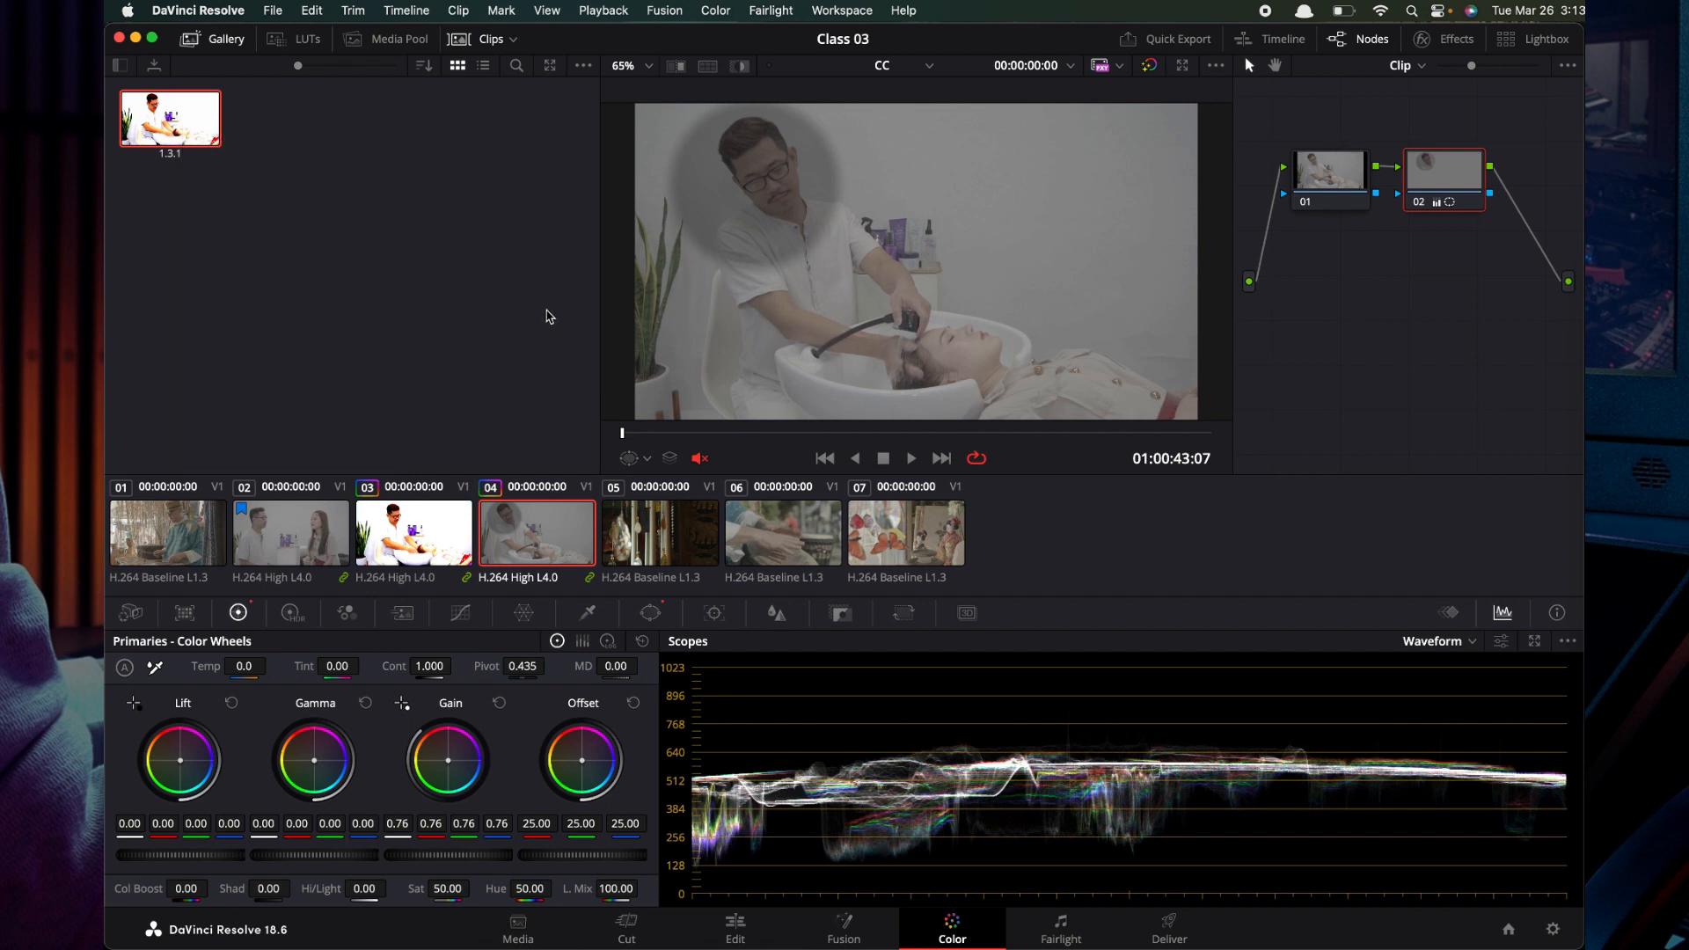
right_click(1409, 273)
left_click(1430, 280)
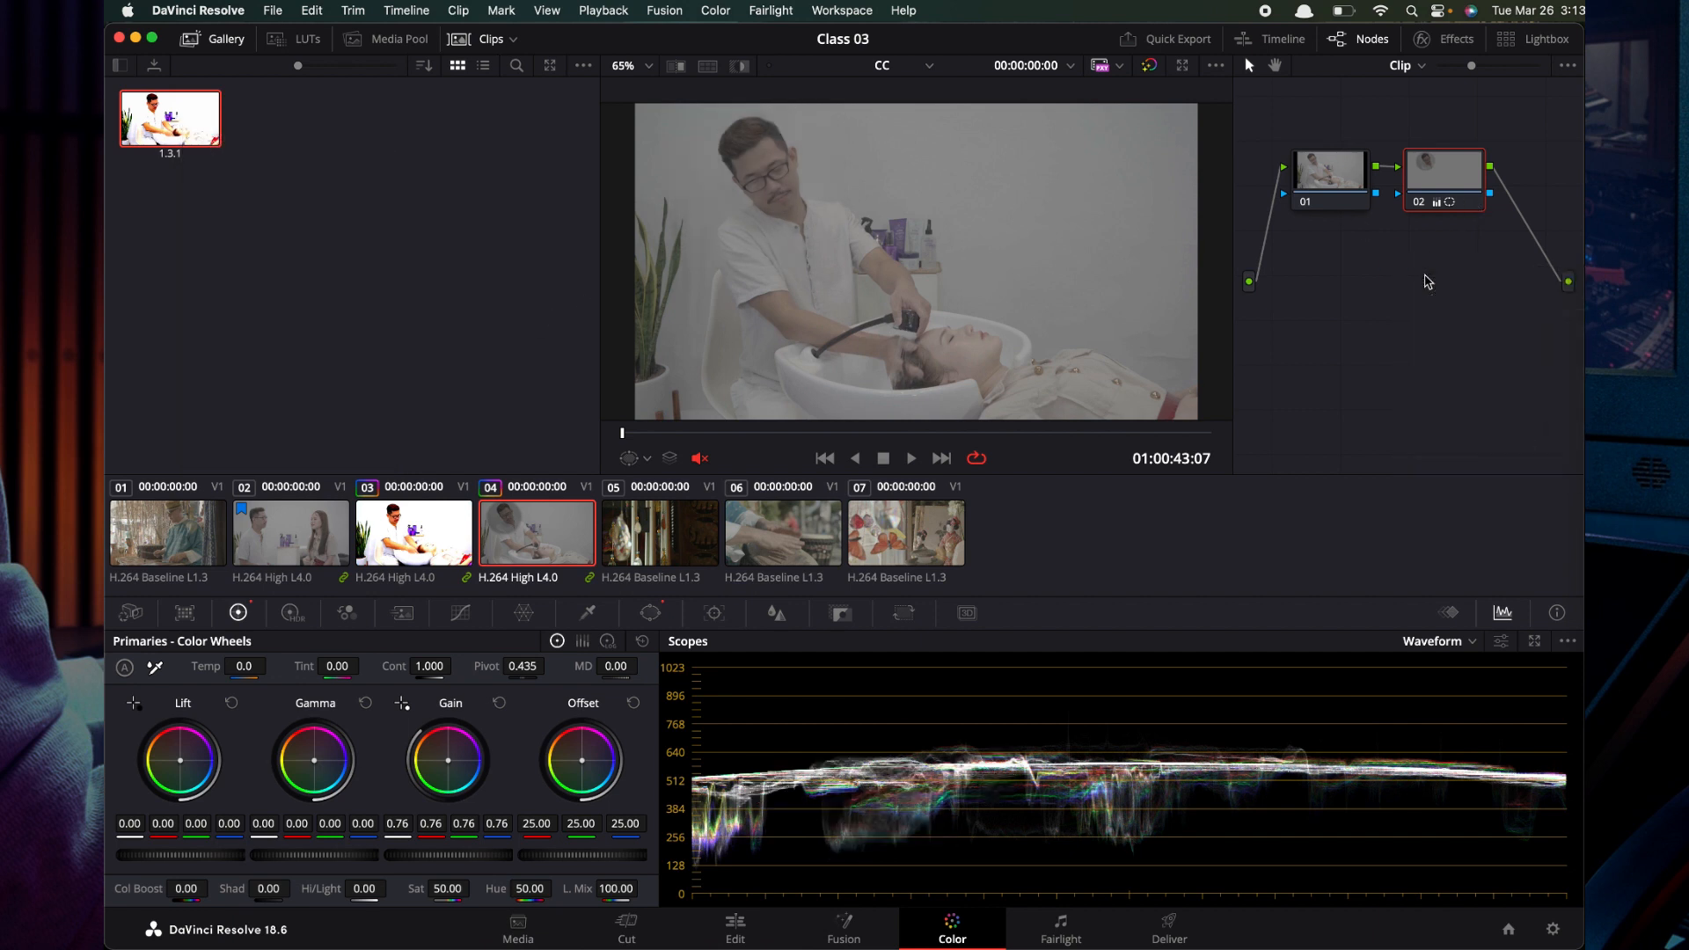
Apply the grade from clip 03's still to clip 04 and compare the two clips.
right_click(143, 138)
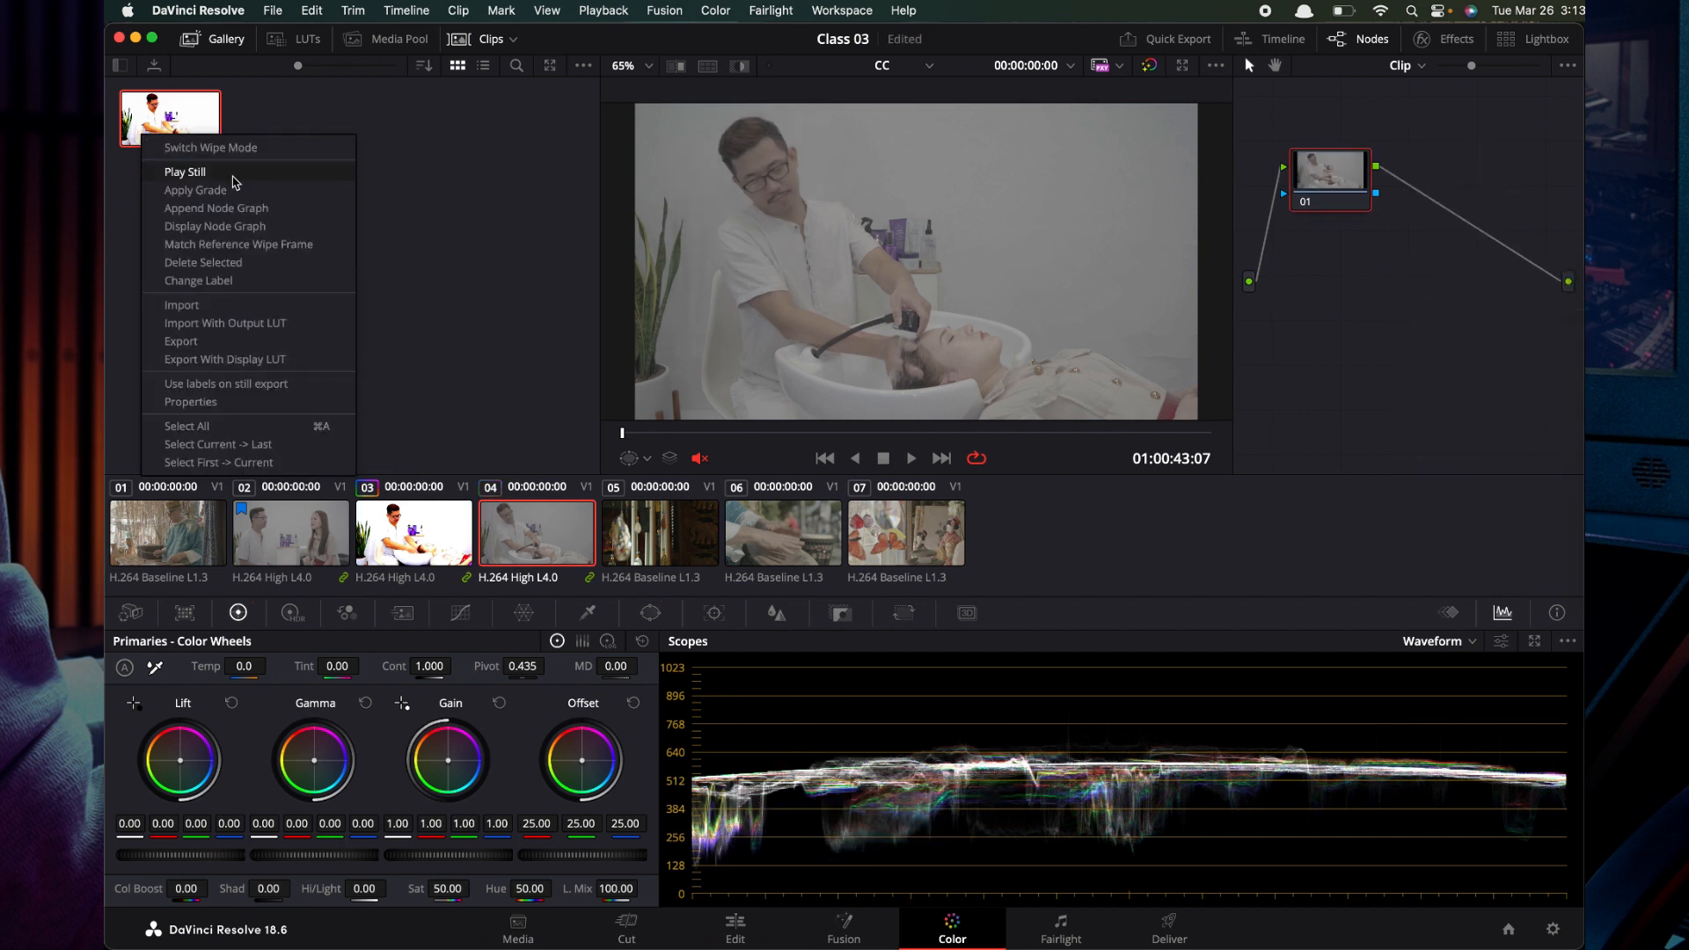
left_click(222, 190)
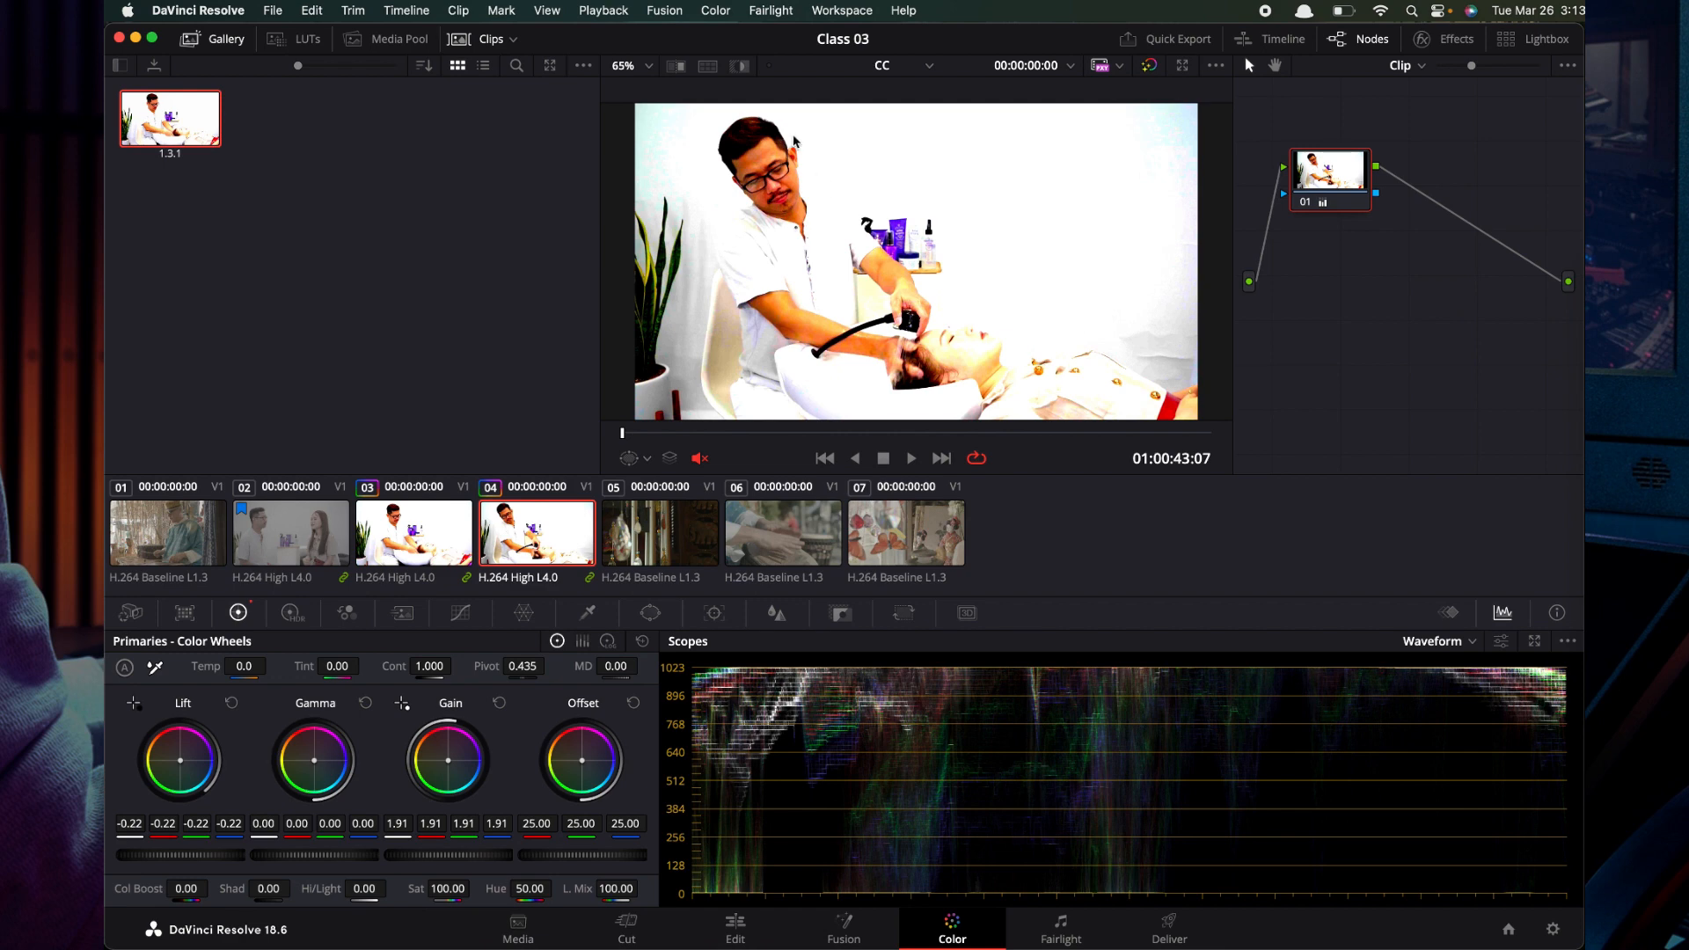
left_click(399, 529)
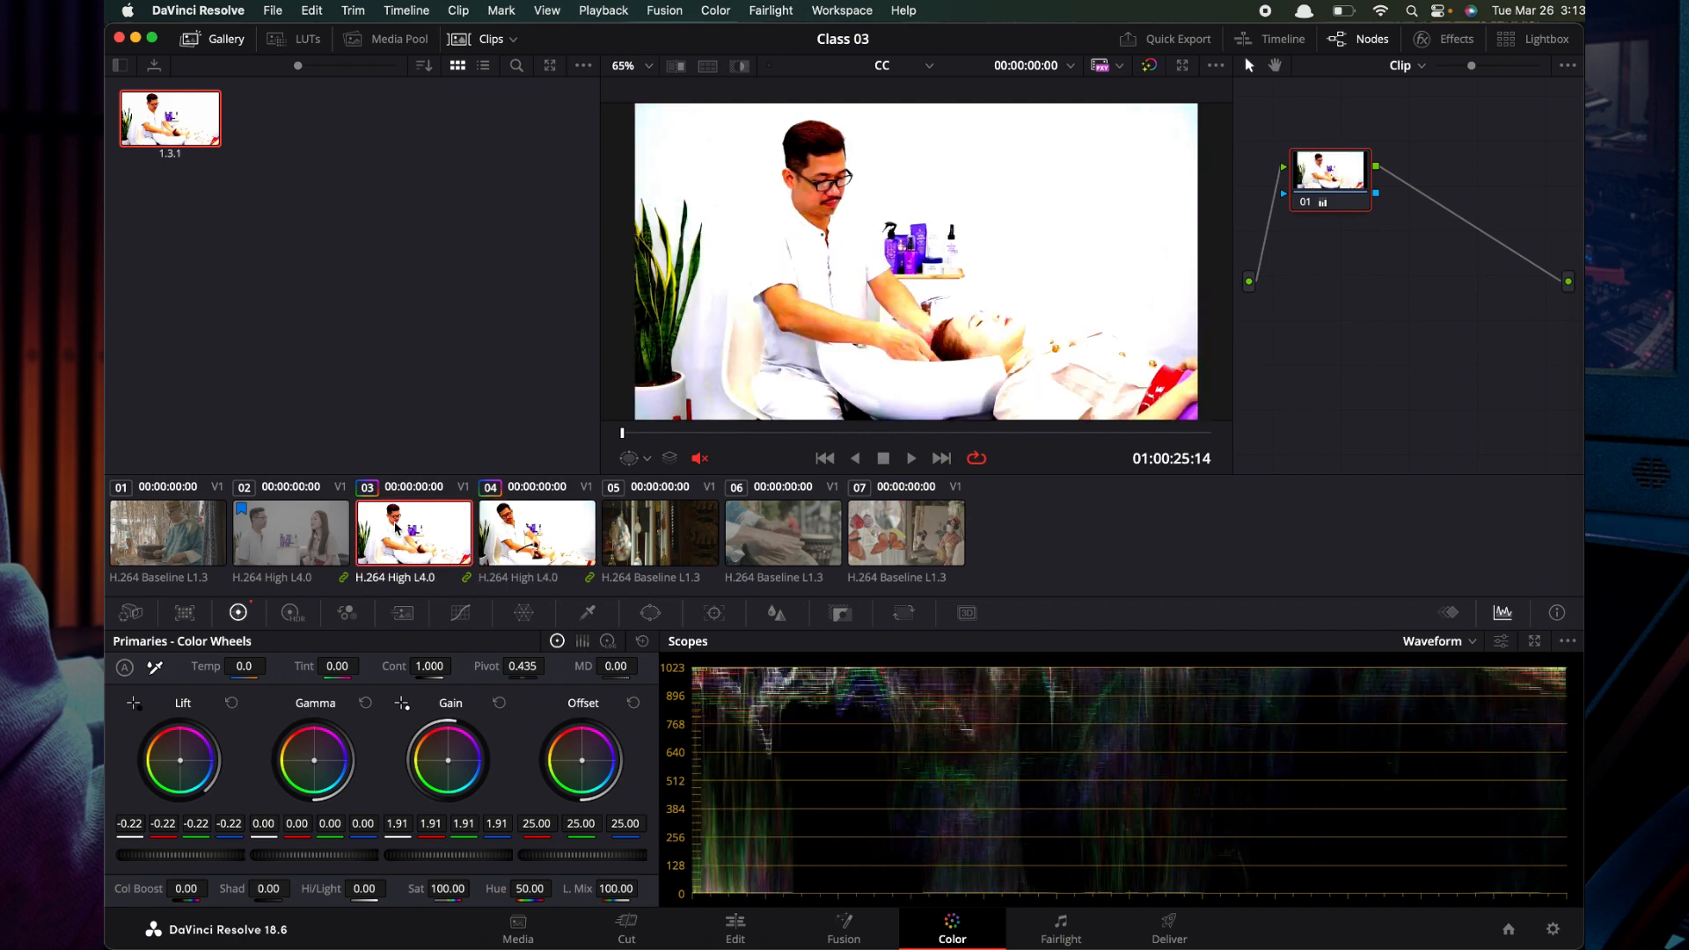
left_click(530, 531)
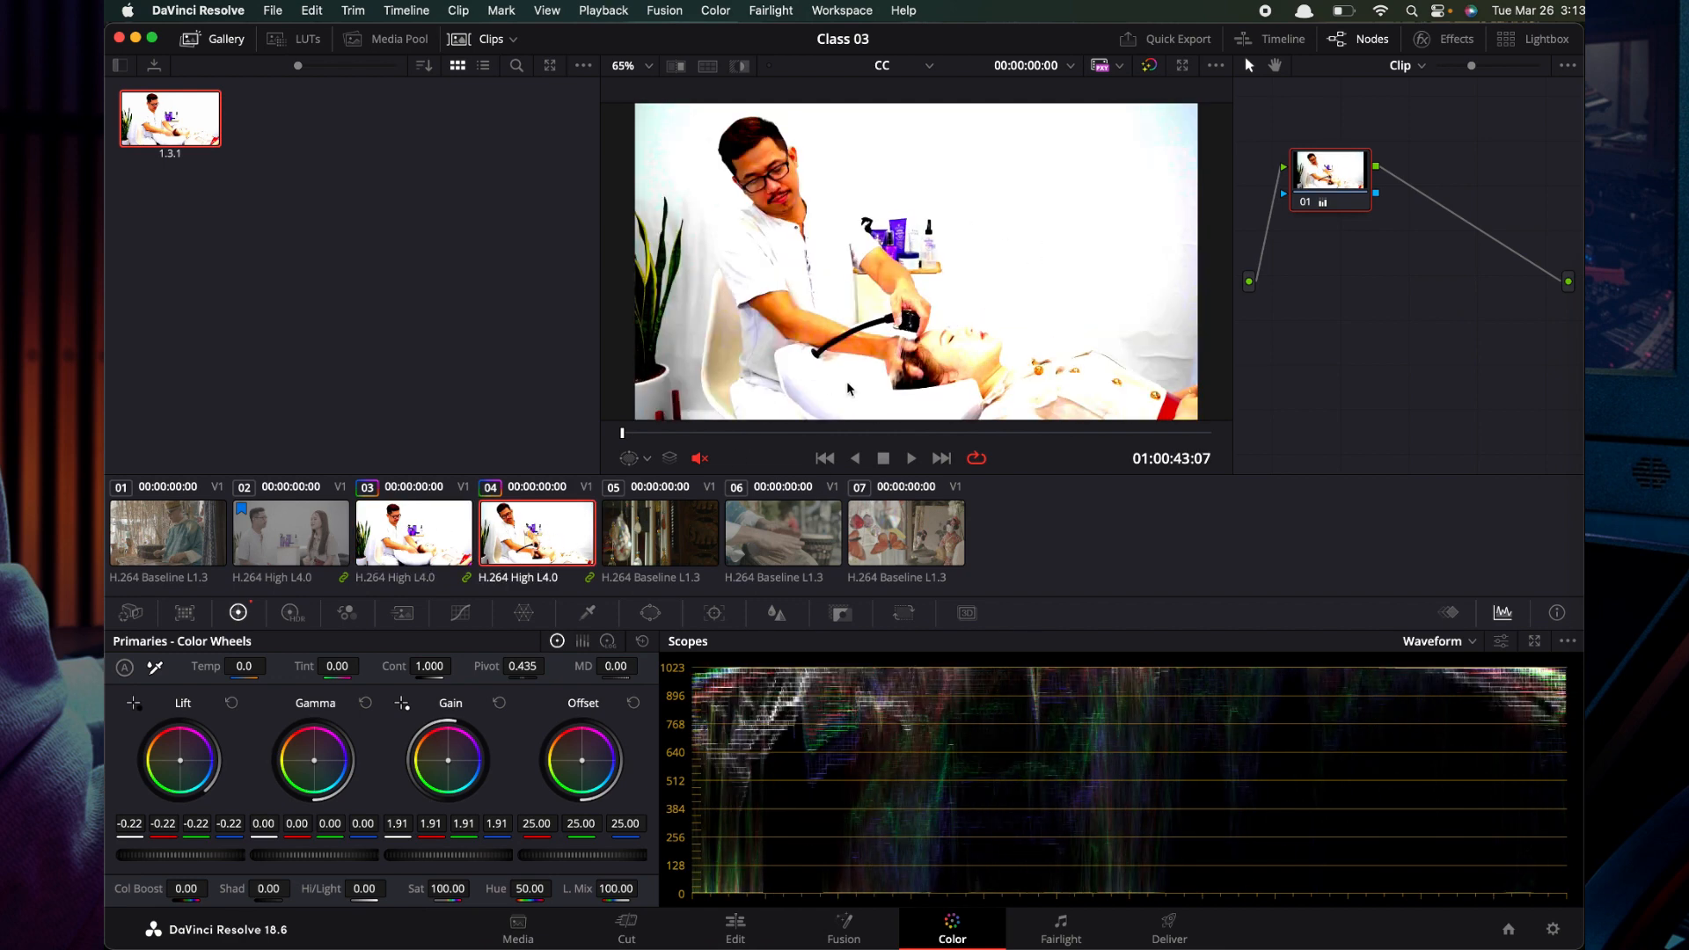
Reset clip 04's grade and lower the Gamma on its first node to -0.03.
right_click(1327, 313)
left_click(1360, 327)
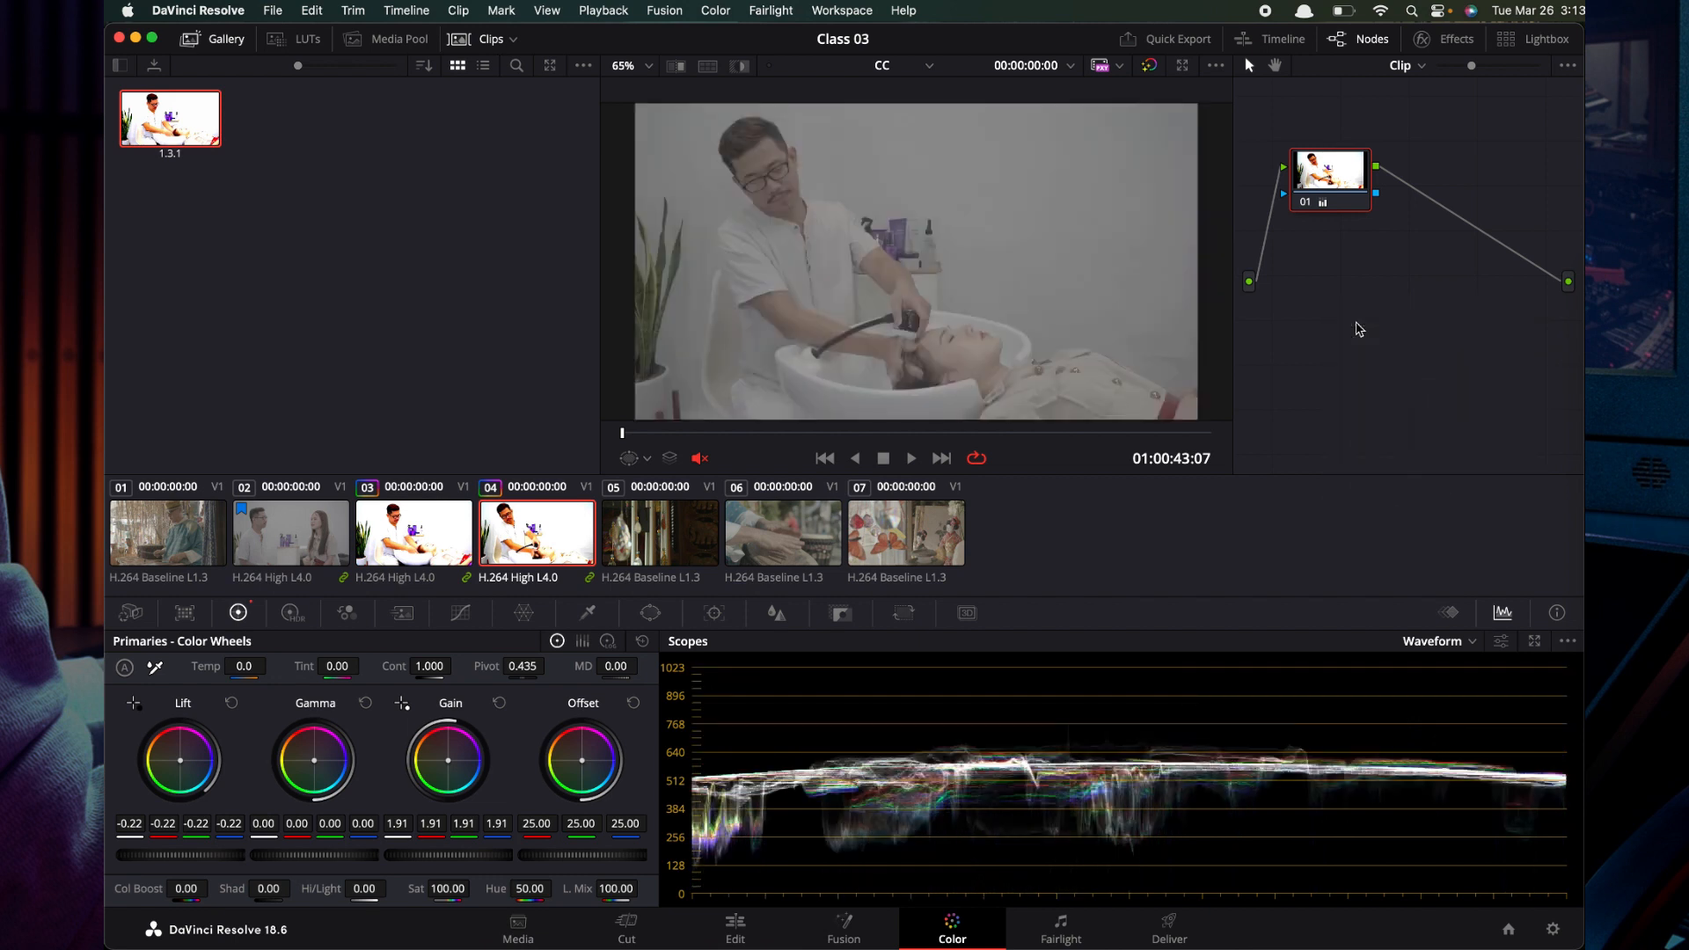
left_click_drag(1312, 182, 1311, 191)
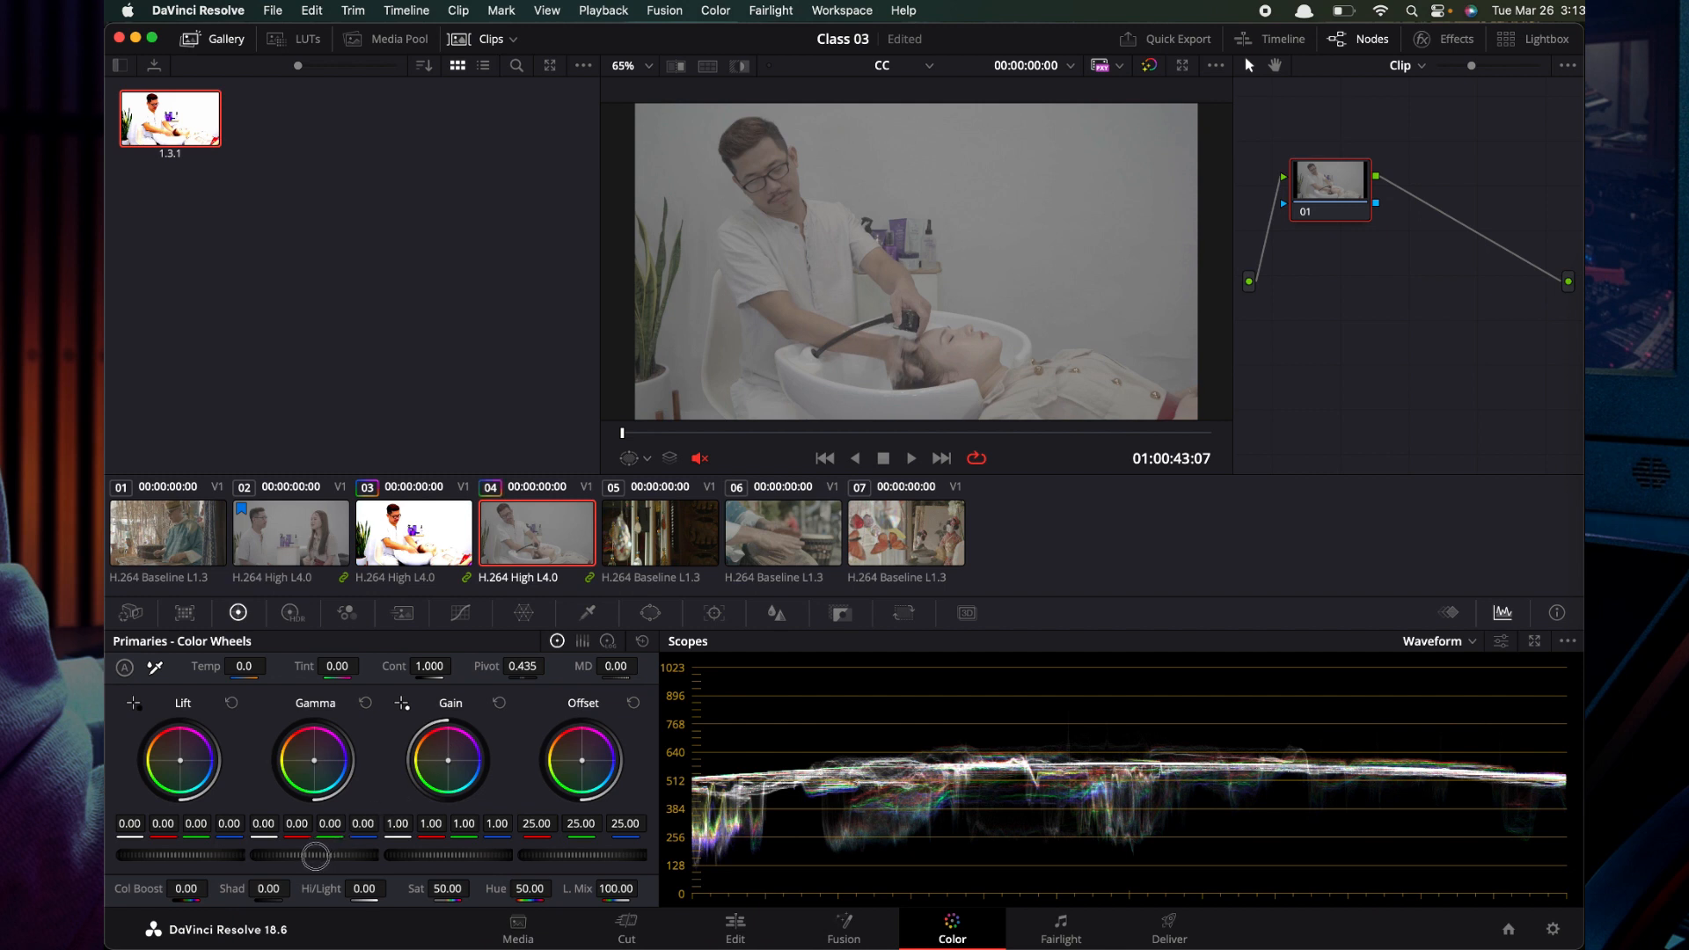
left_click_drag(315, 856, 322, 860)
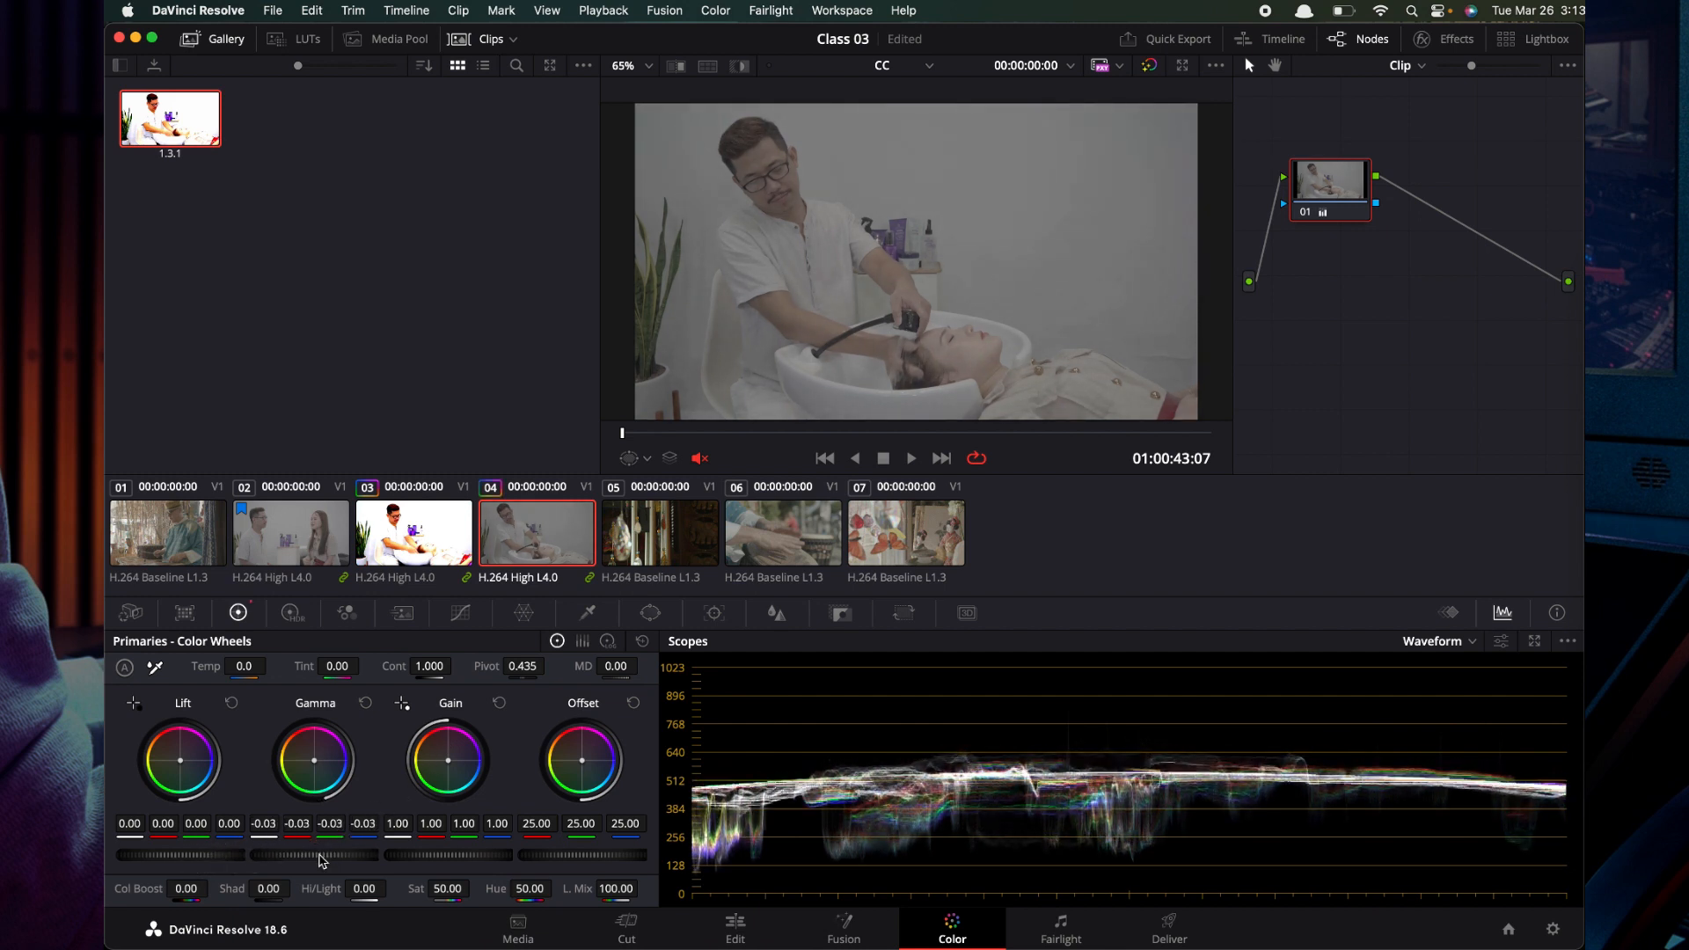
Append the node graph of clip 03's still to clip 04 and rearrange its two nodes in the node editor.
double_click(182, 130)
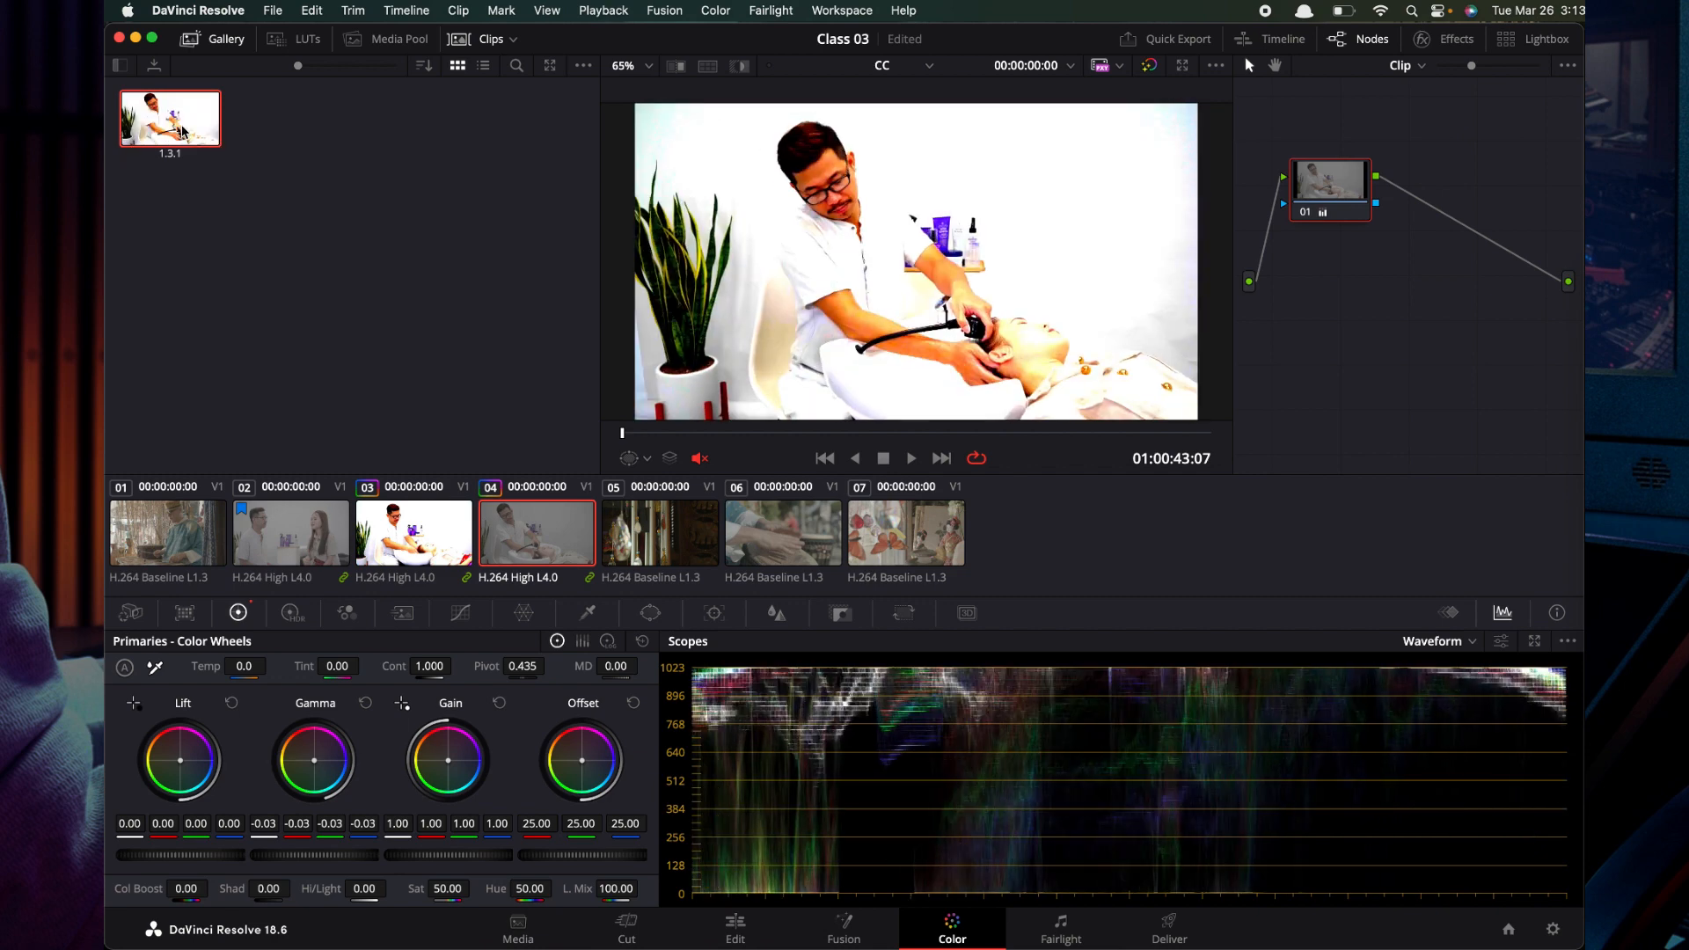
right_click(182, 130)
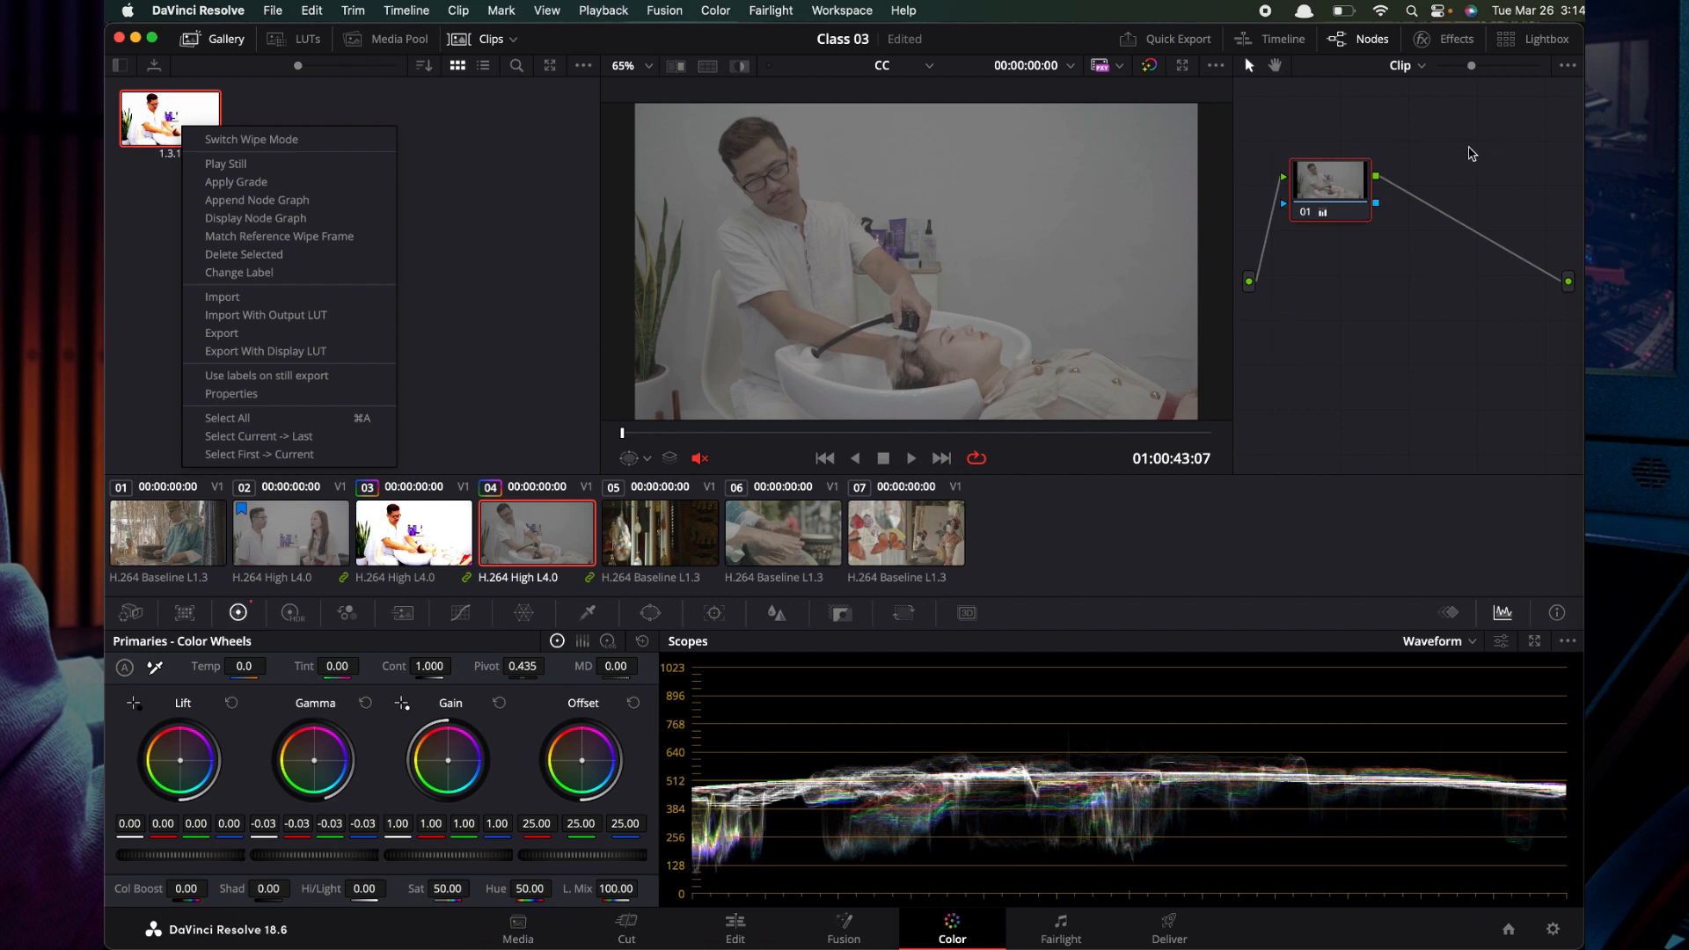
left_click(254, 200)
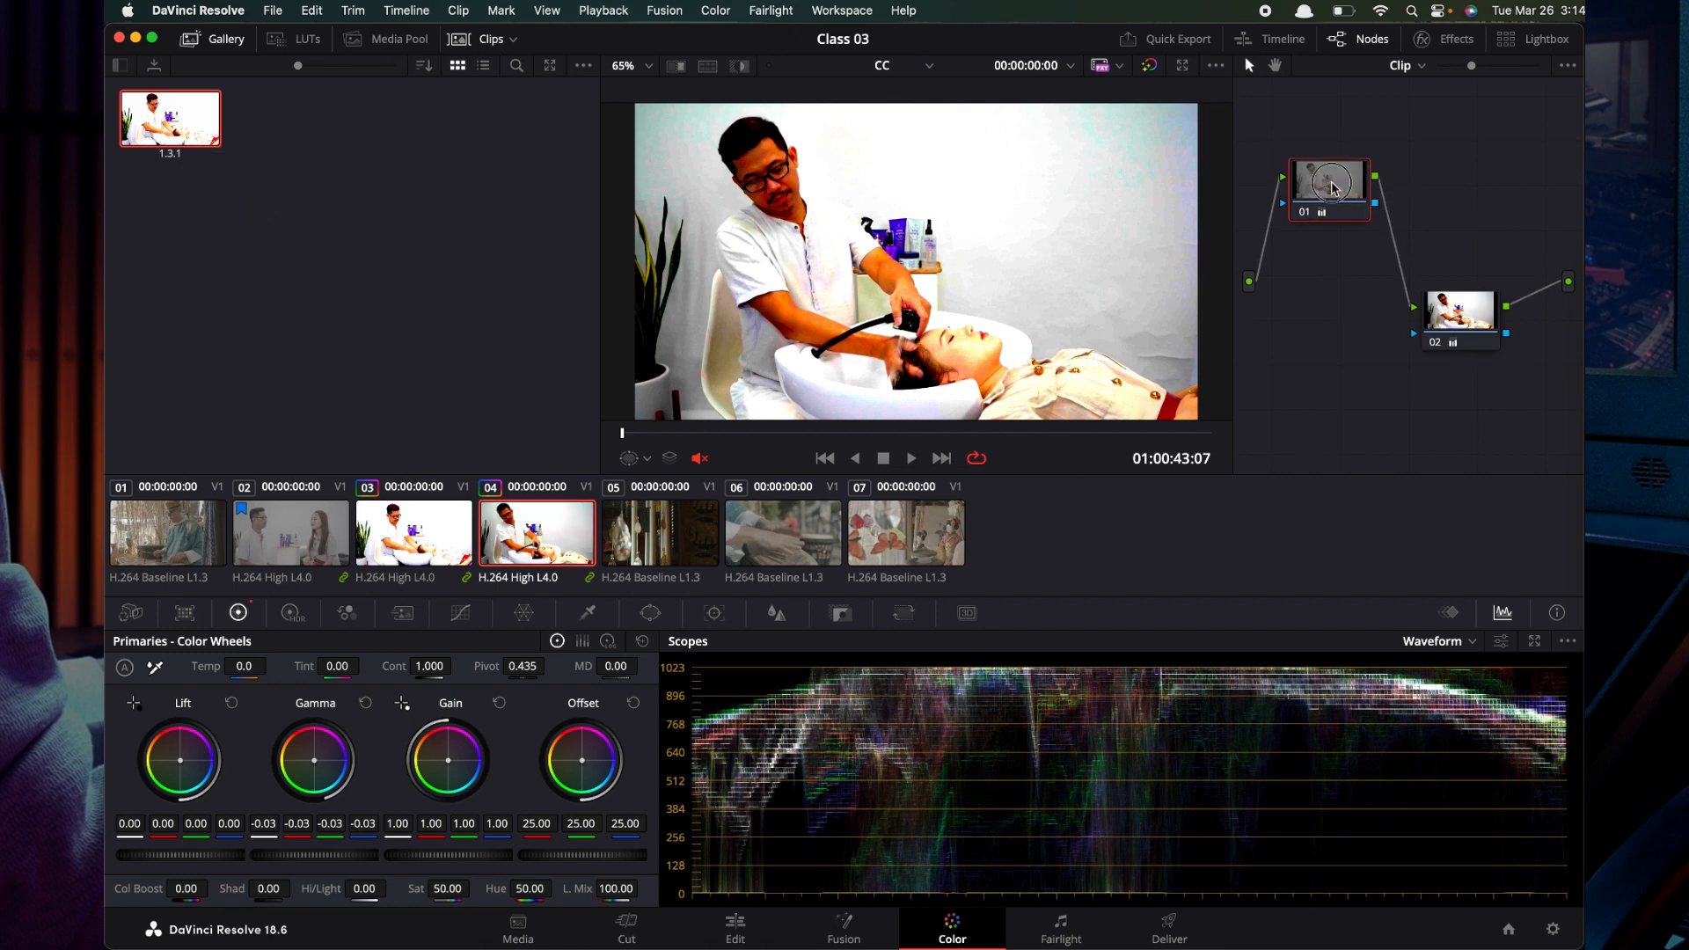
left_click_drag(1333, 187, 1295, 208)
left_click_drag(1444, 315, 1418, 273)
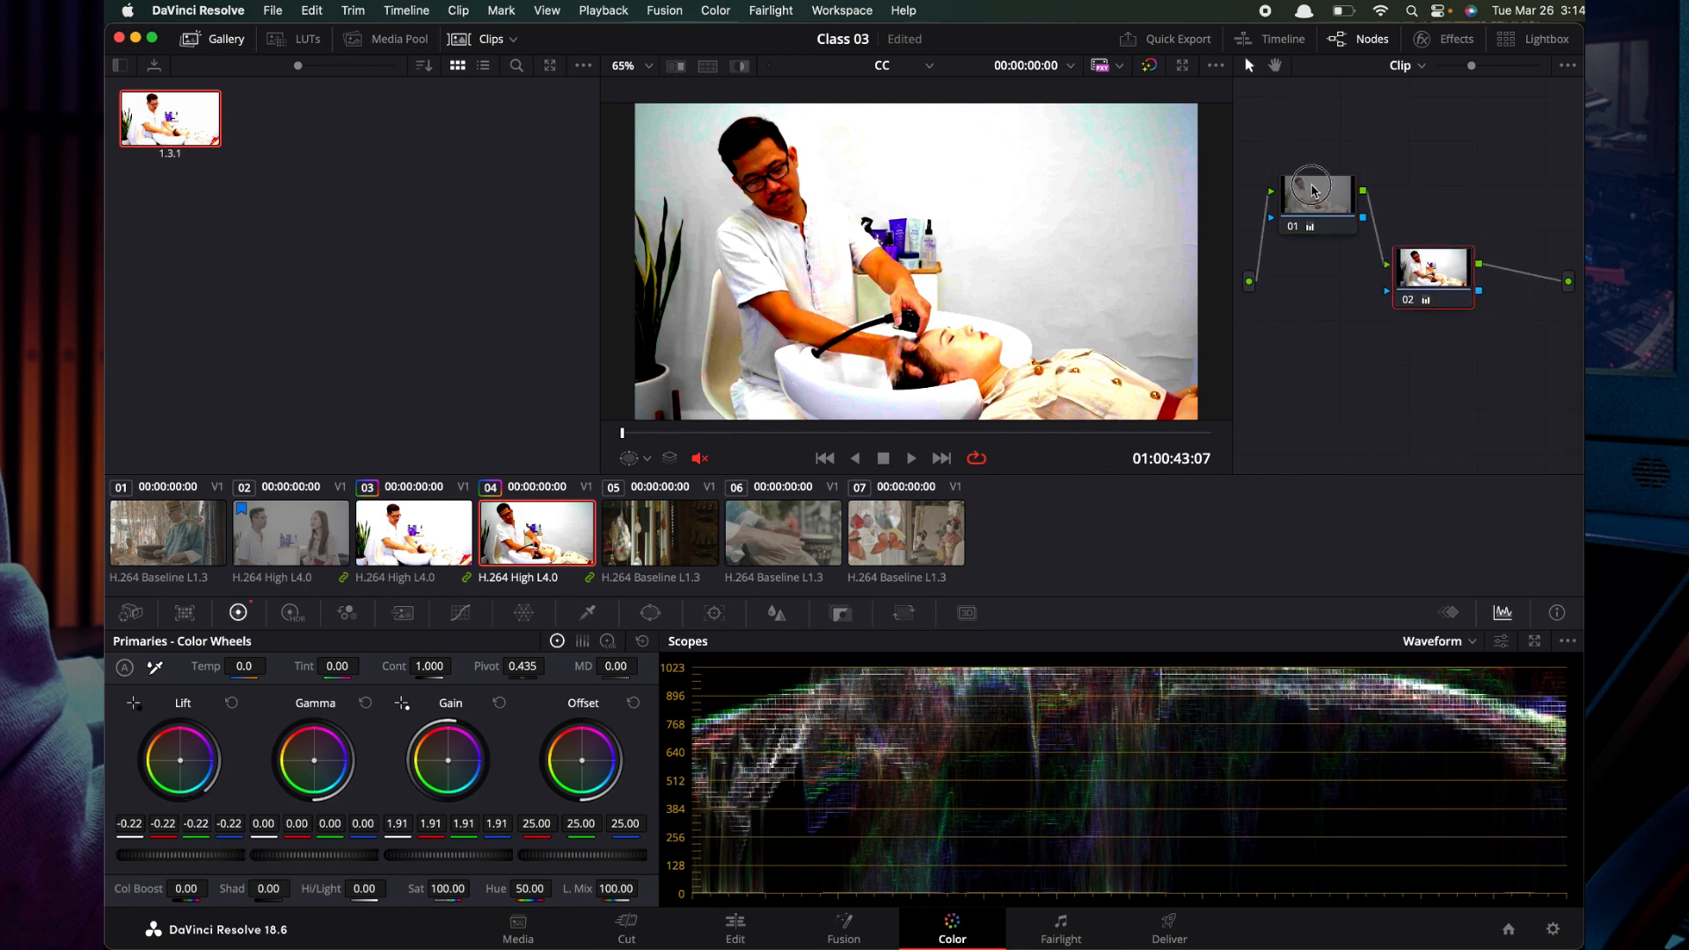
left_click_drag(1315, 192, 1325, 192)
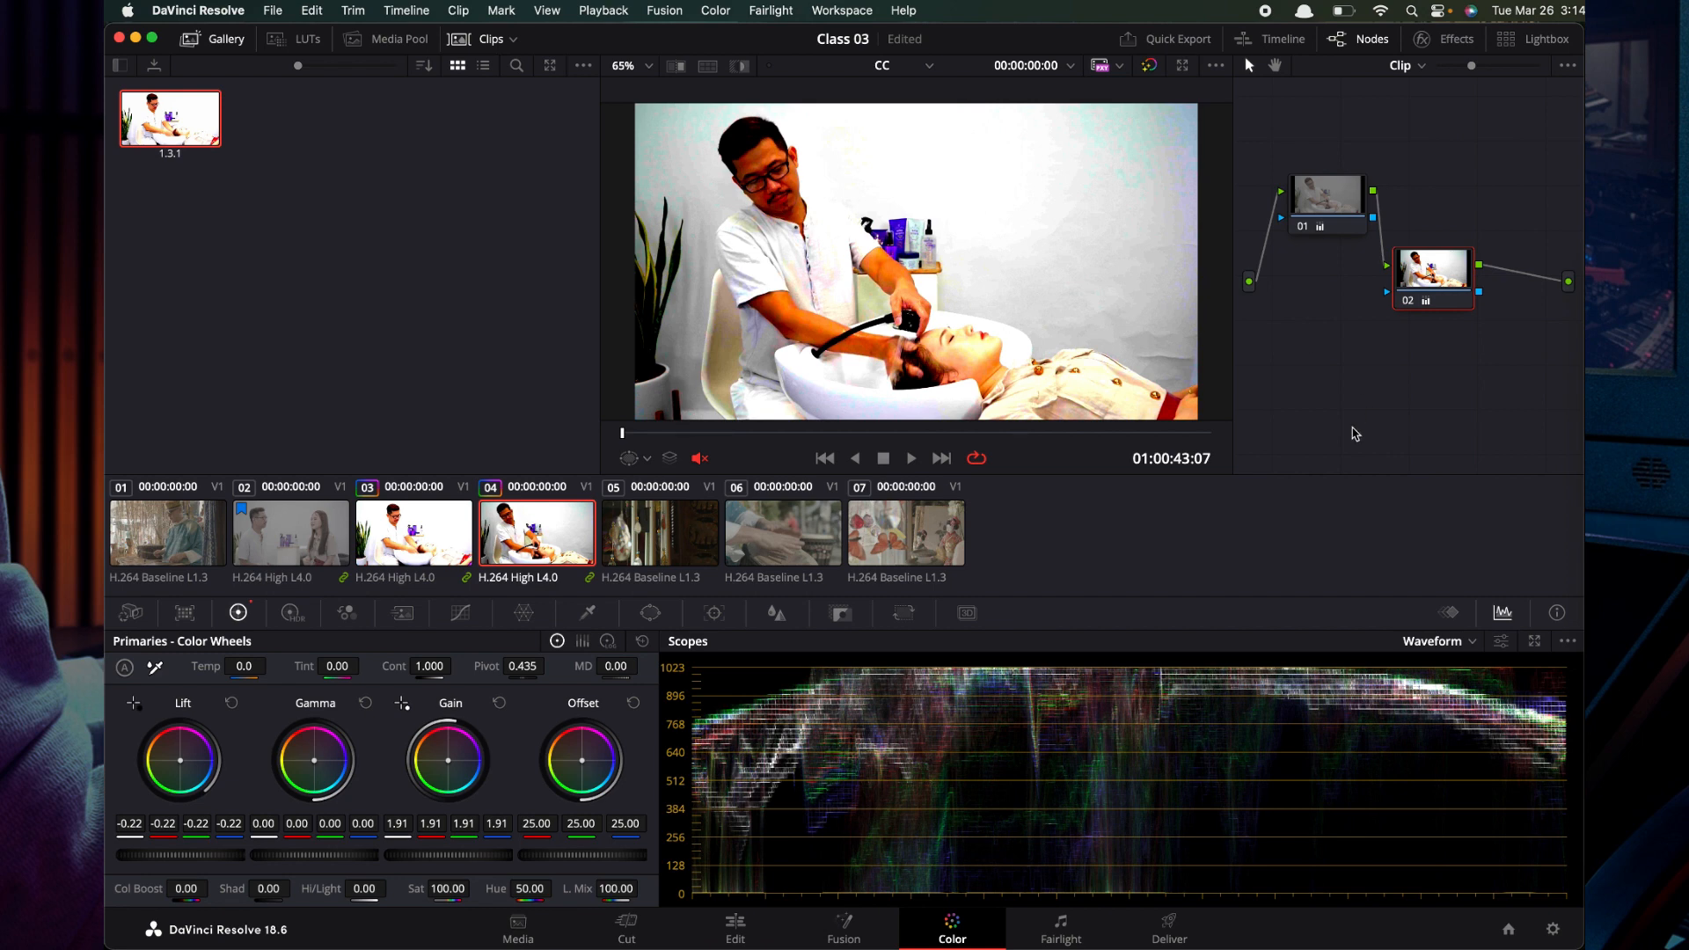
Raise clip 01's Gain to 1.47 and grab a still of it into the gallery.
left_click(168, 539)
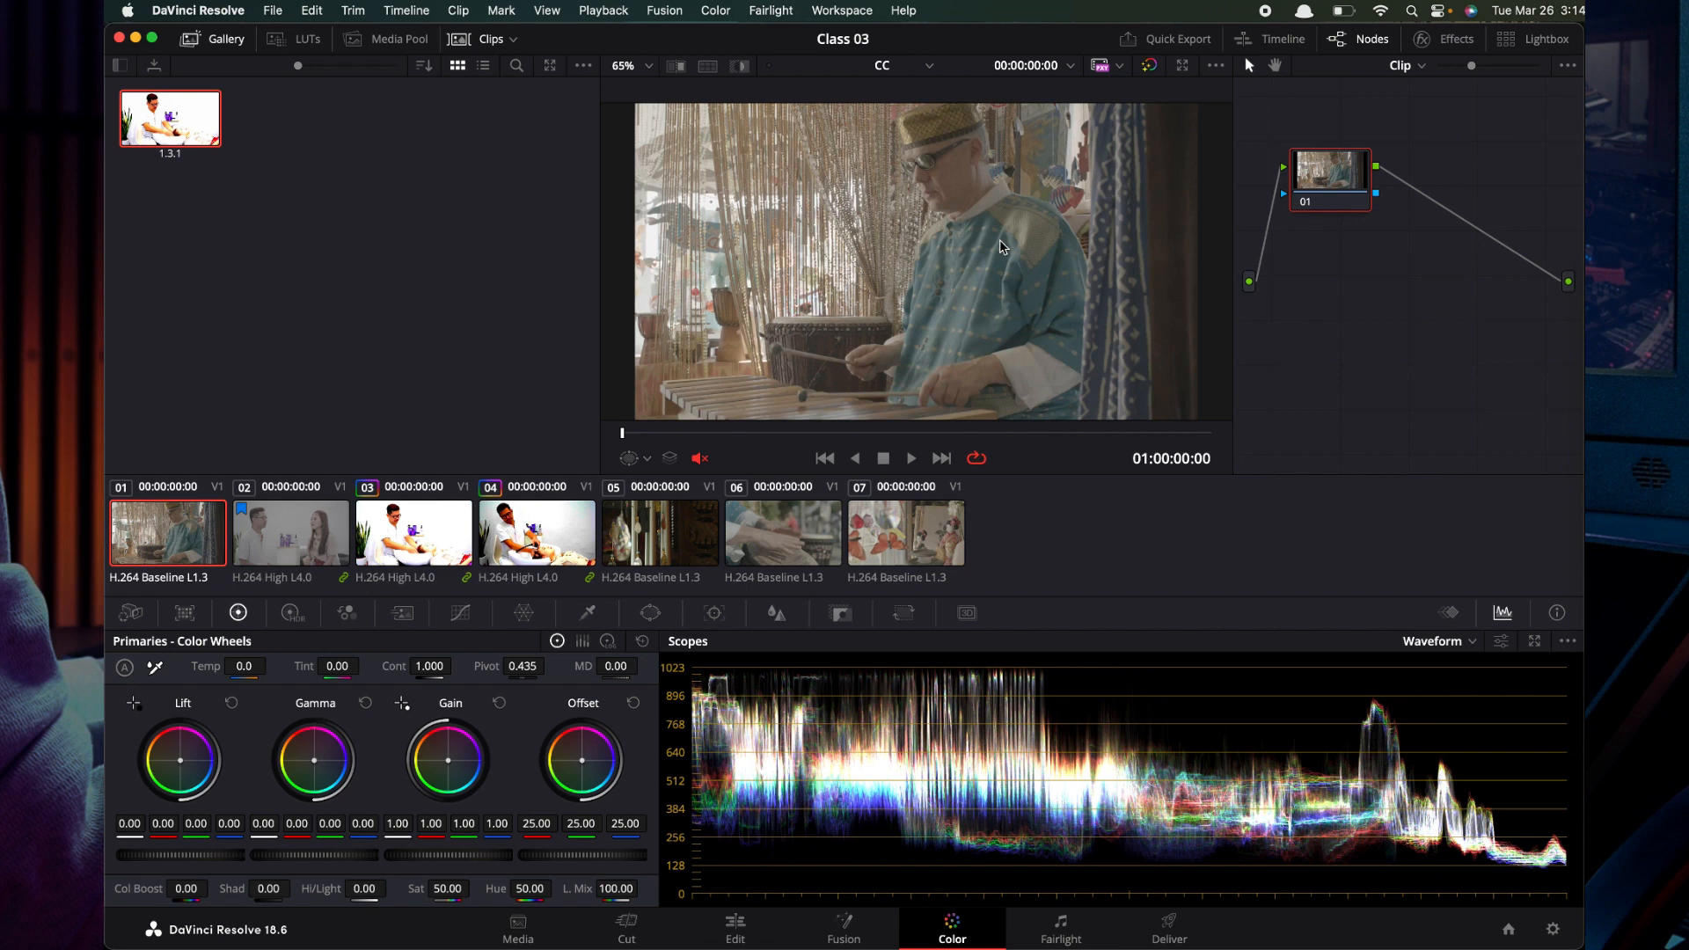
left_click_drag(453, 861, 769, 873)
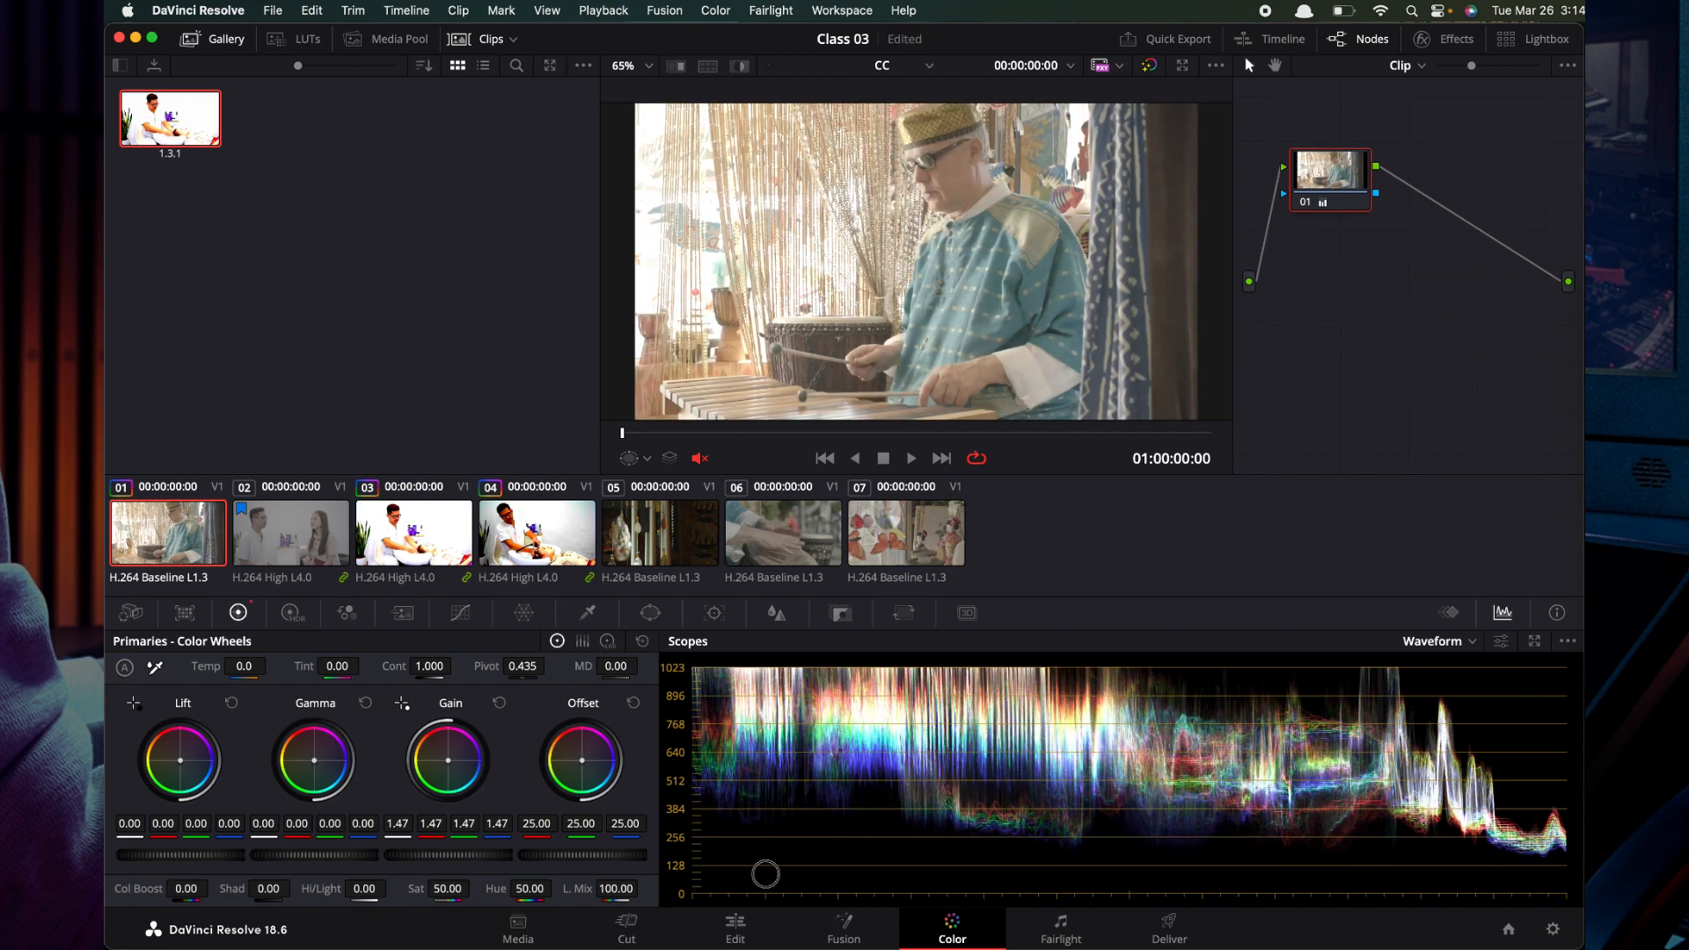
right_click(885, 157)
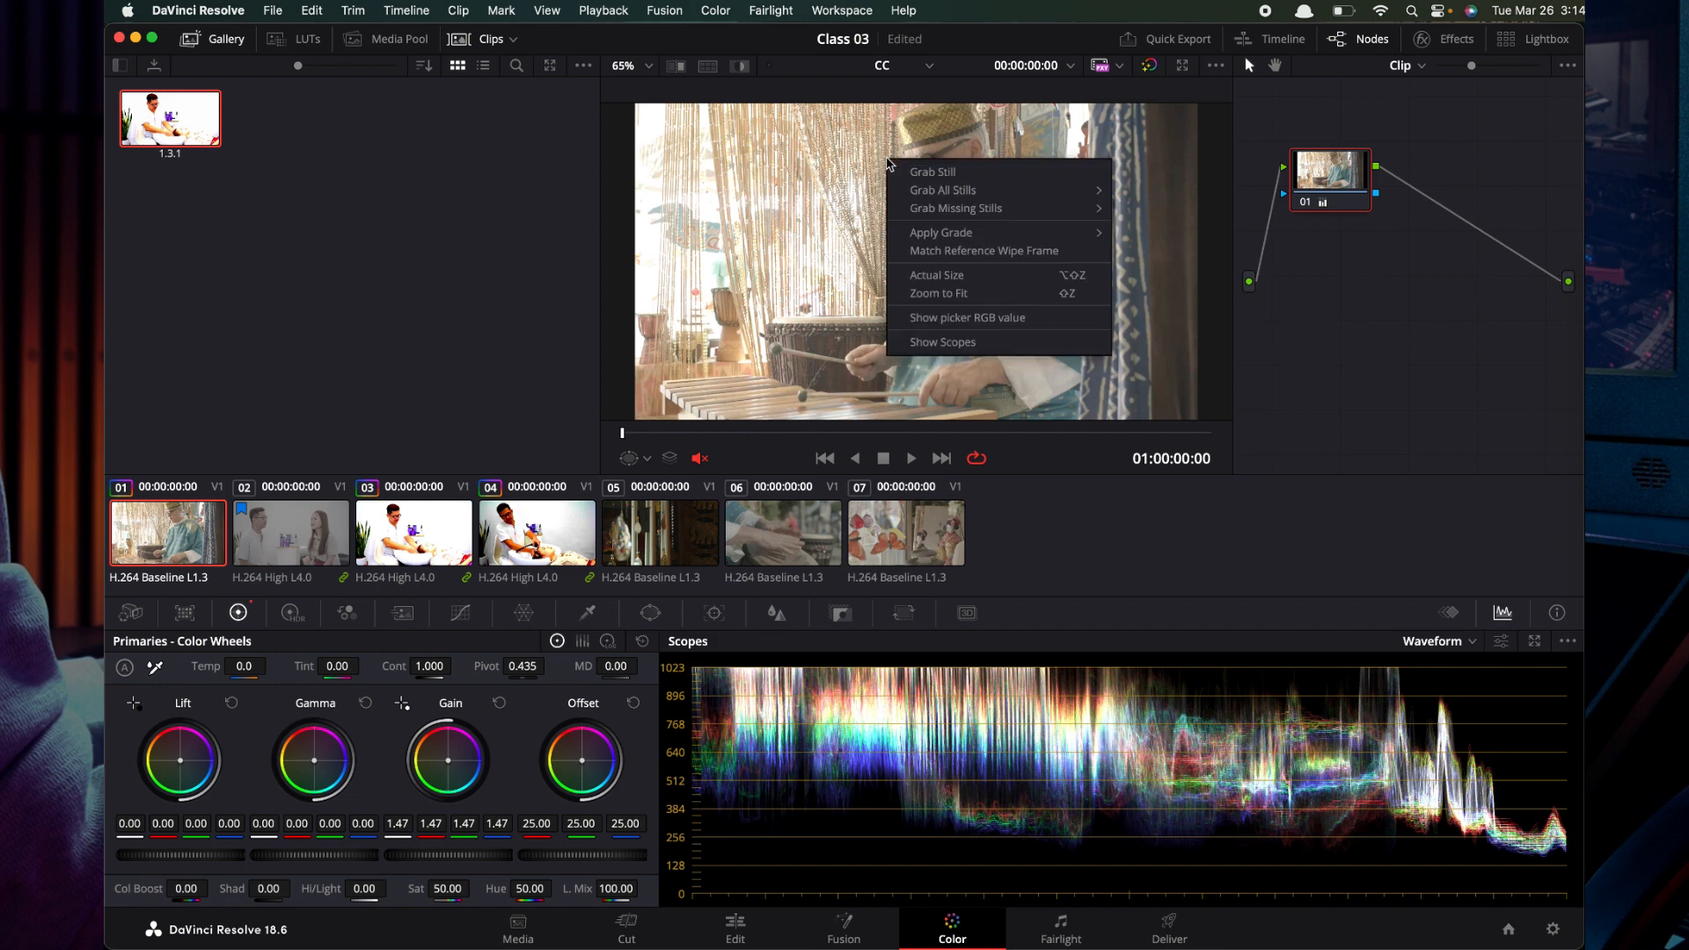
left_click(936, 172)
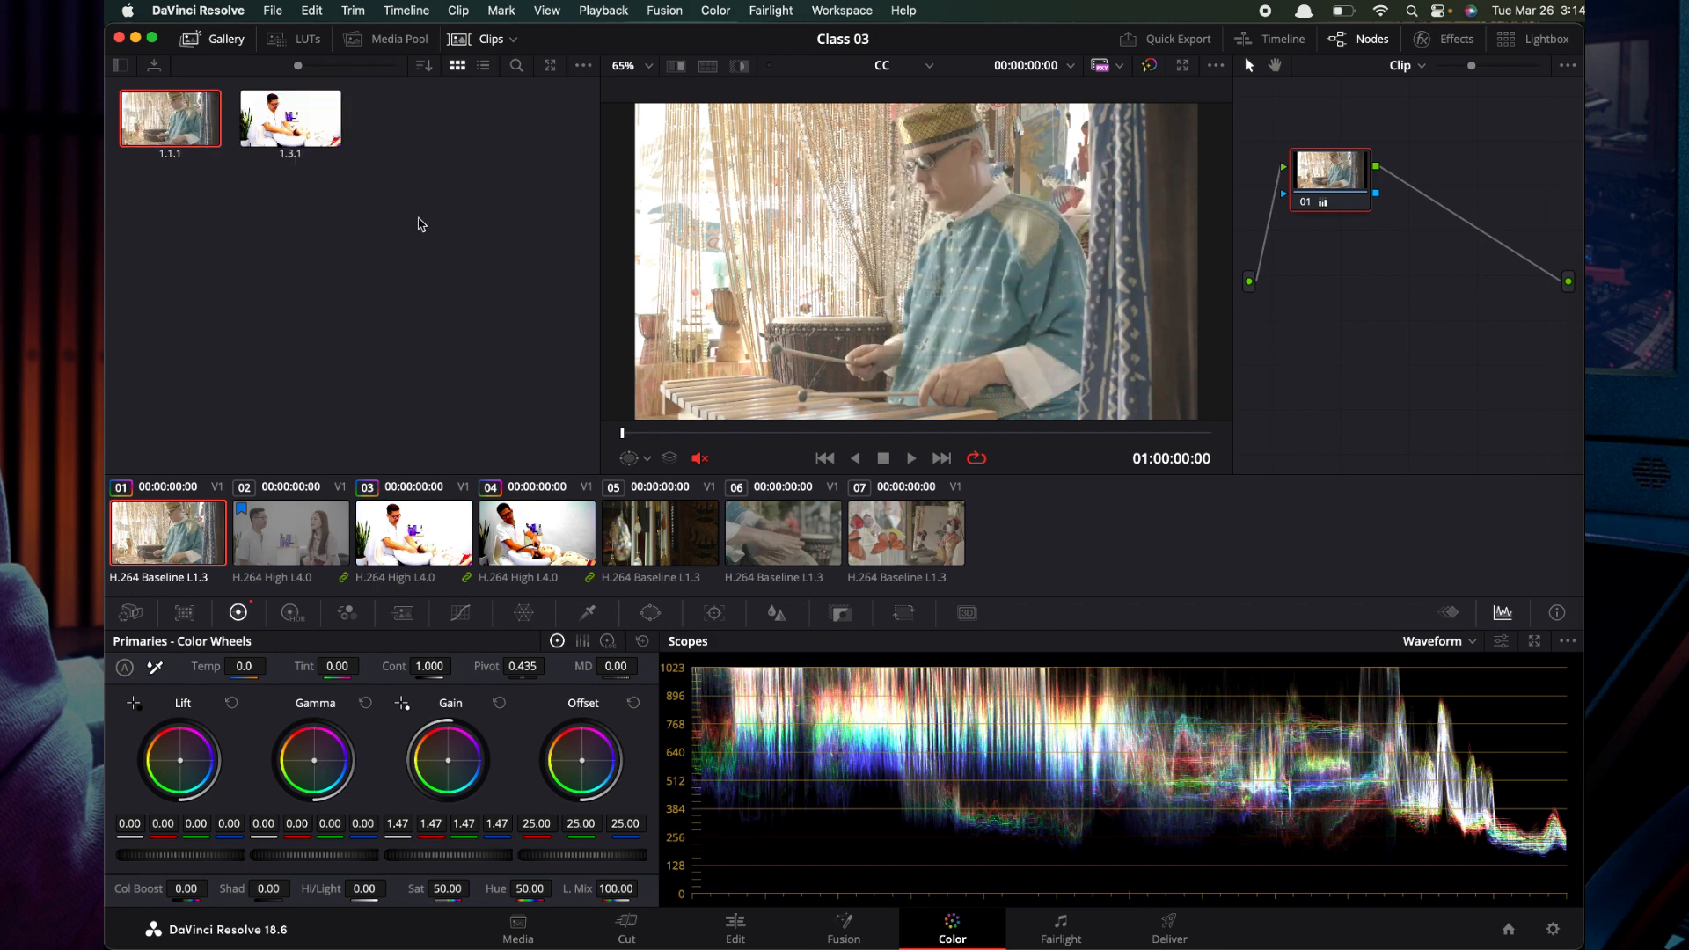
Append the node graph of clip 01's still to the hand-drumming clip 06.
left_click(917, 564)
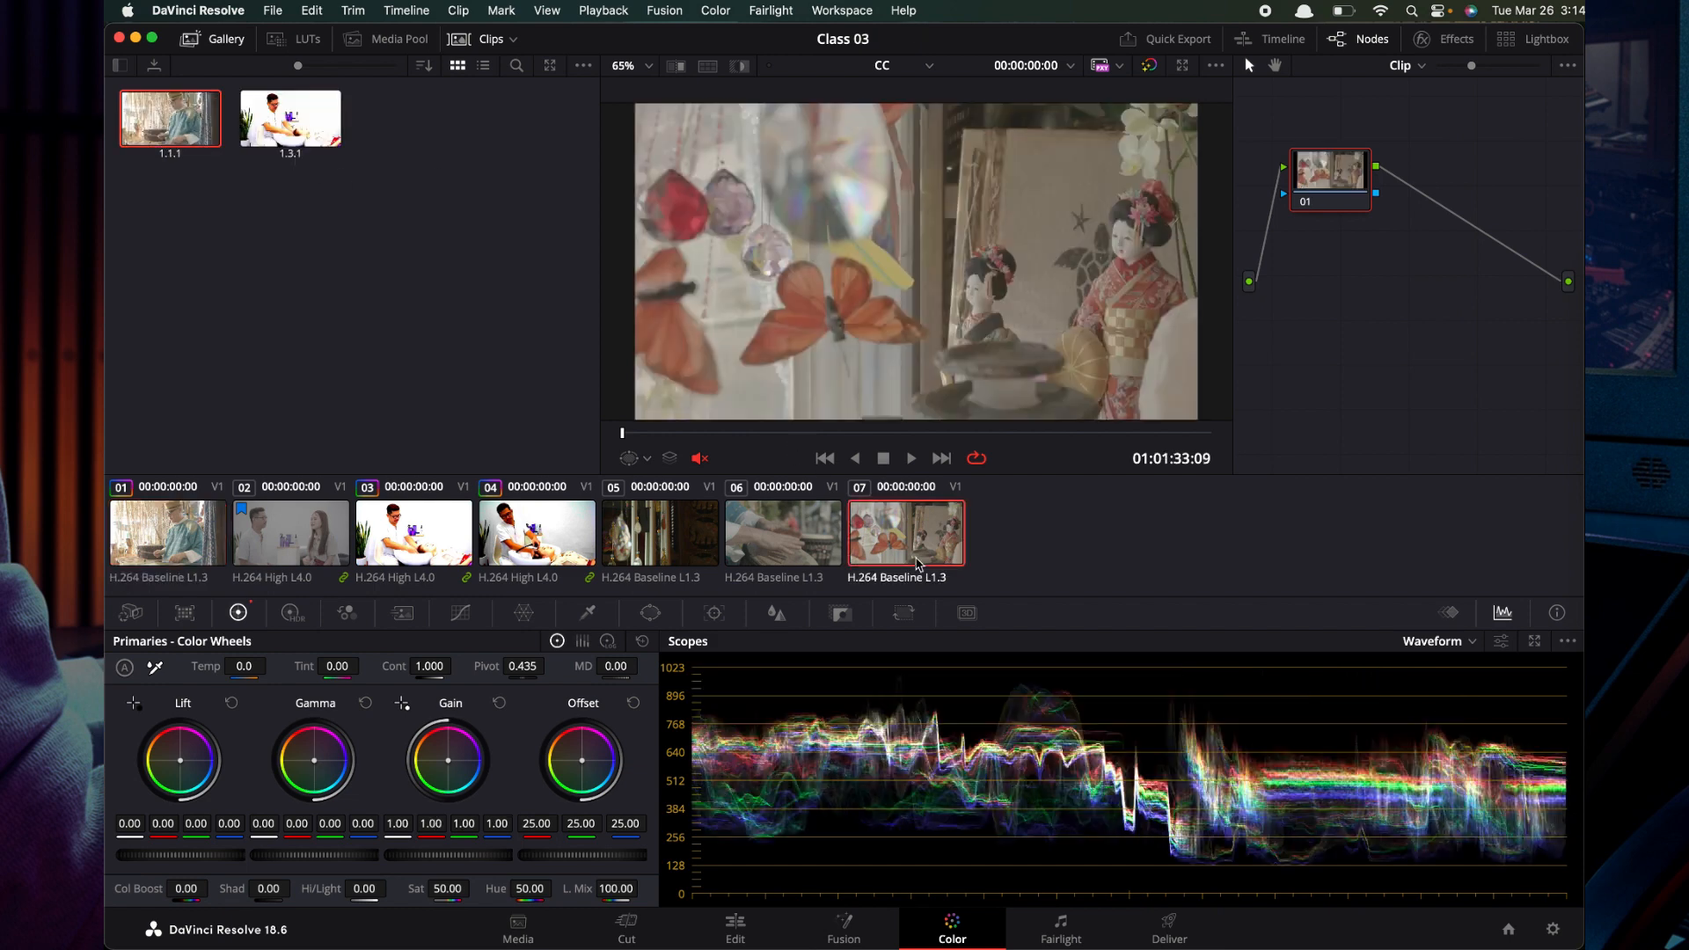
left_click(790, 550)
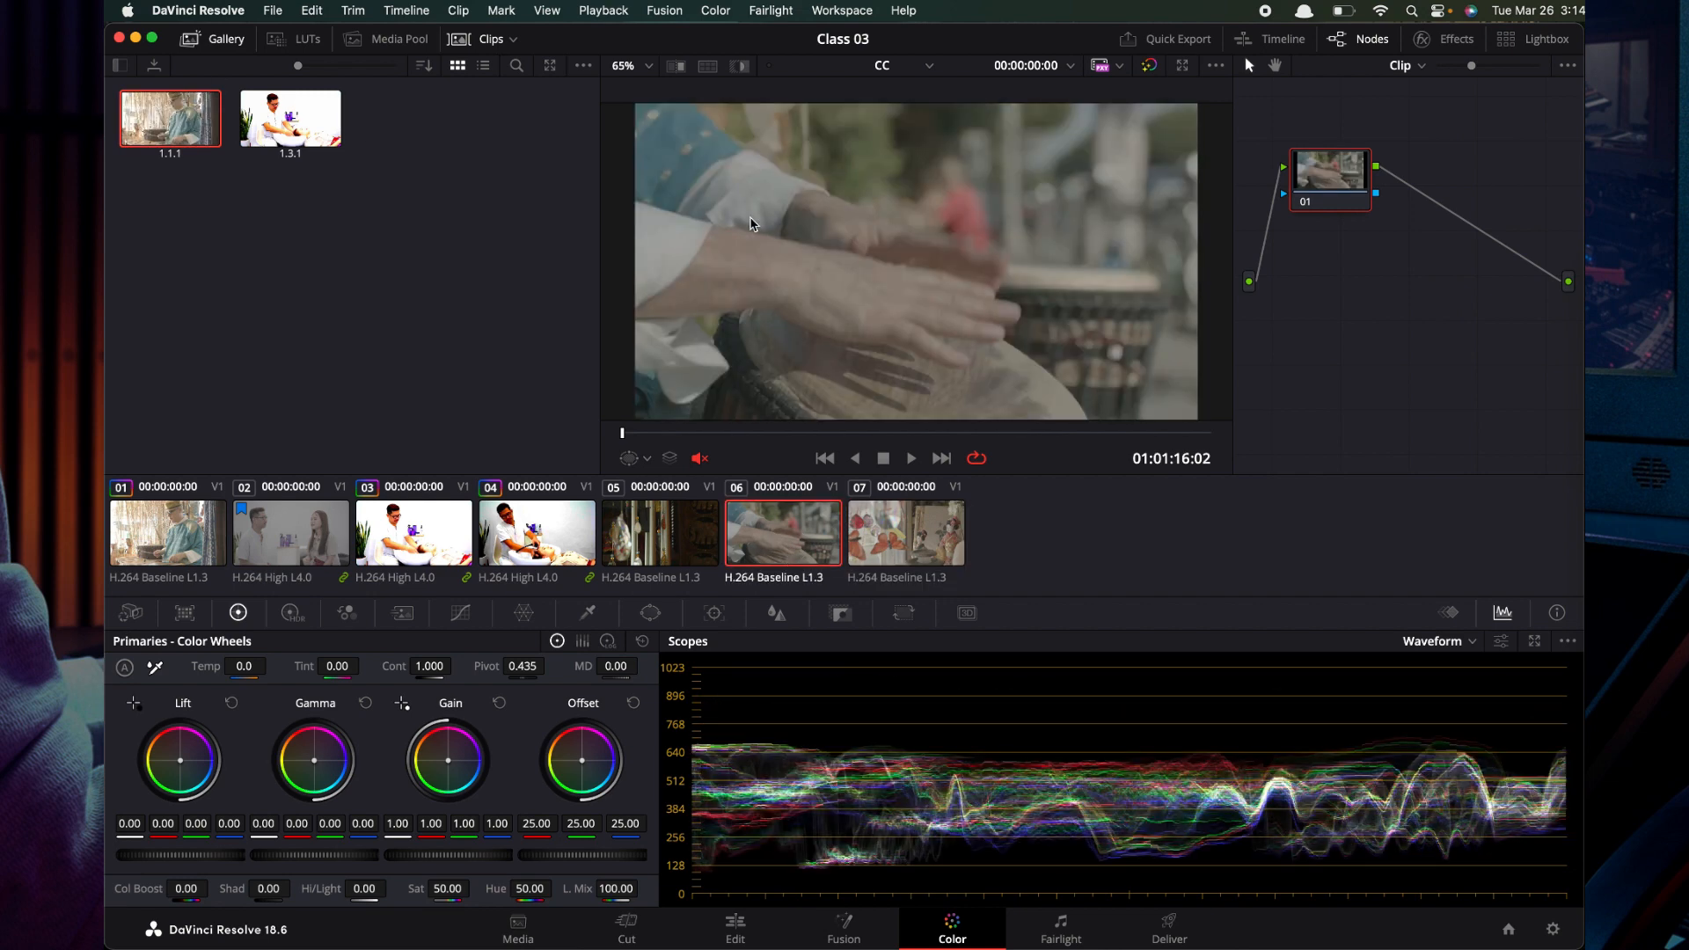
right_click(148, 124)
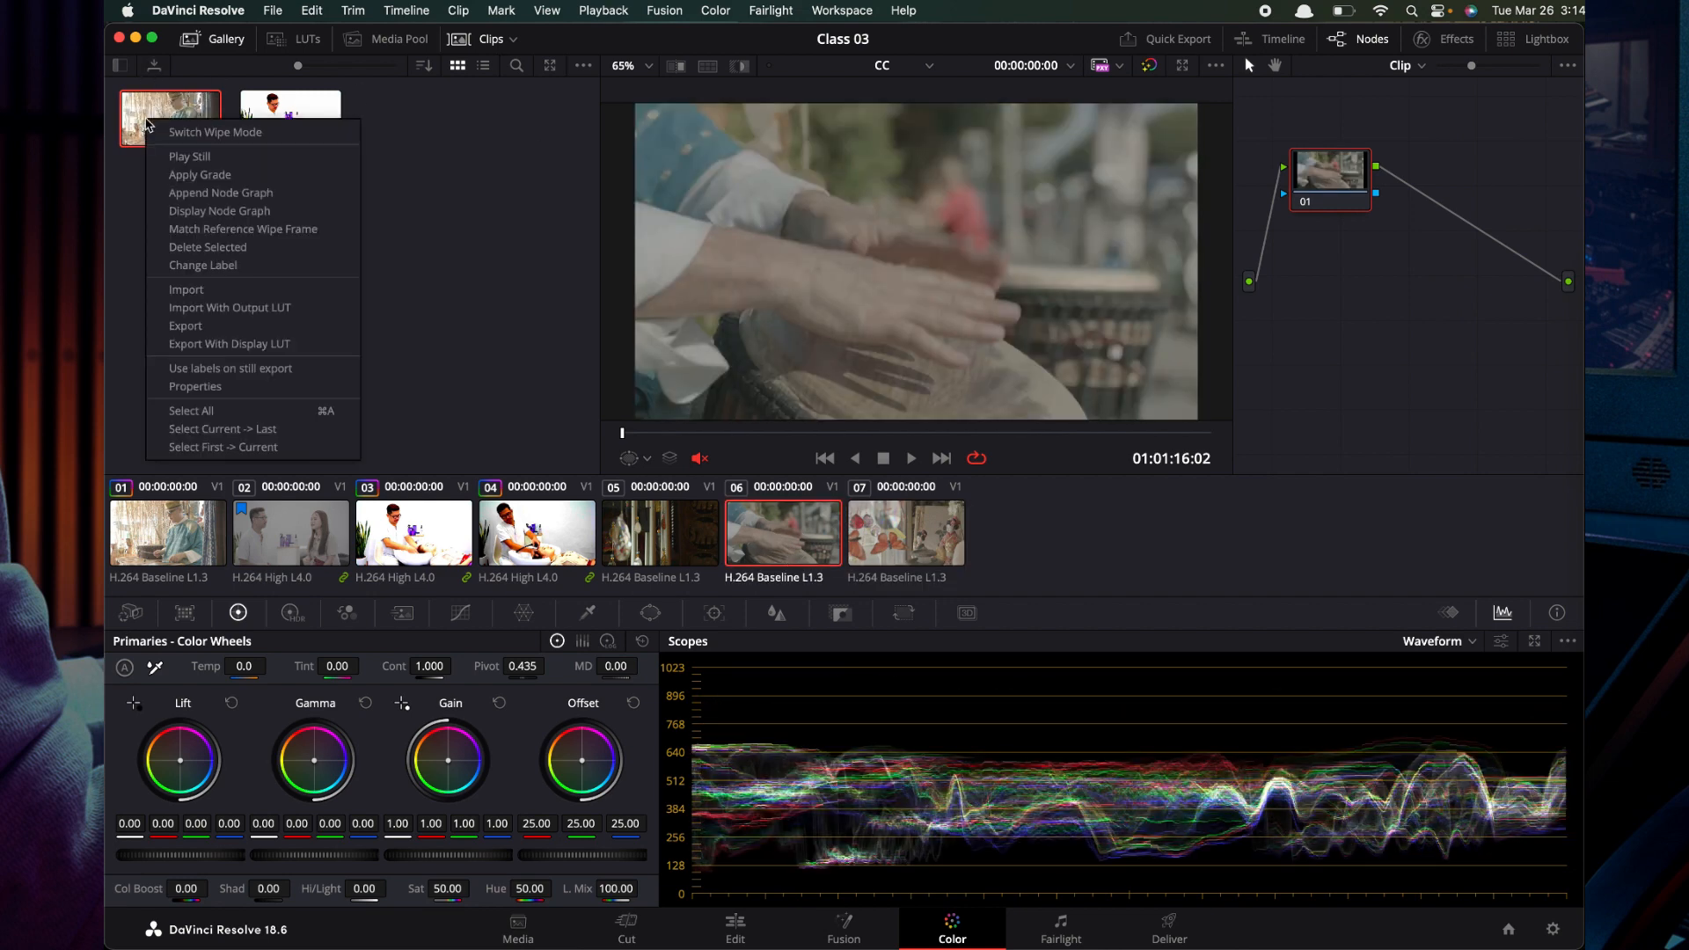
left_click(223, 194)
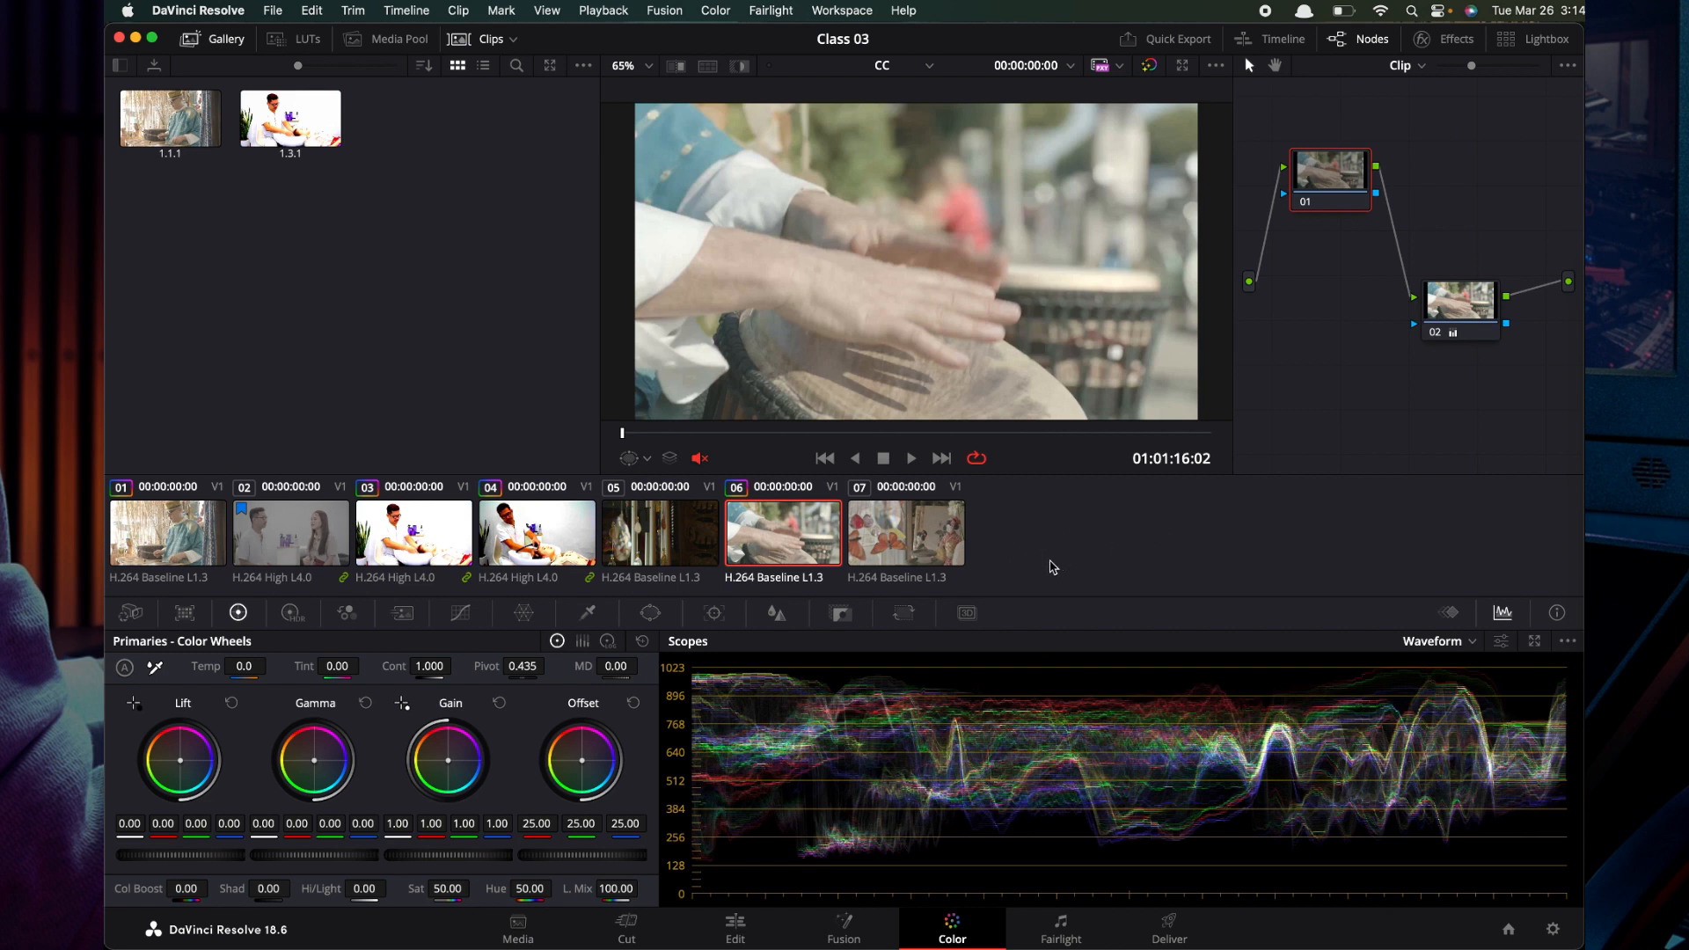
Reset the grades and nodes of all seven clips at once and make clip 04 the current clip.
key("super+a")
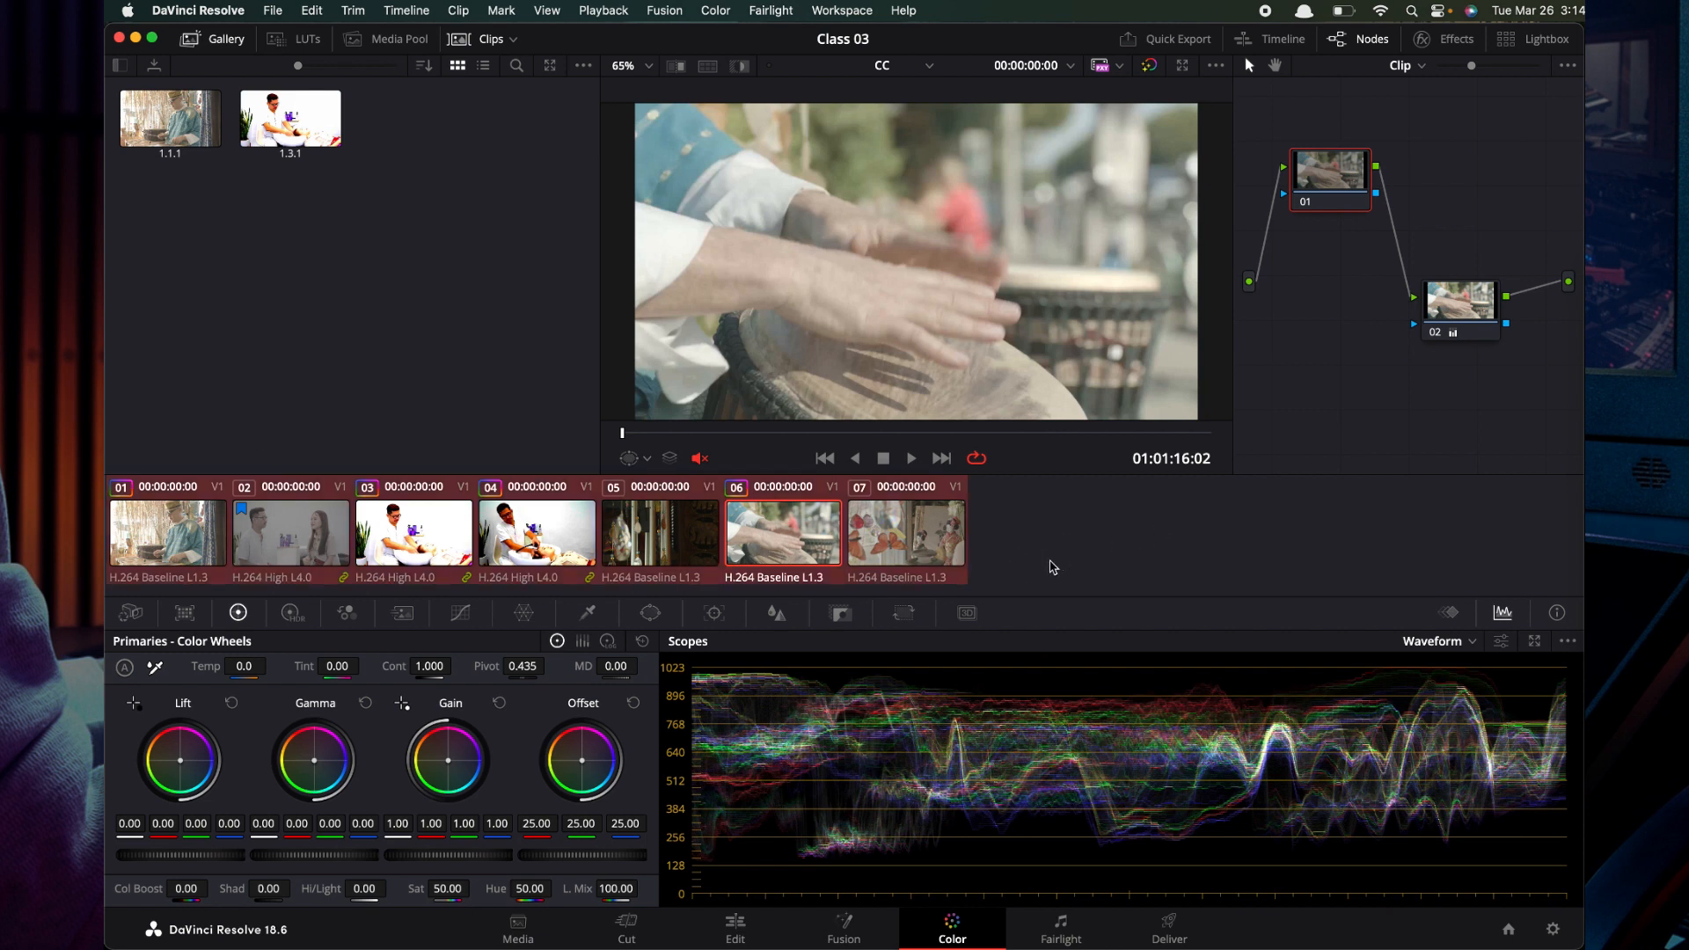
right_click(1335, 352)
left_click(1349, 361)
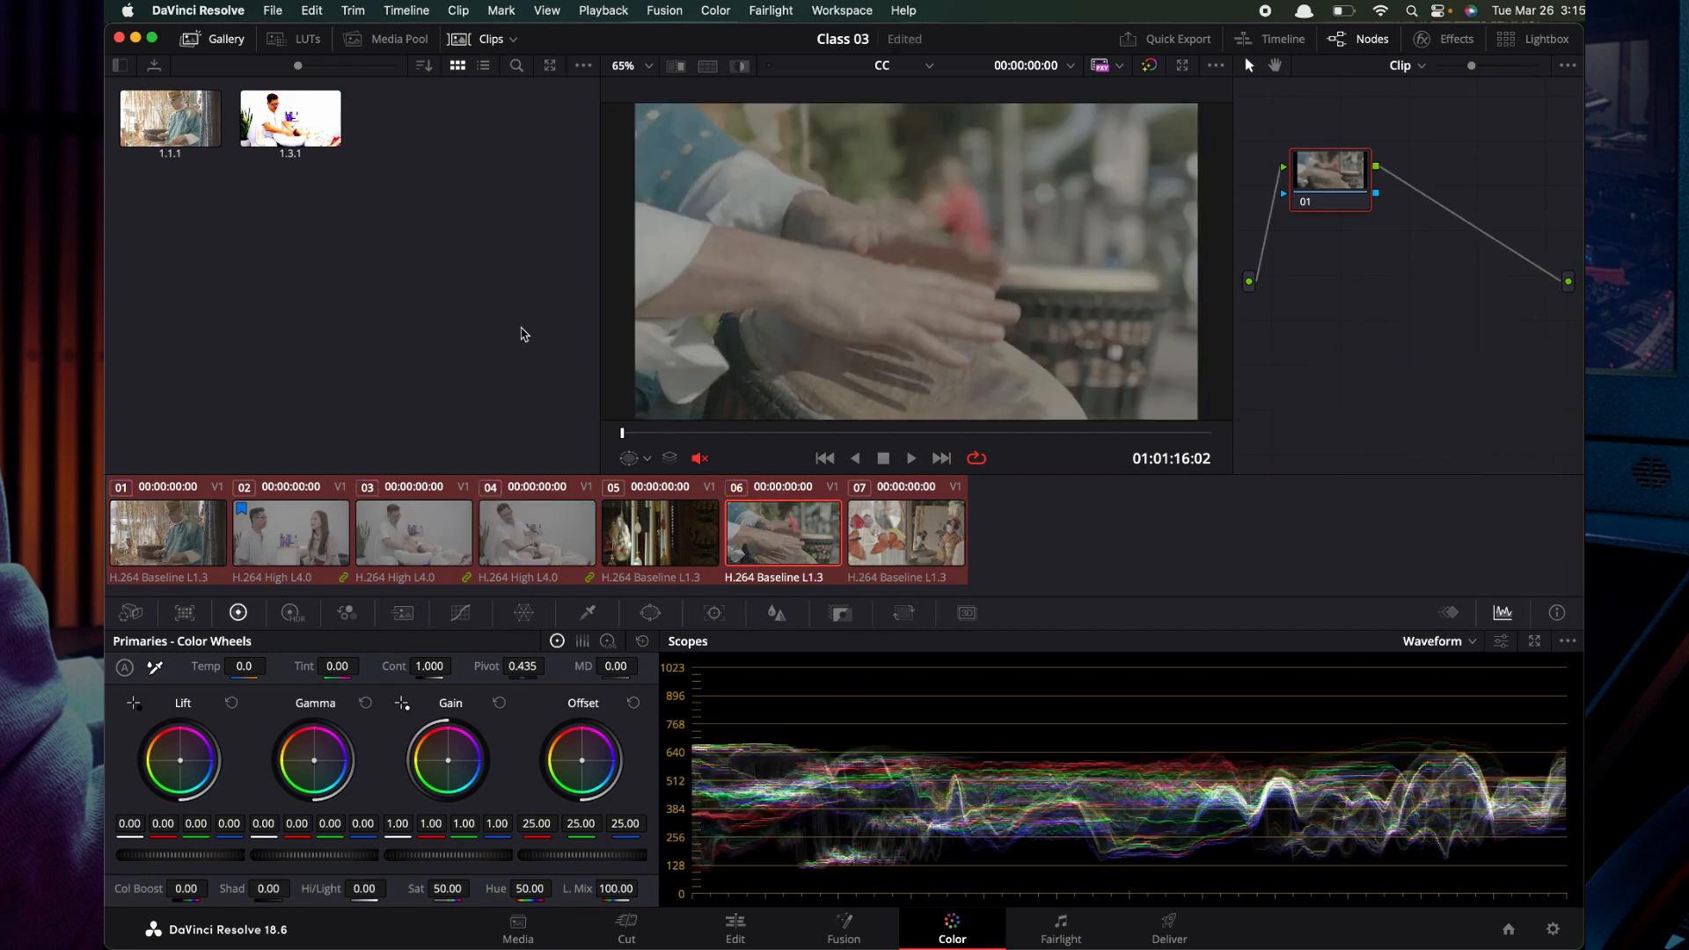
left_click(374, 536)
left_click(312, 538)
left_click(538, 540)
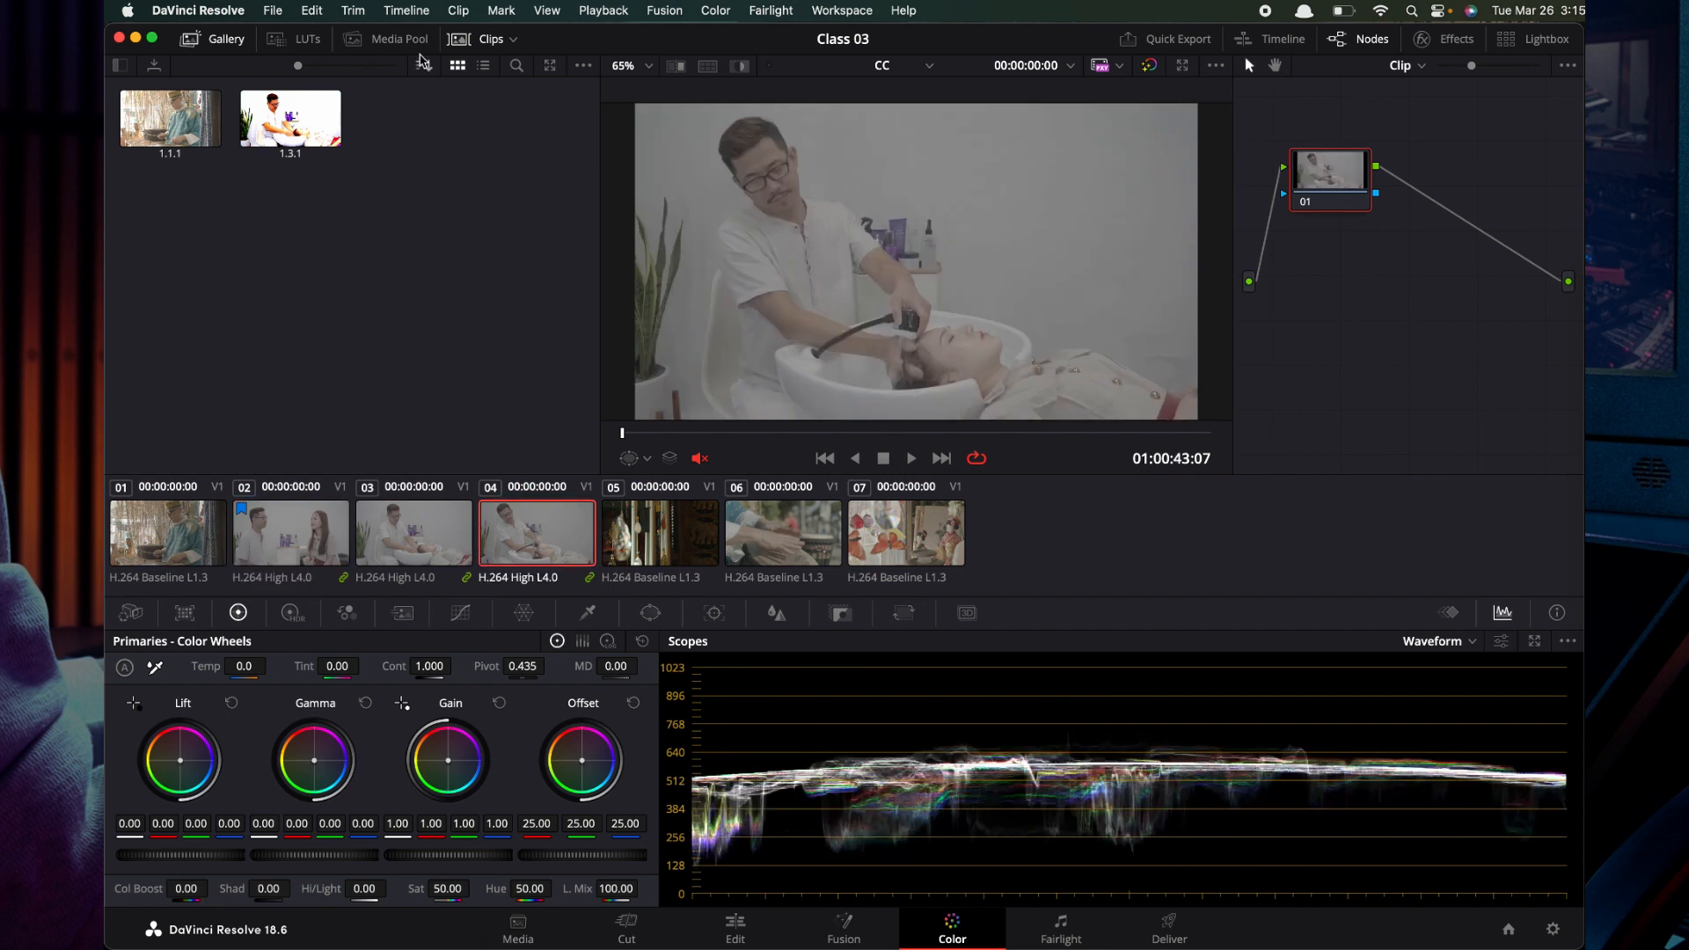
Hide the gallery and turn on the viewer's split screen in Selected Clips mode.
left_click(203, 44)
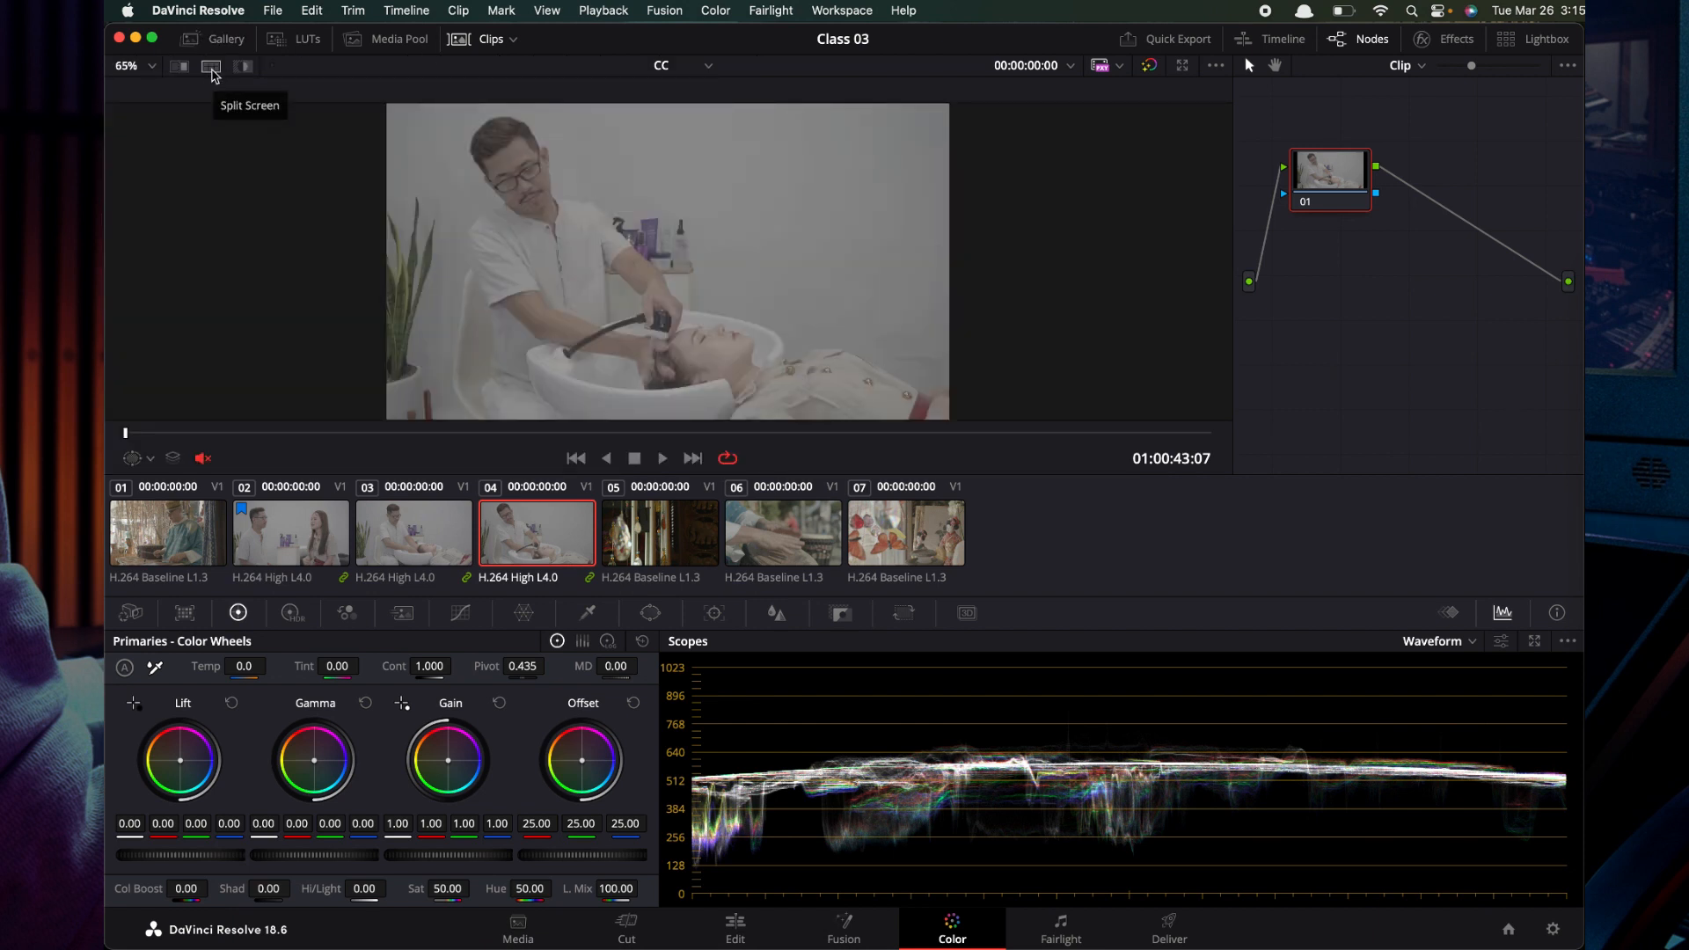
left_click(211, 68)
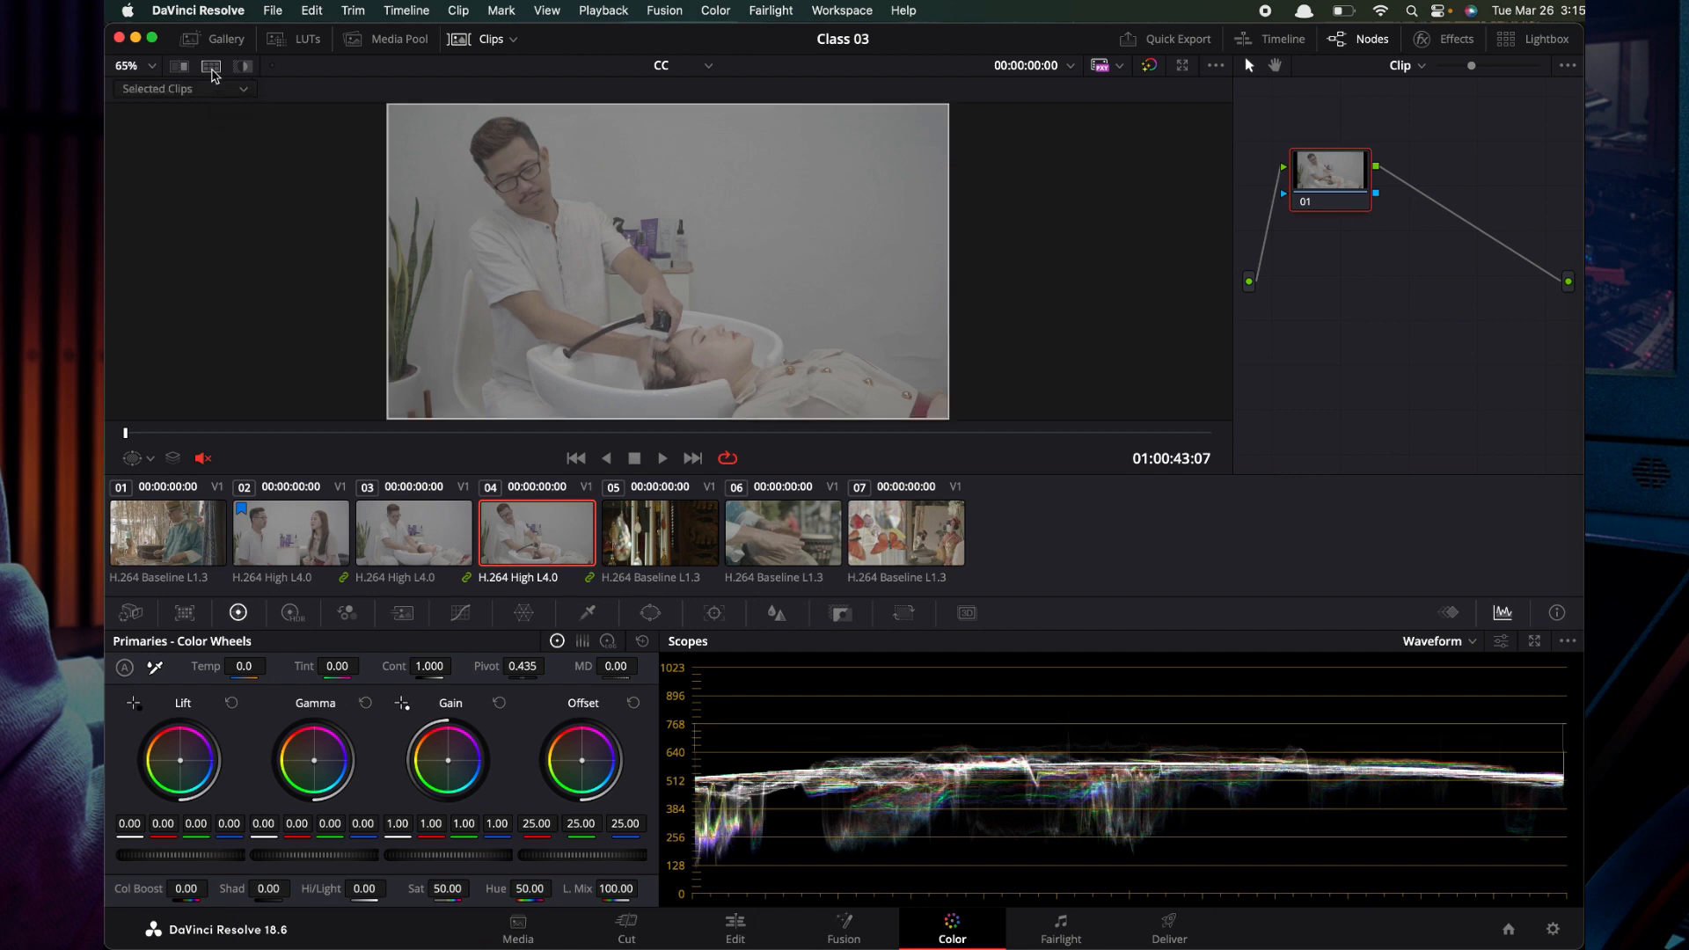
left_click(237, 92)
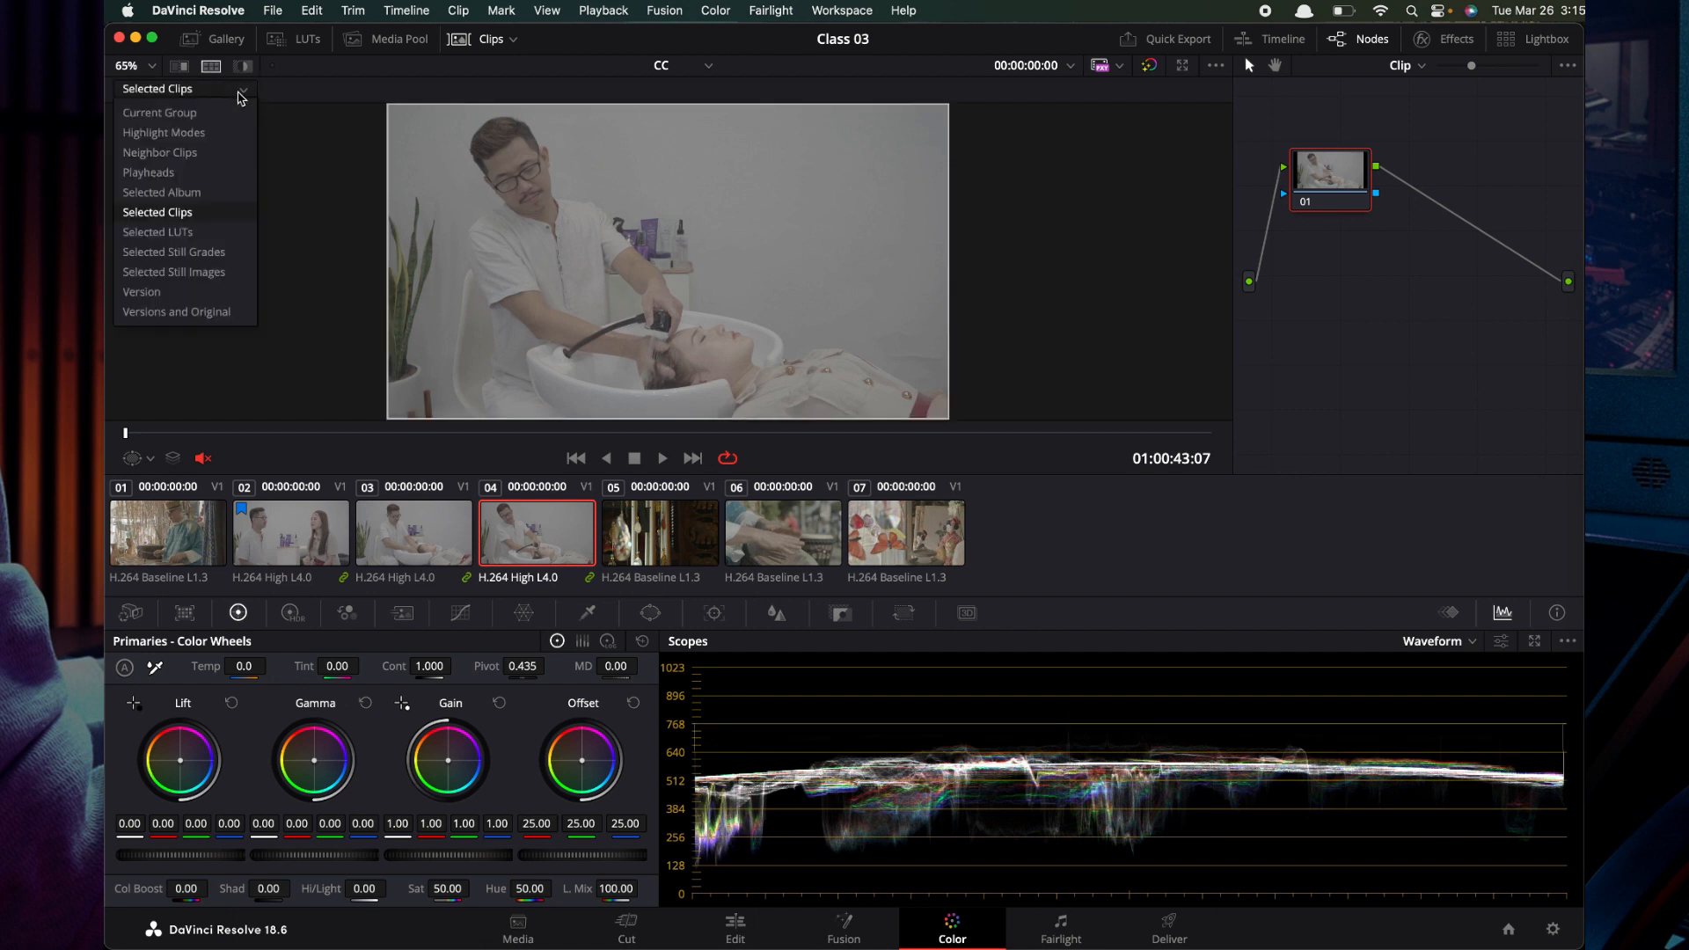
left_click(176, 212)
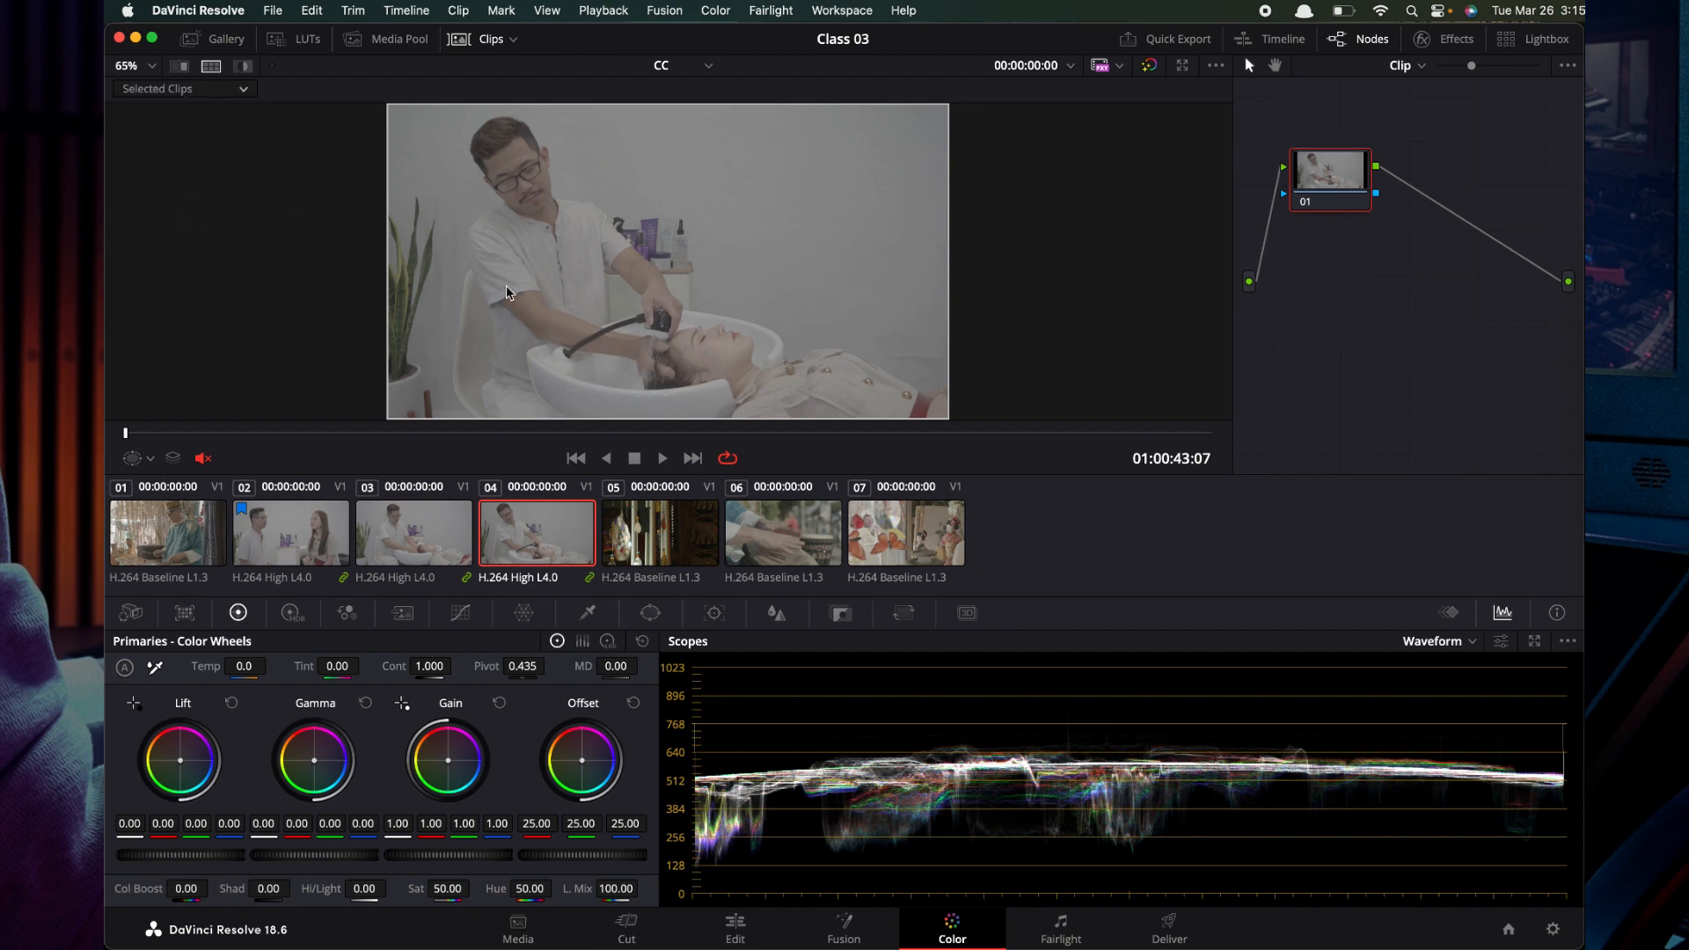
Add all seven clips to the split-screen comparison, with clip 06 current, and play them briefly.
left_click(671, 544)
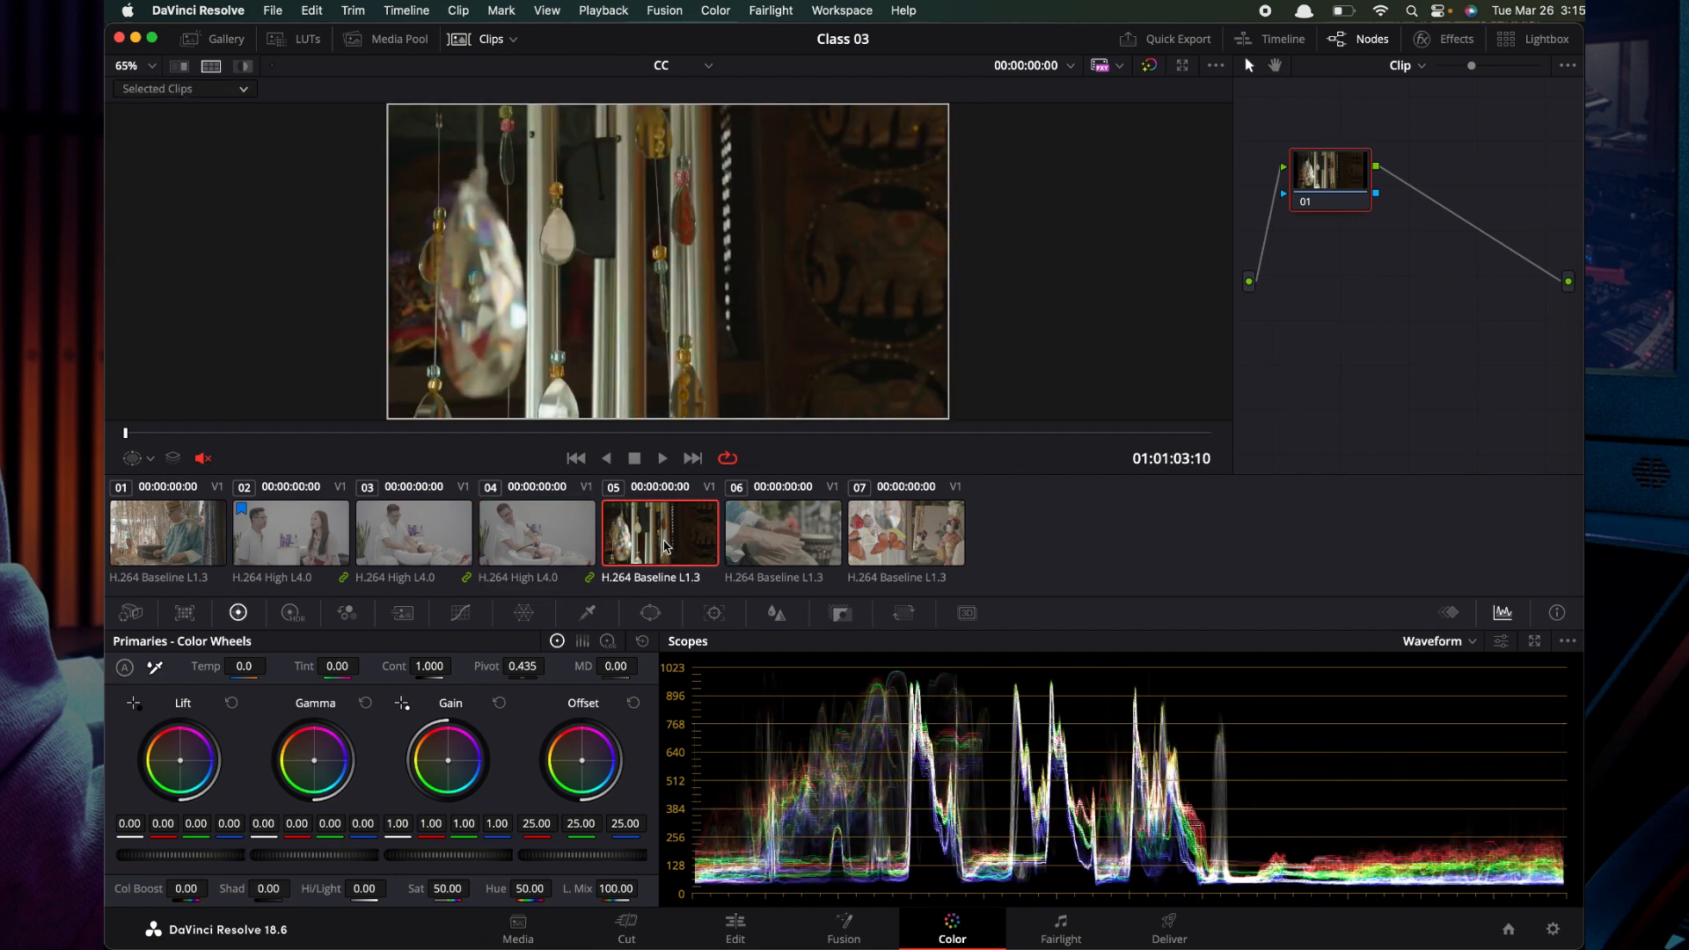
left_click(740, 536)
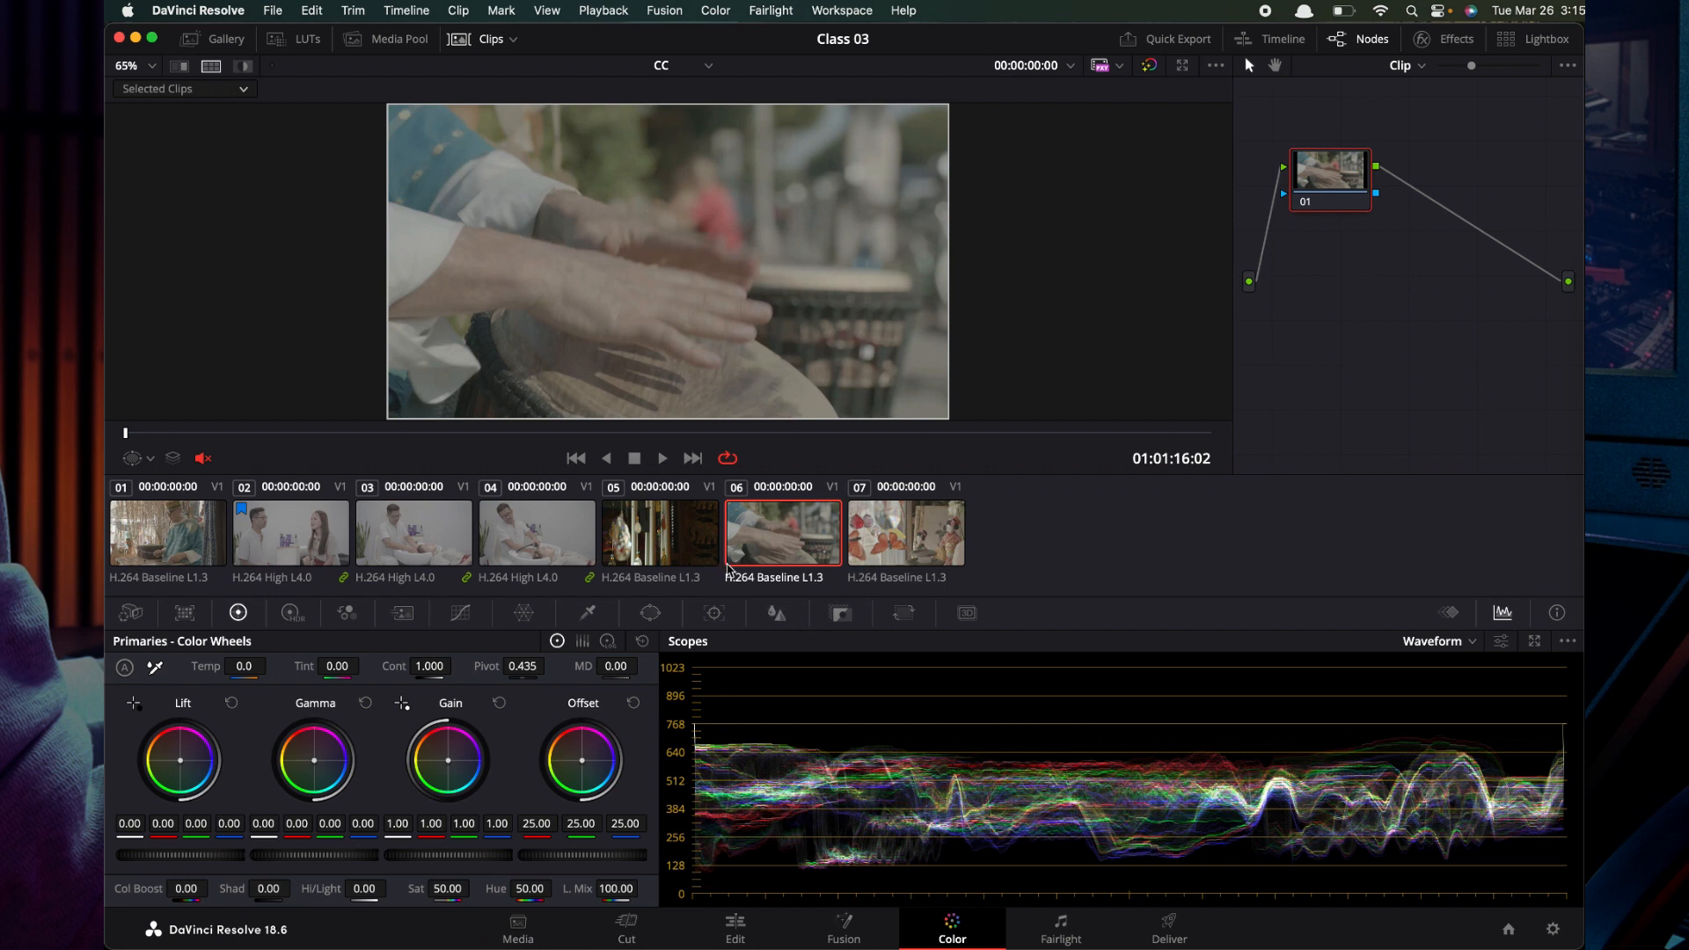
left_click(653, 542, "super")
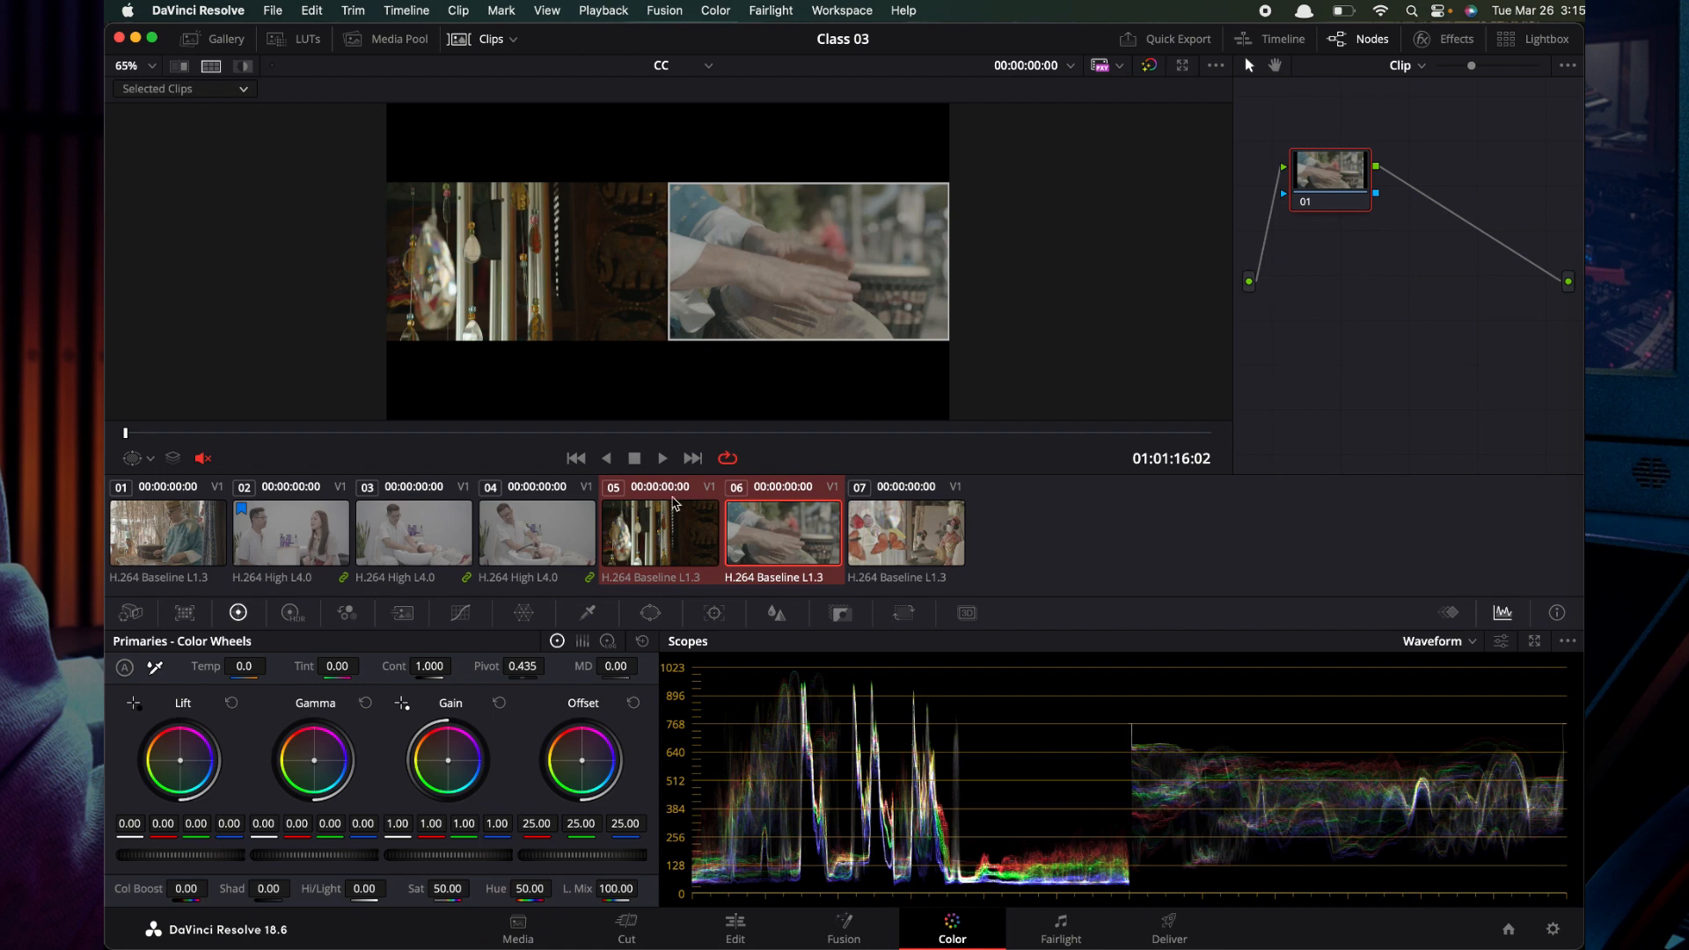
left_click(528, 543, "super")
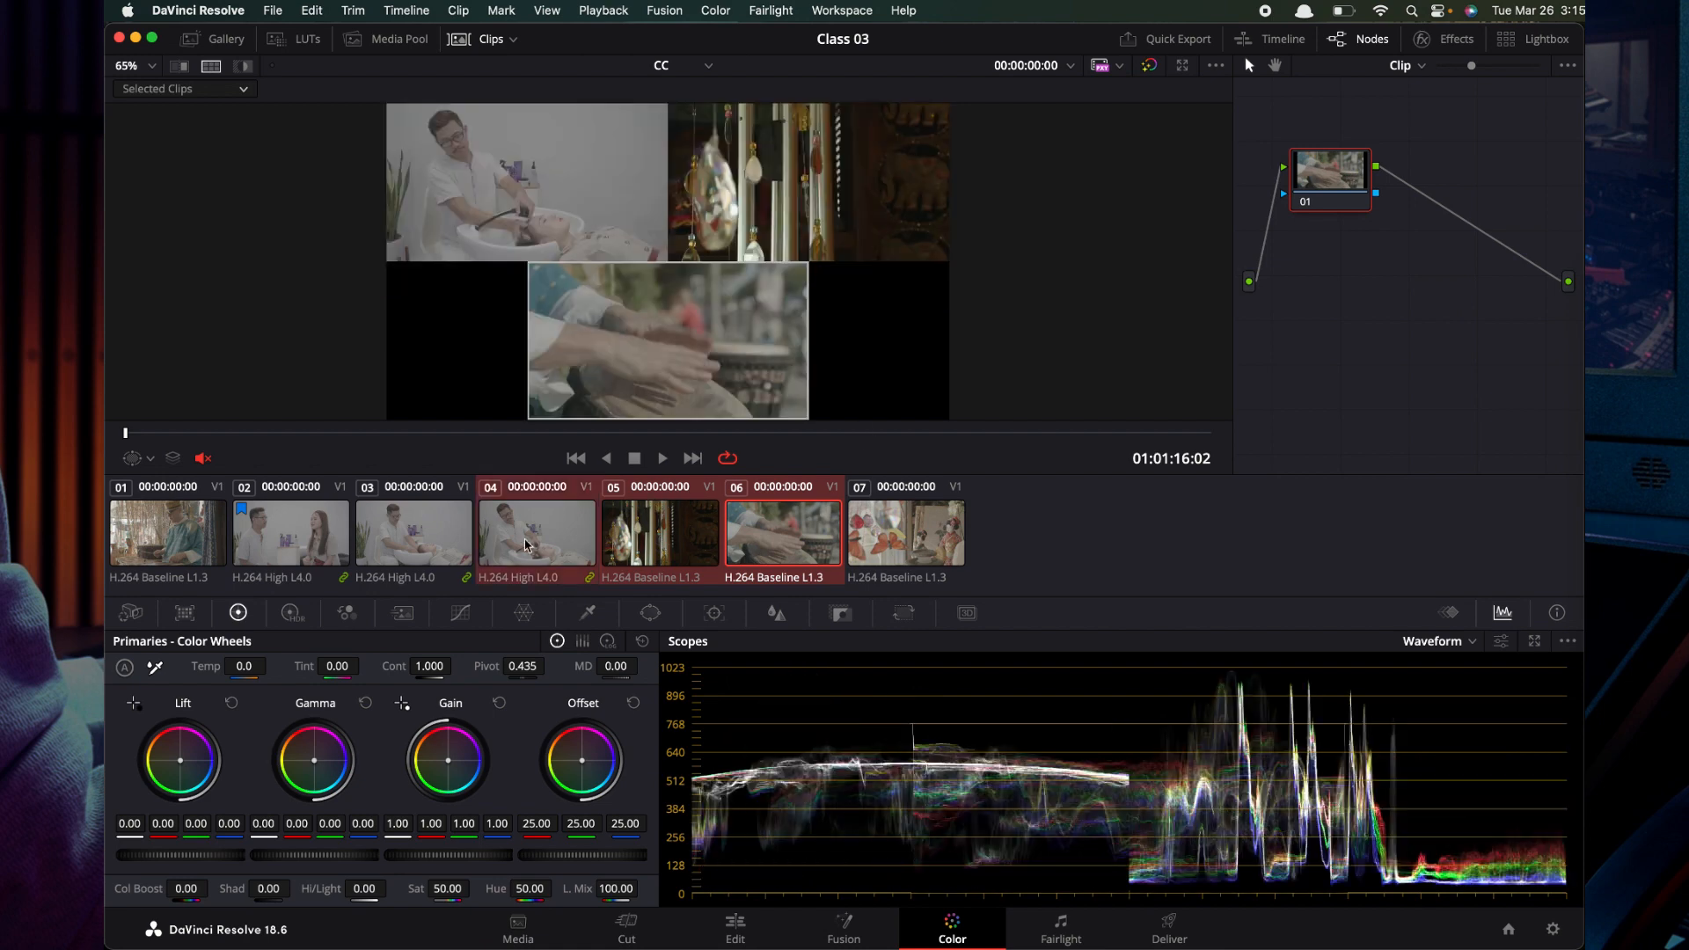
left_click(444, 533, "super")
left_click(300, 530, "super")
left_click(201, 528, "super")
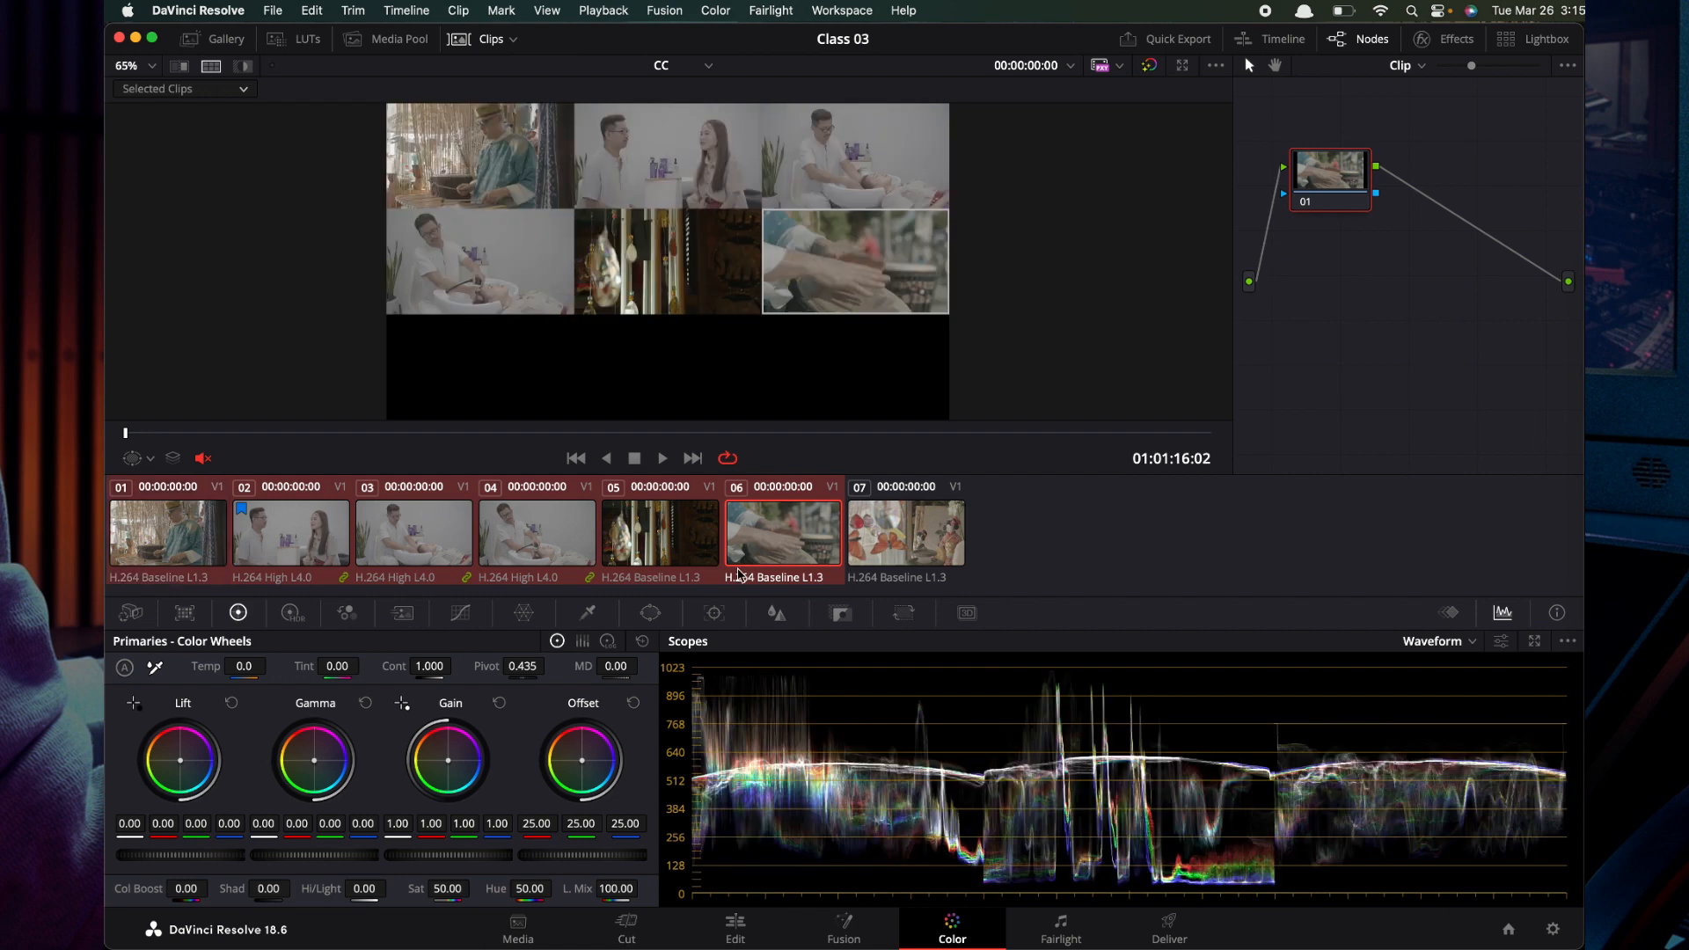
left_click(932, 560, "super")
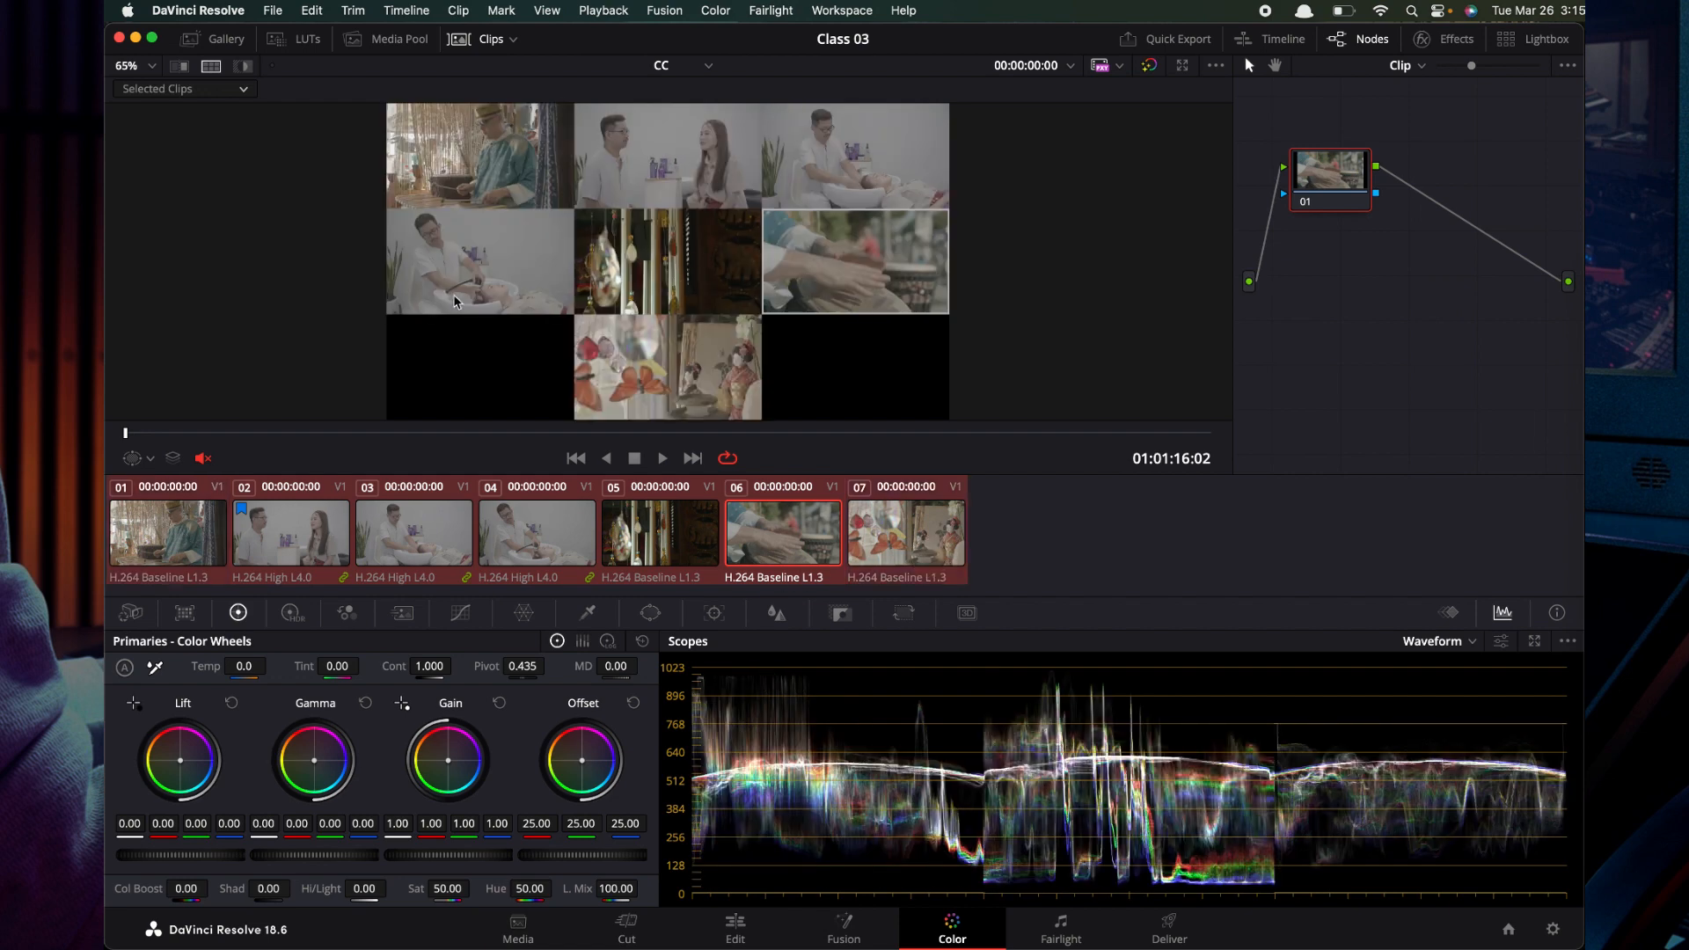
left_click(663, 458)
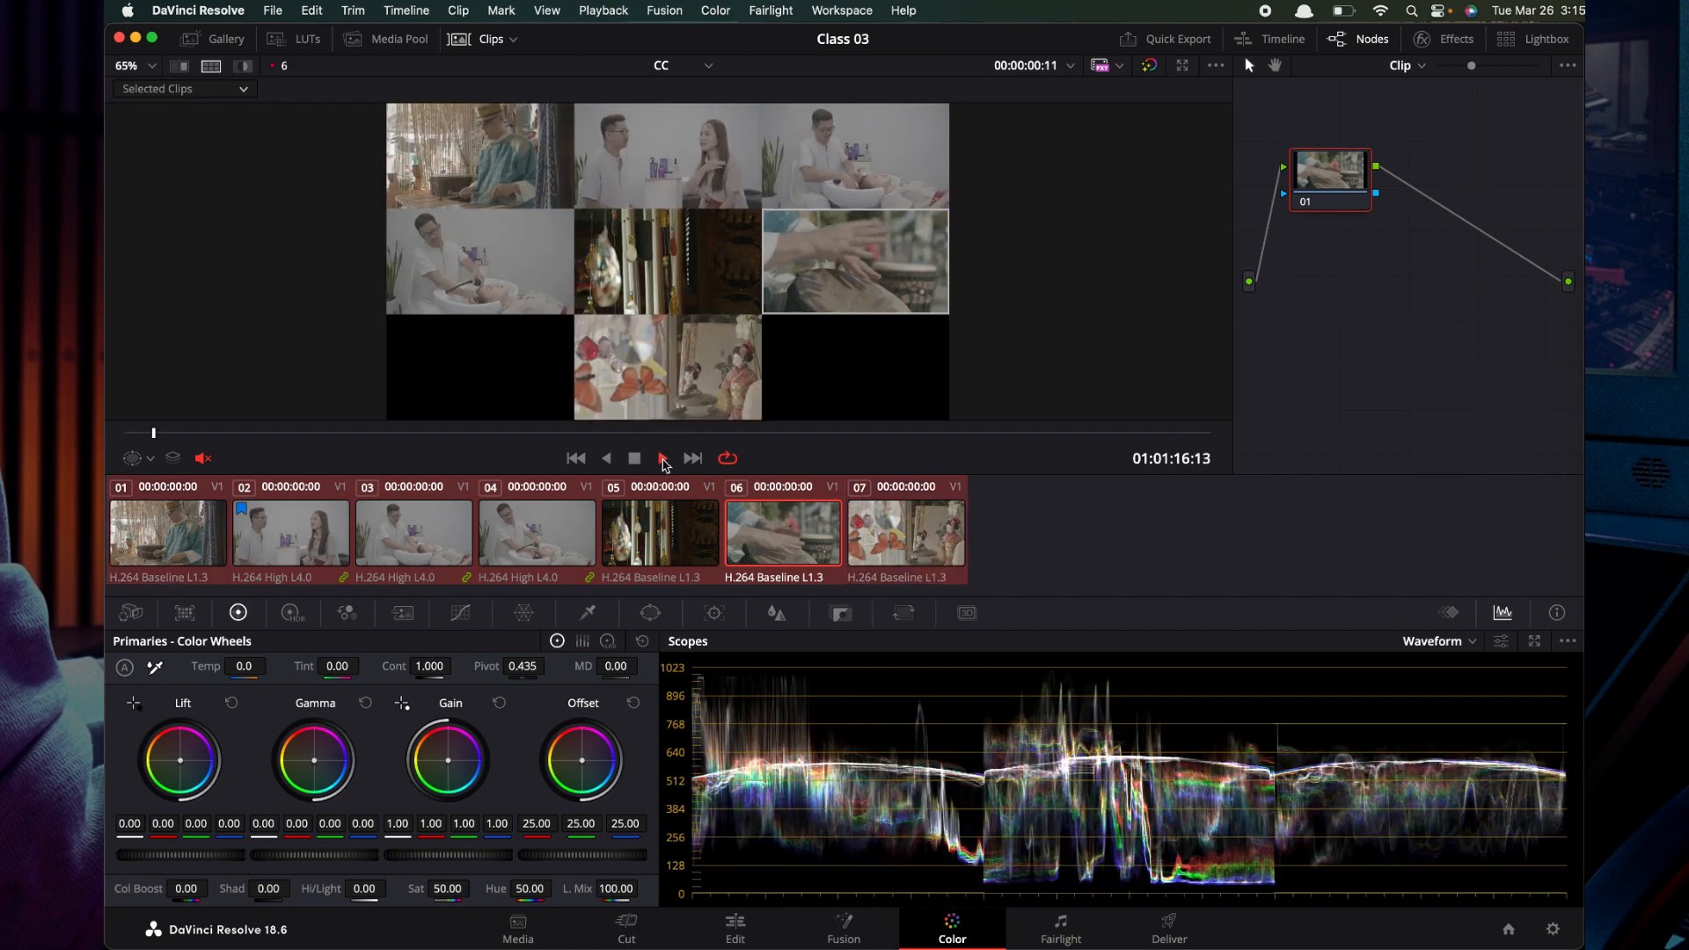
left_click(635, 458)
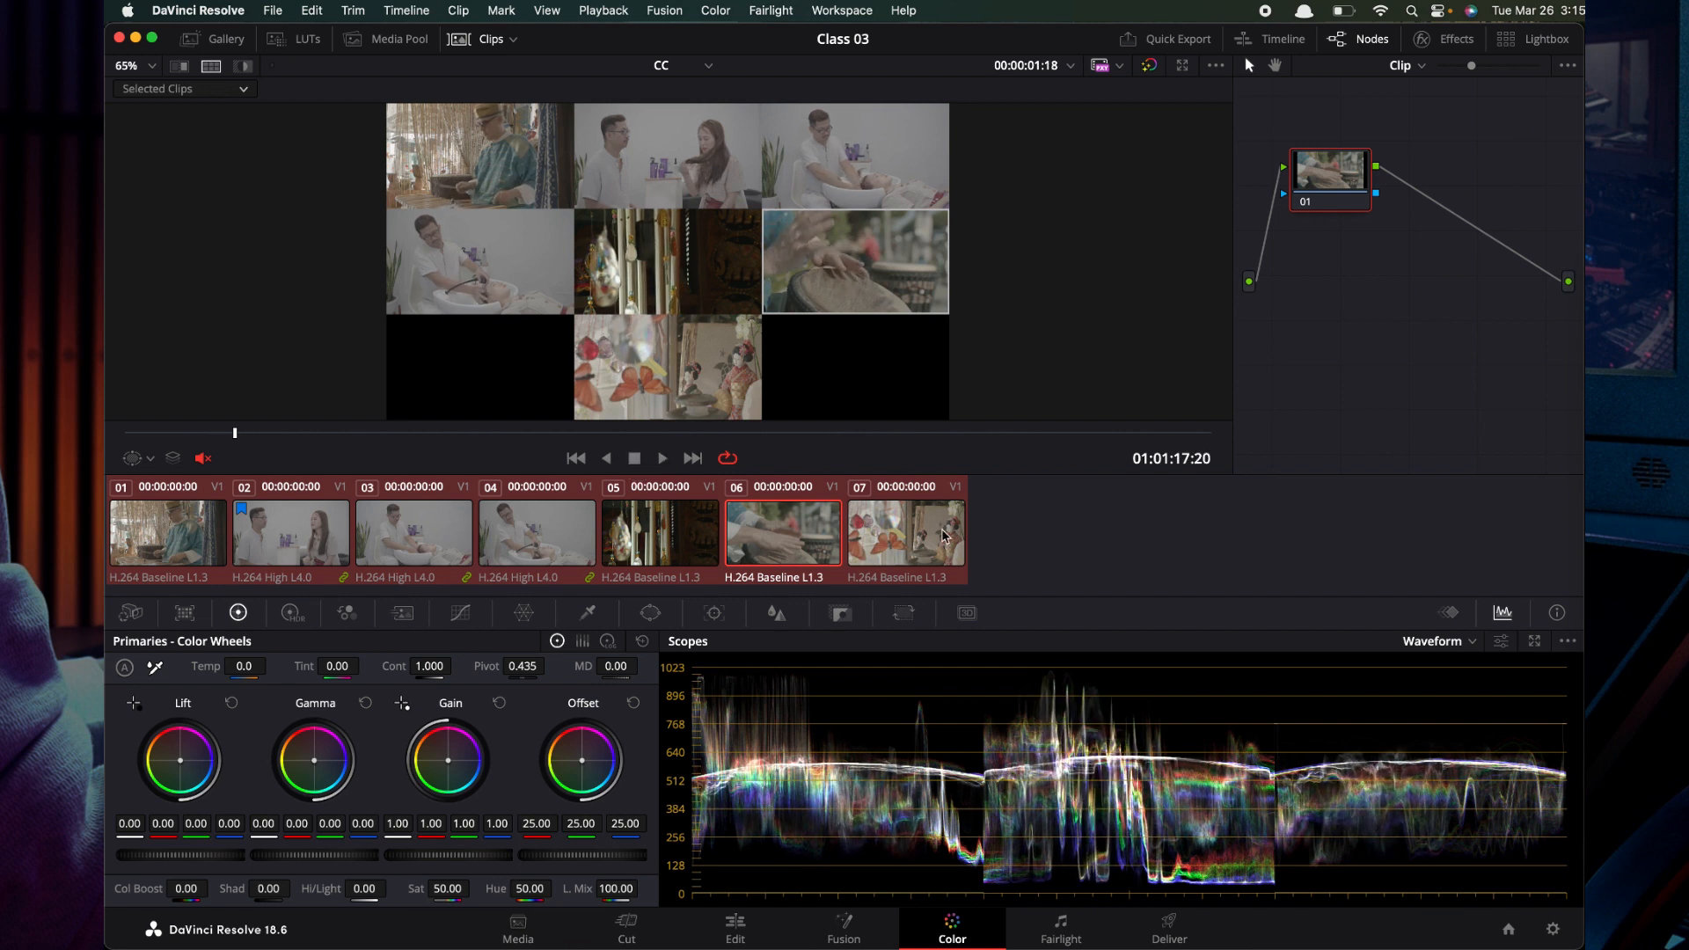
Switch the split screen to Neighbor Clips and show the neighbors of clip 05 and of clip 03.
left_click(239, 97)
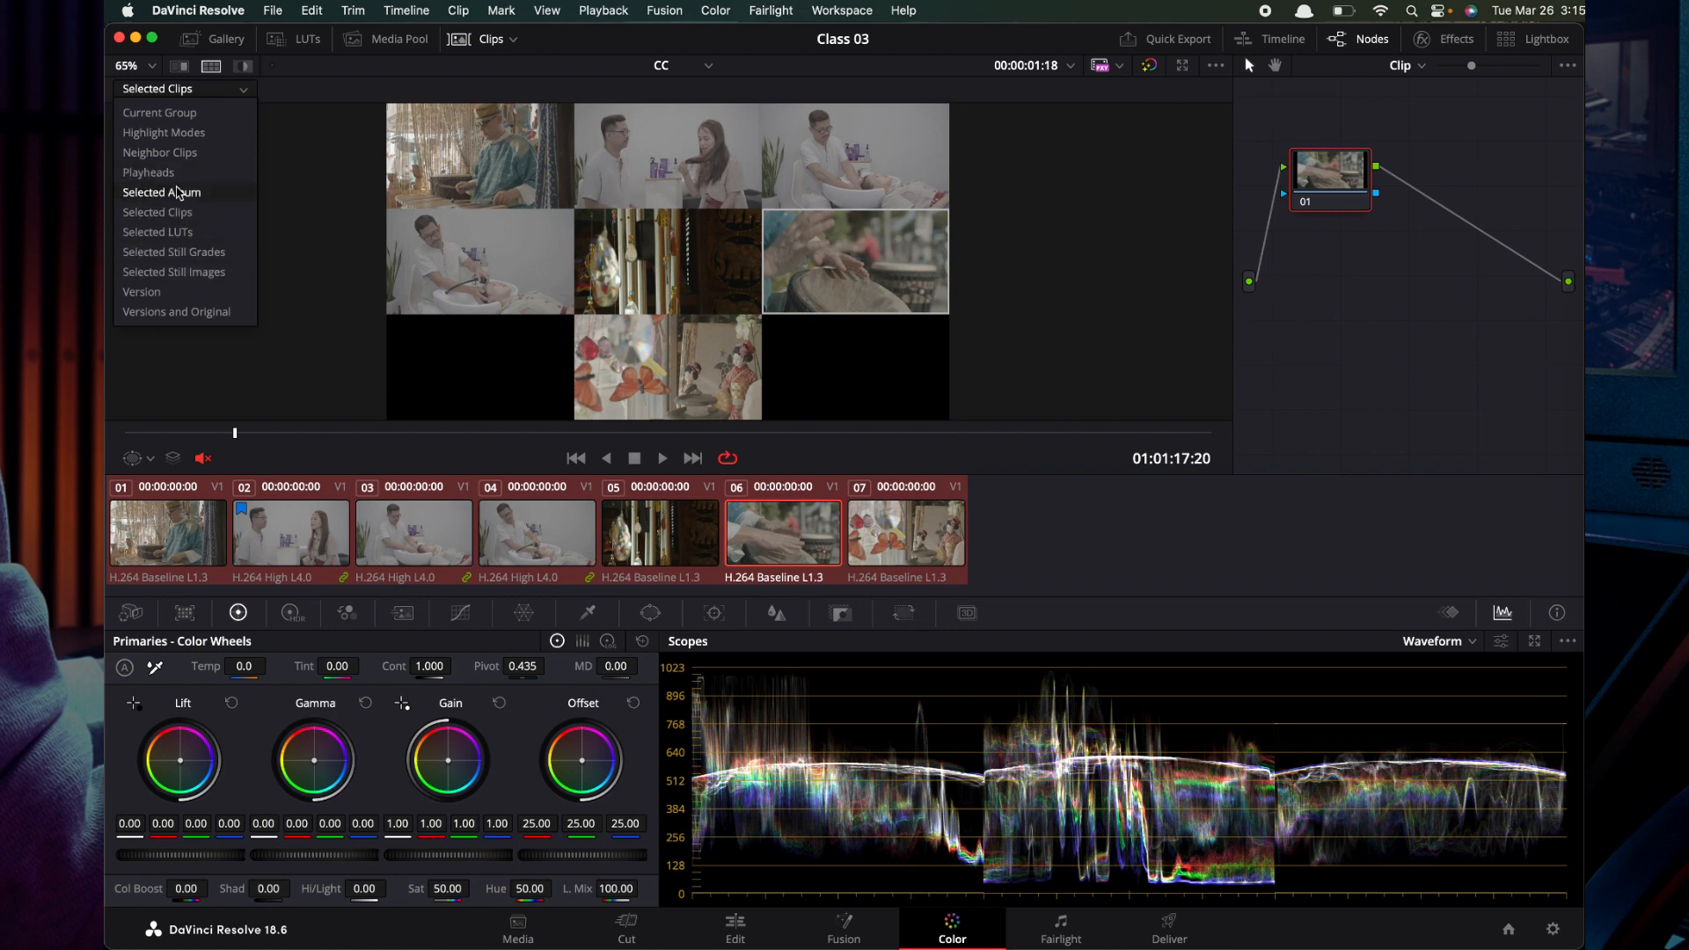
left_click(178, 153)
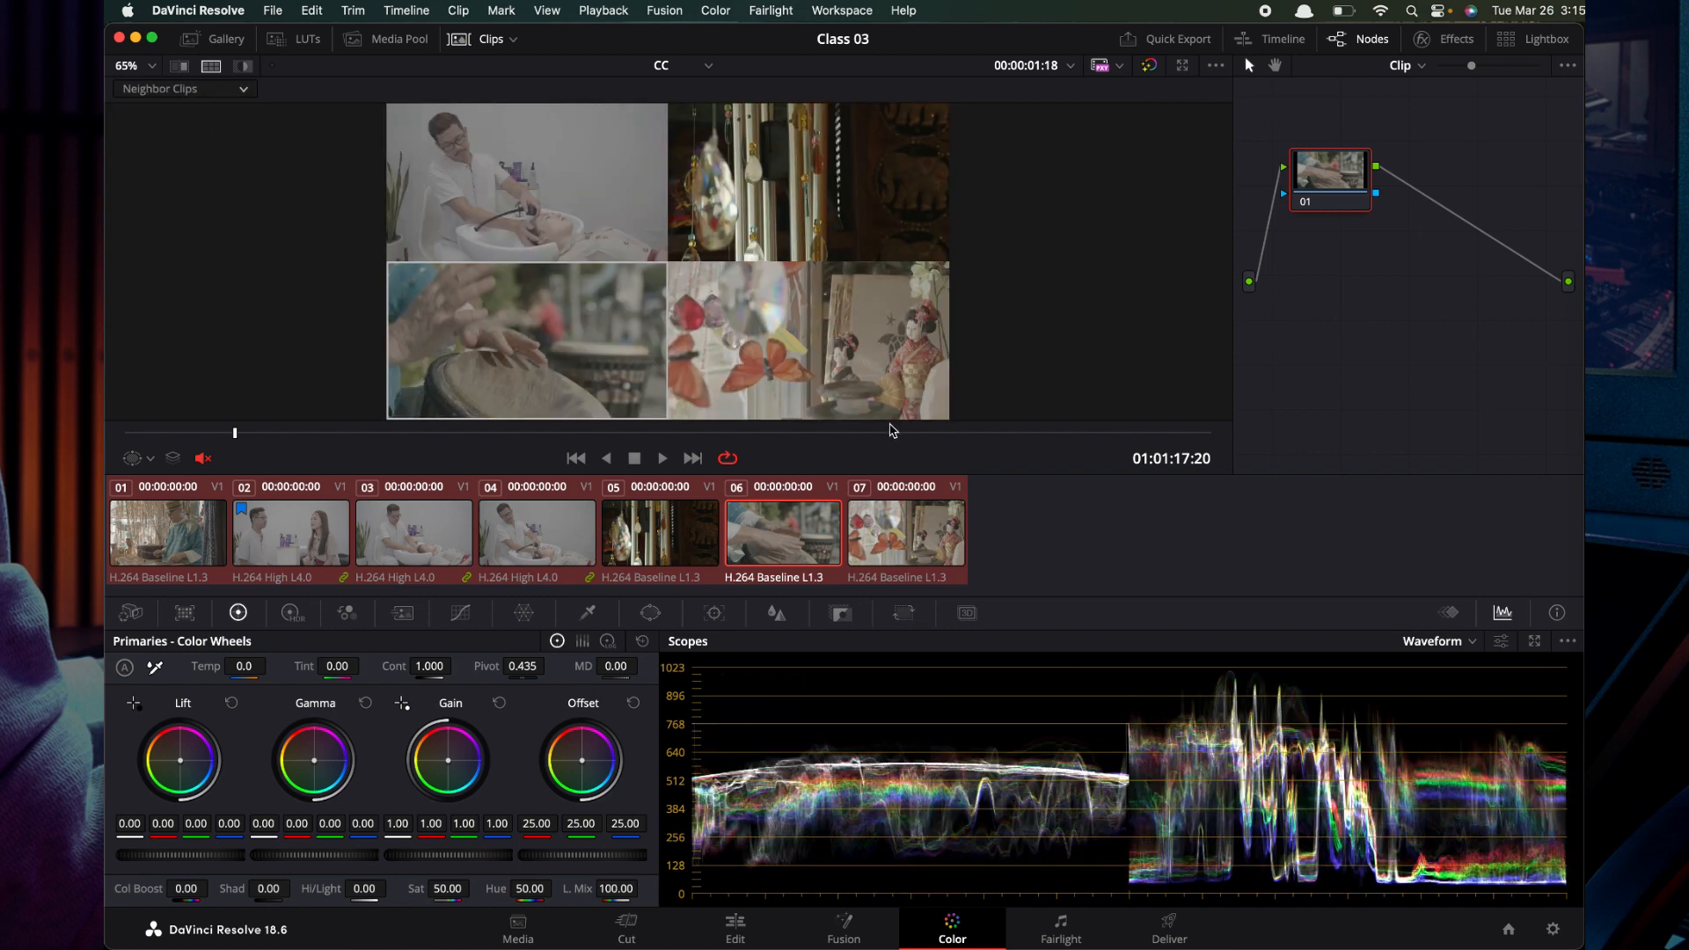
left_click(670, 539)
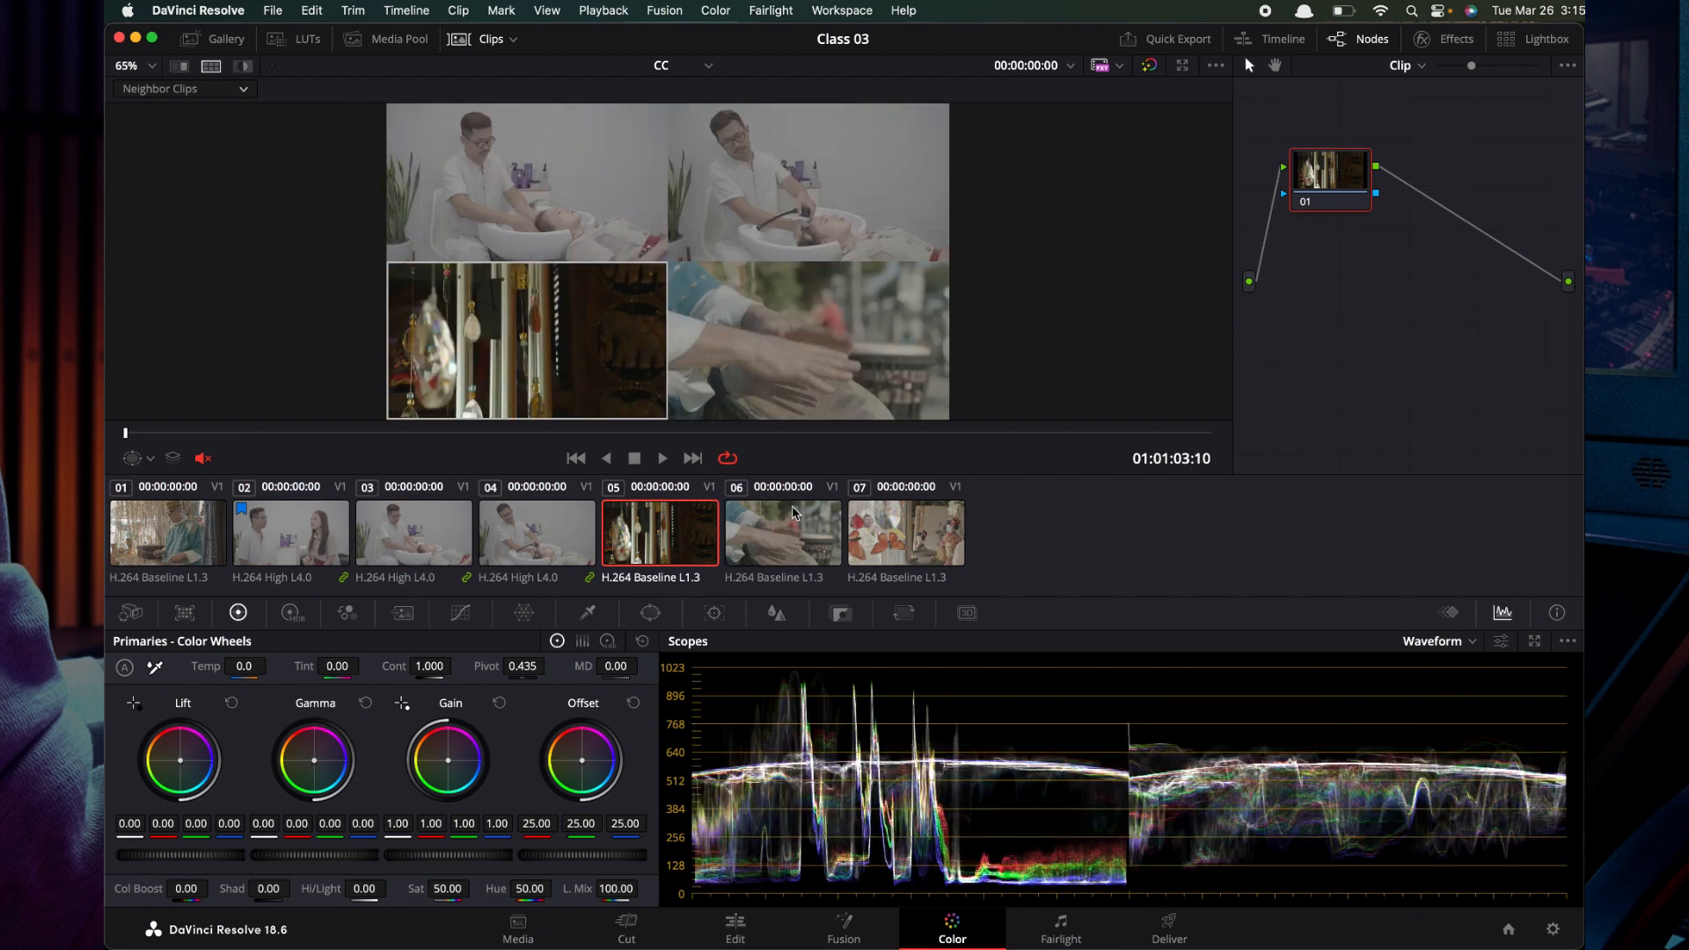
left_click(431, 550)
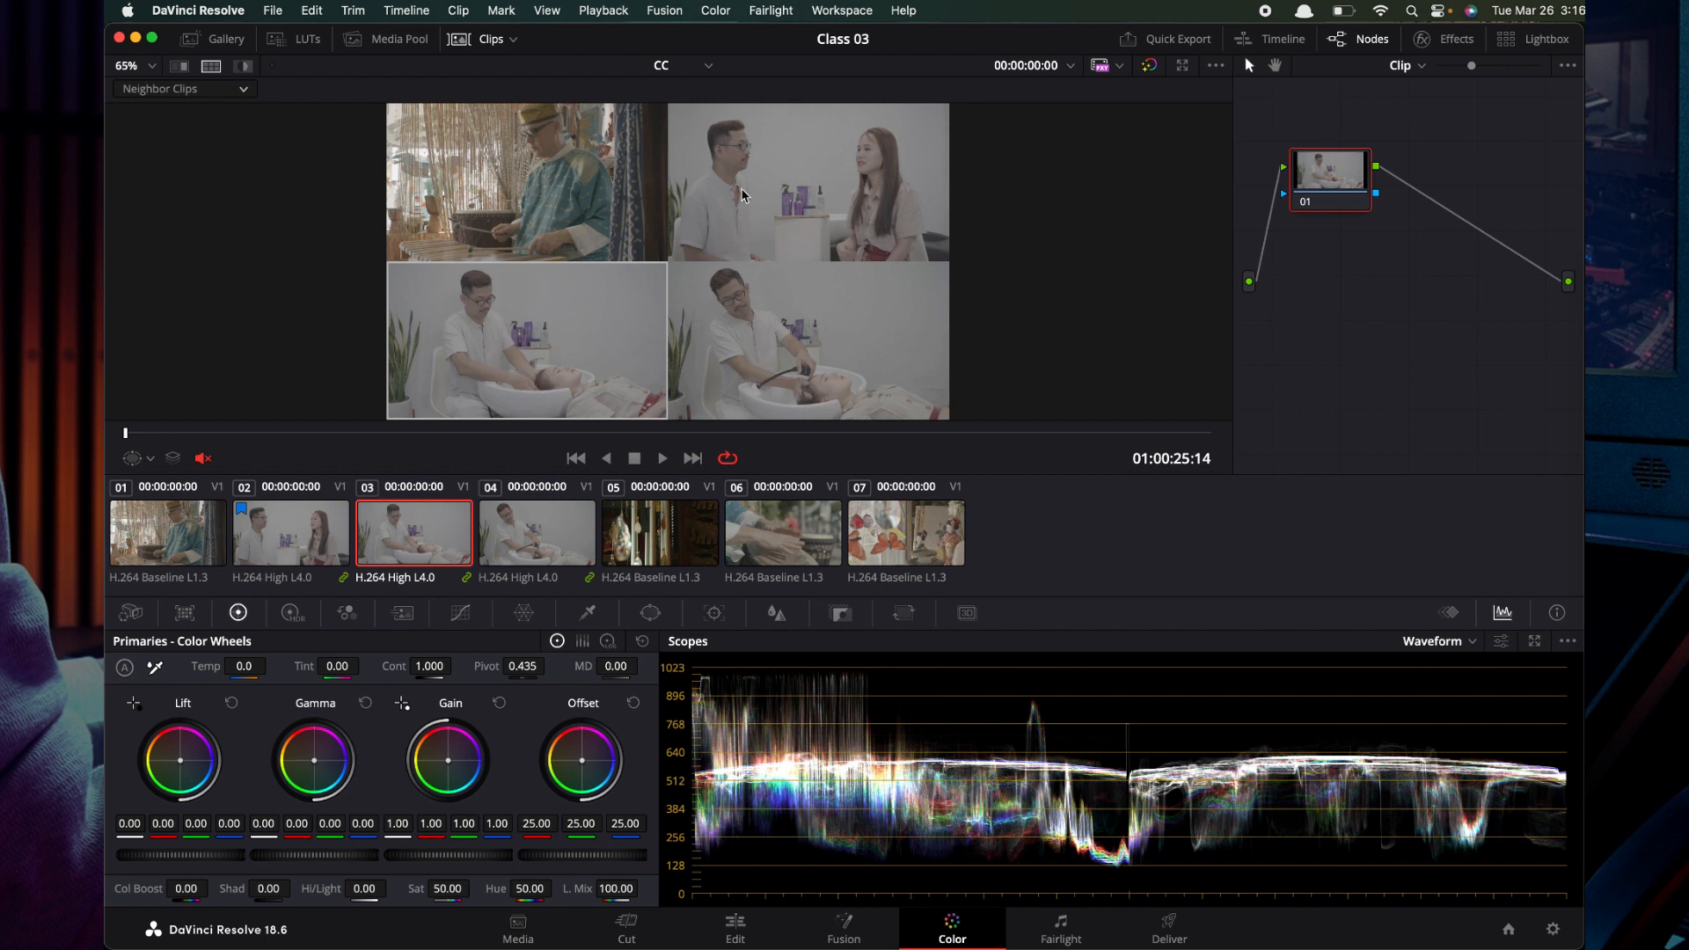
Preview the split screen in Cinema Viewer mode, play it briefly and return to the Color page.
left_click(842, 11)
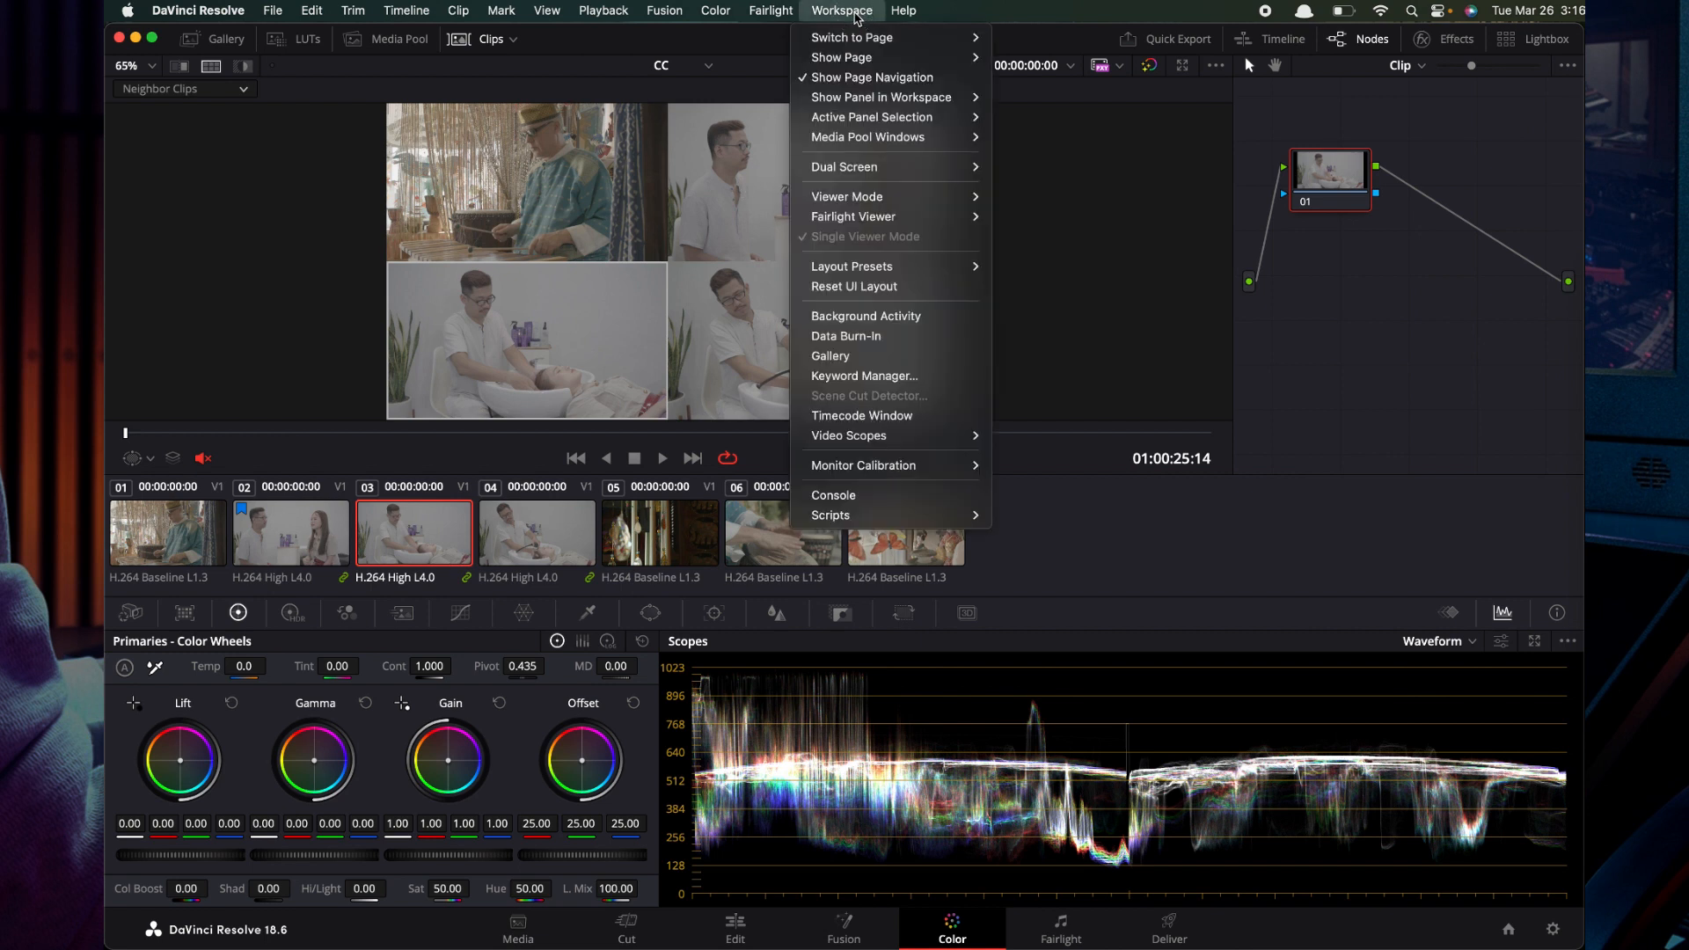
mouse_move(891, 201)
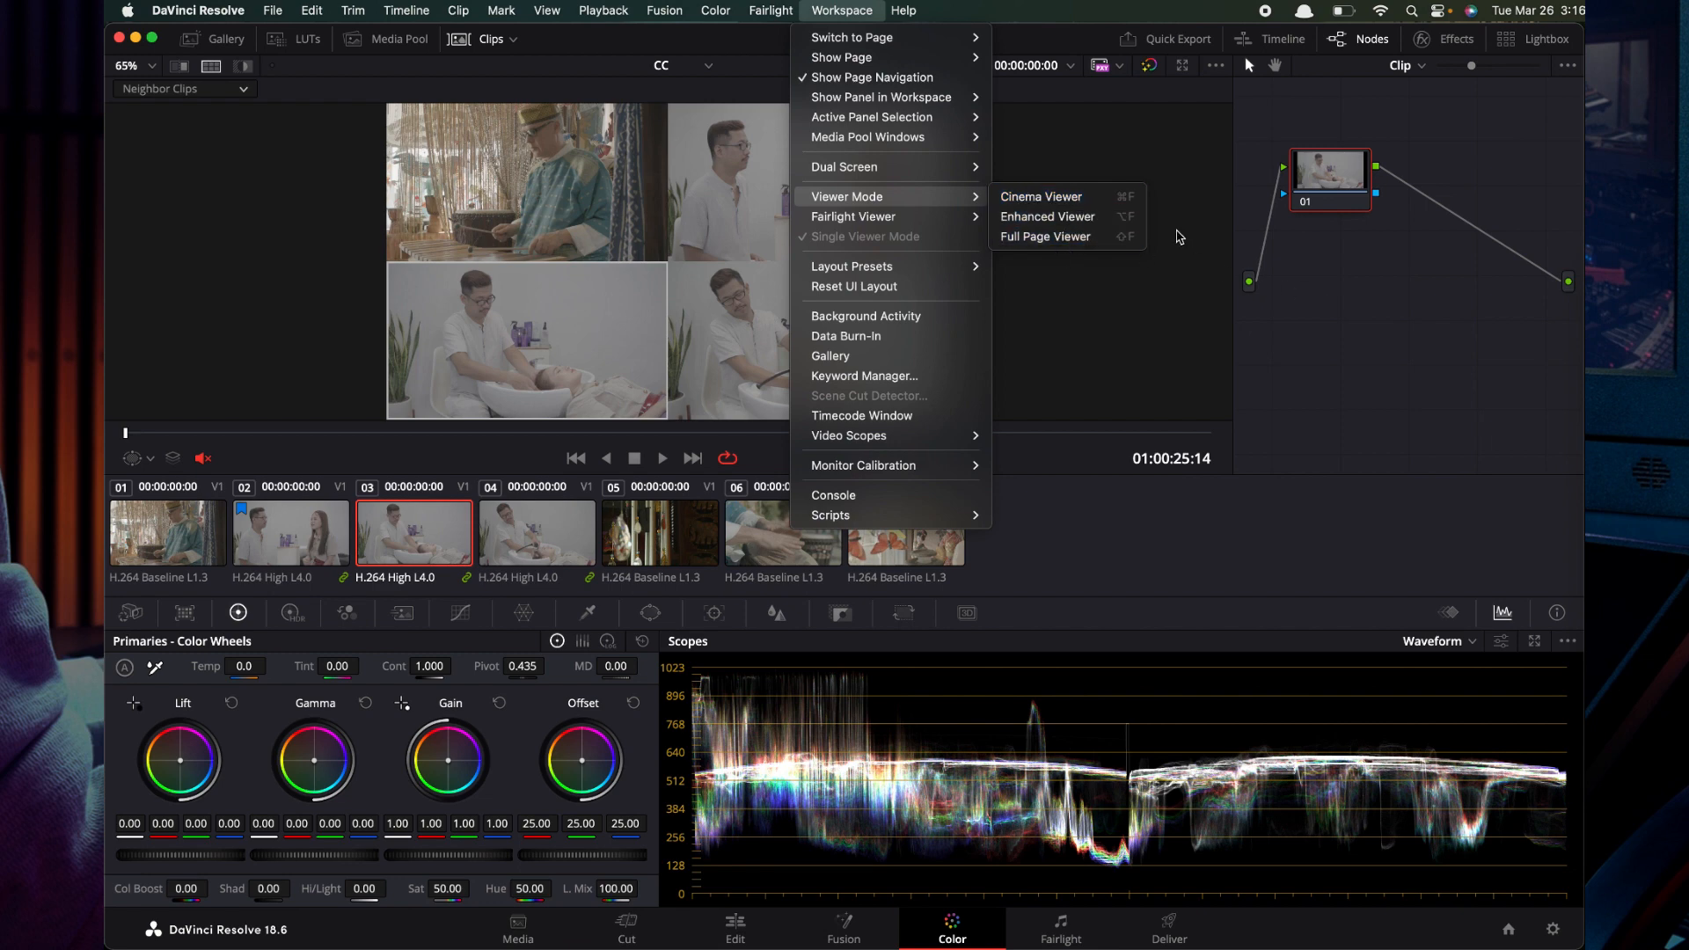
left_click(1089, 201)
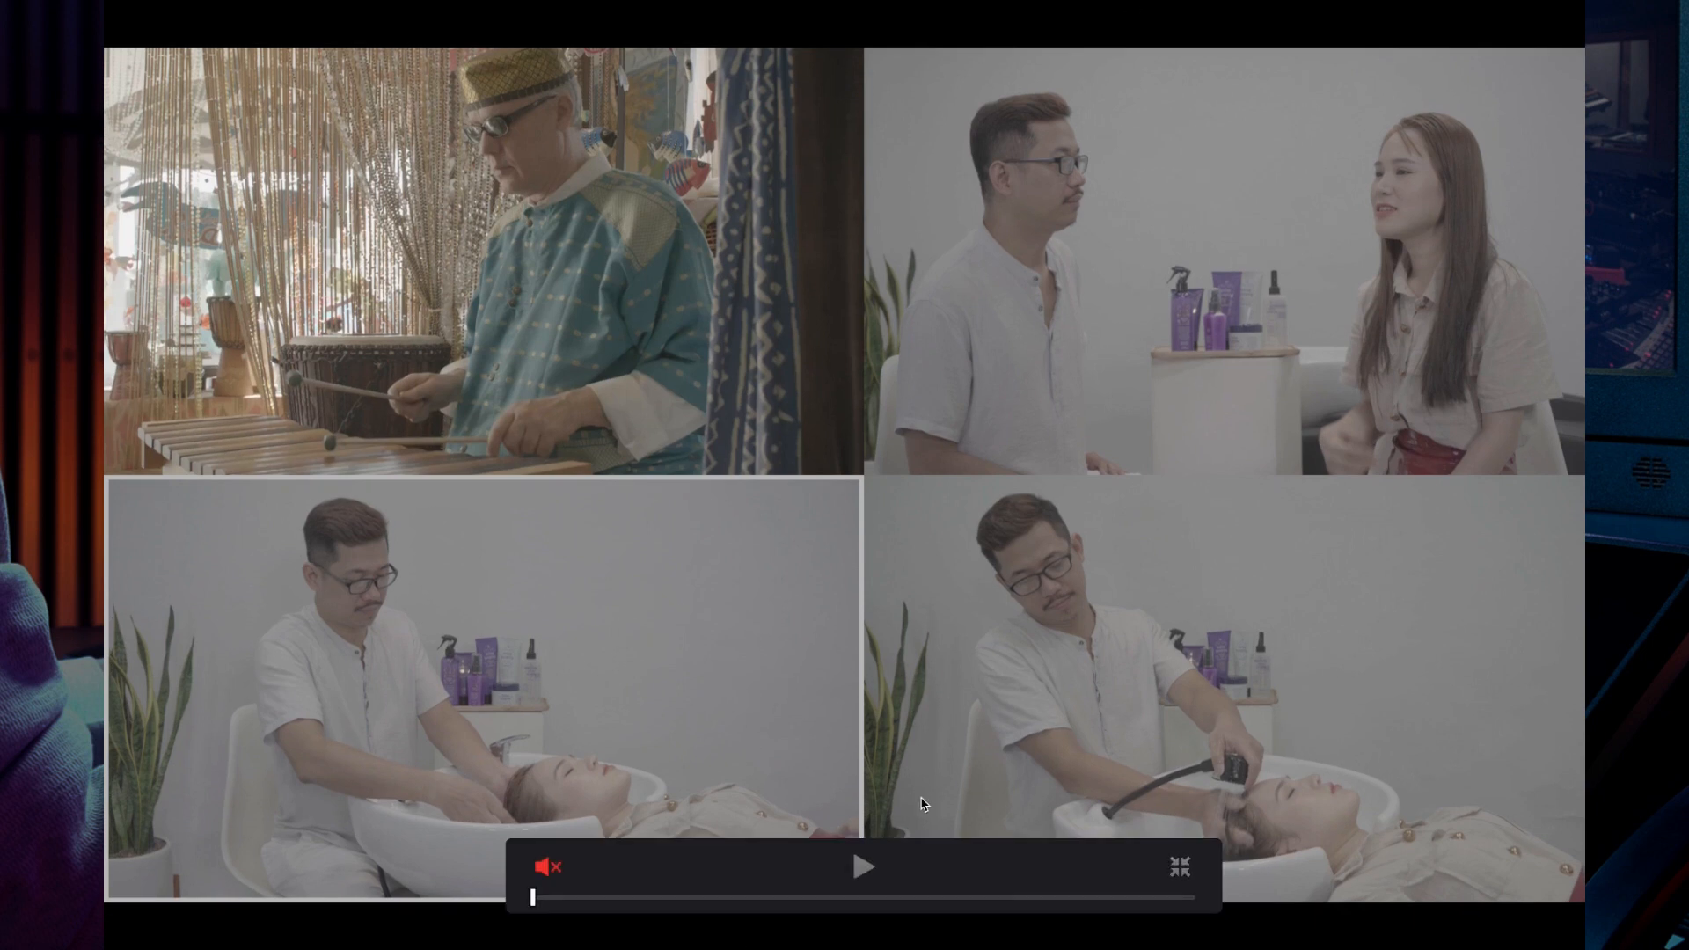
left_click(864, 867)
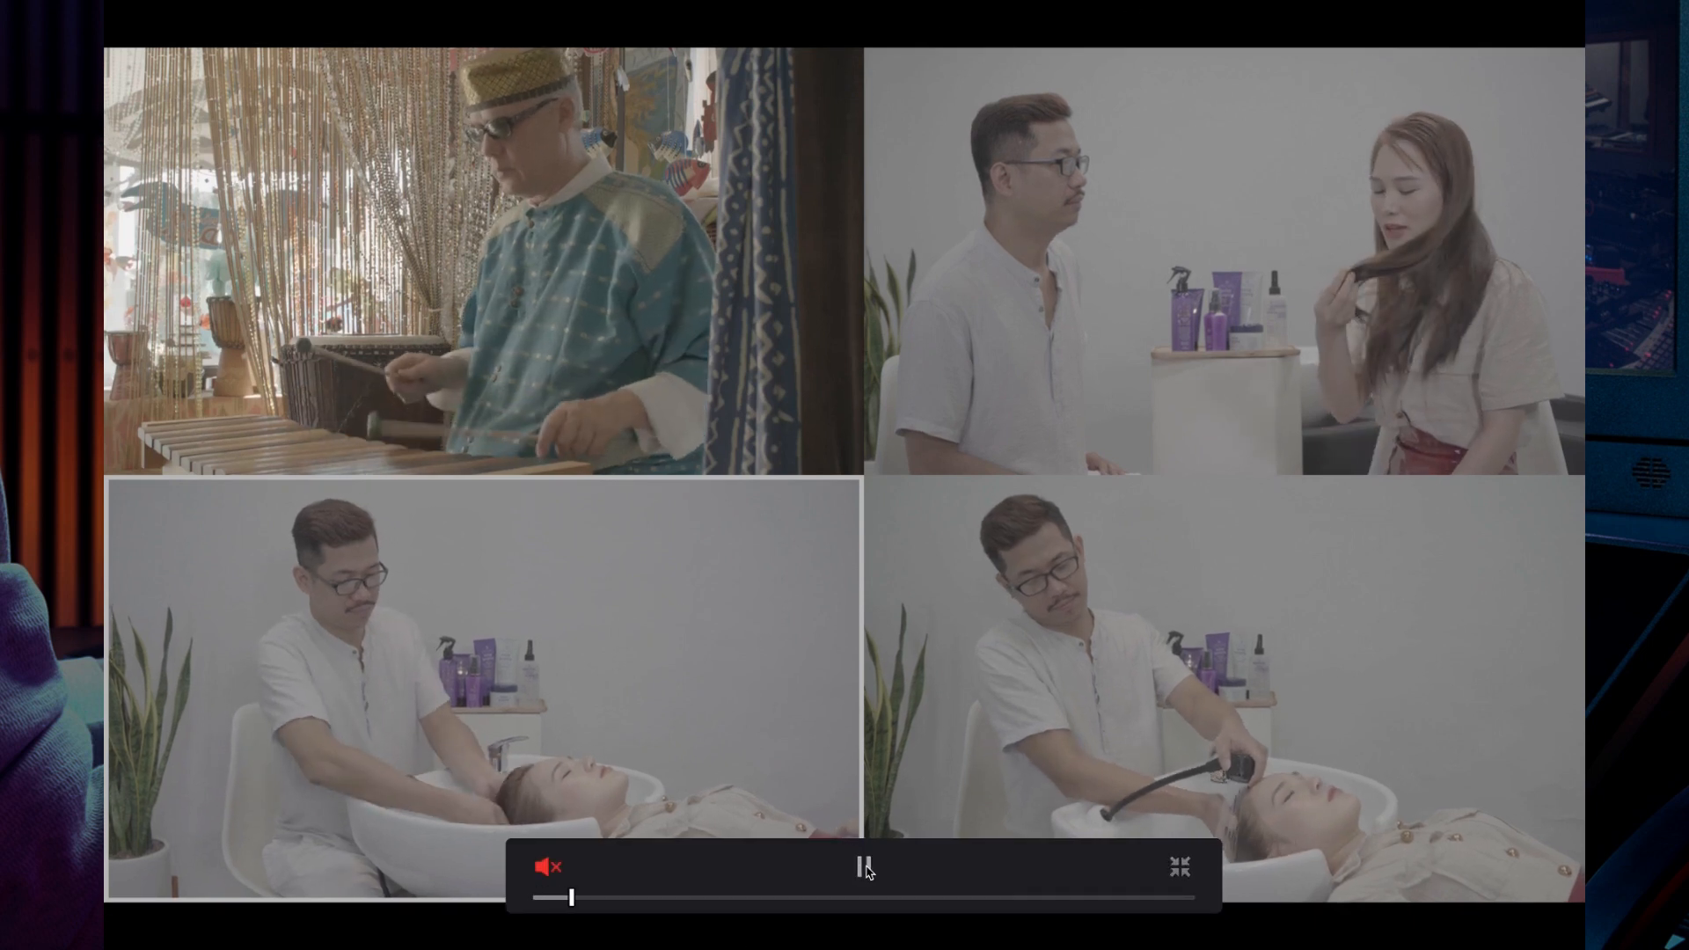
left_click(866, 869)
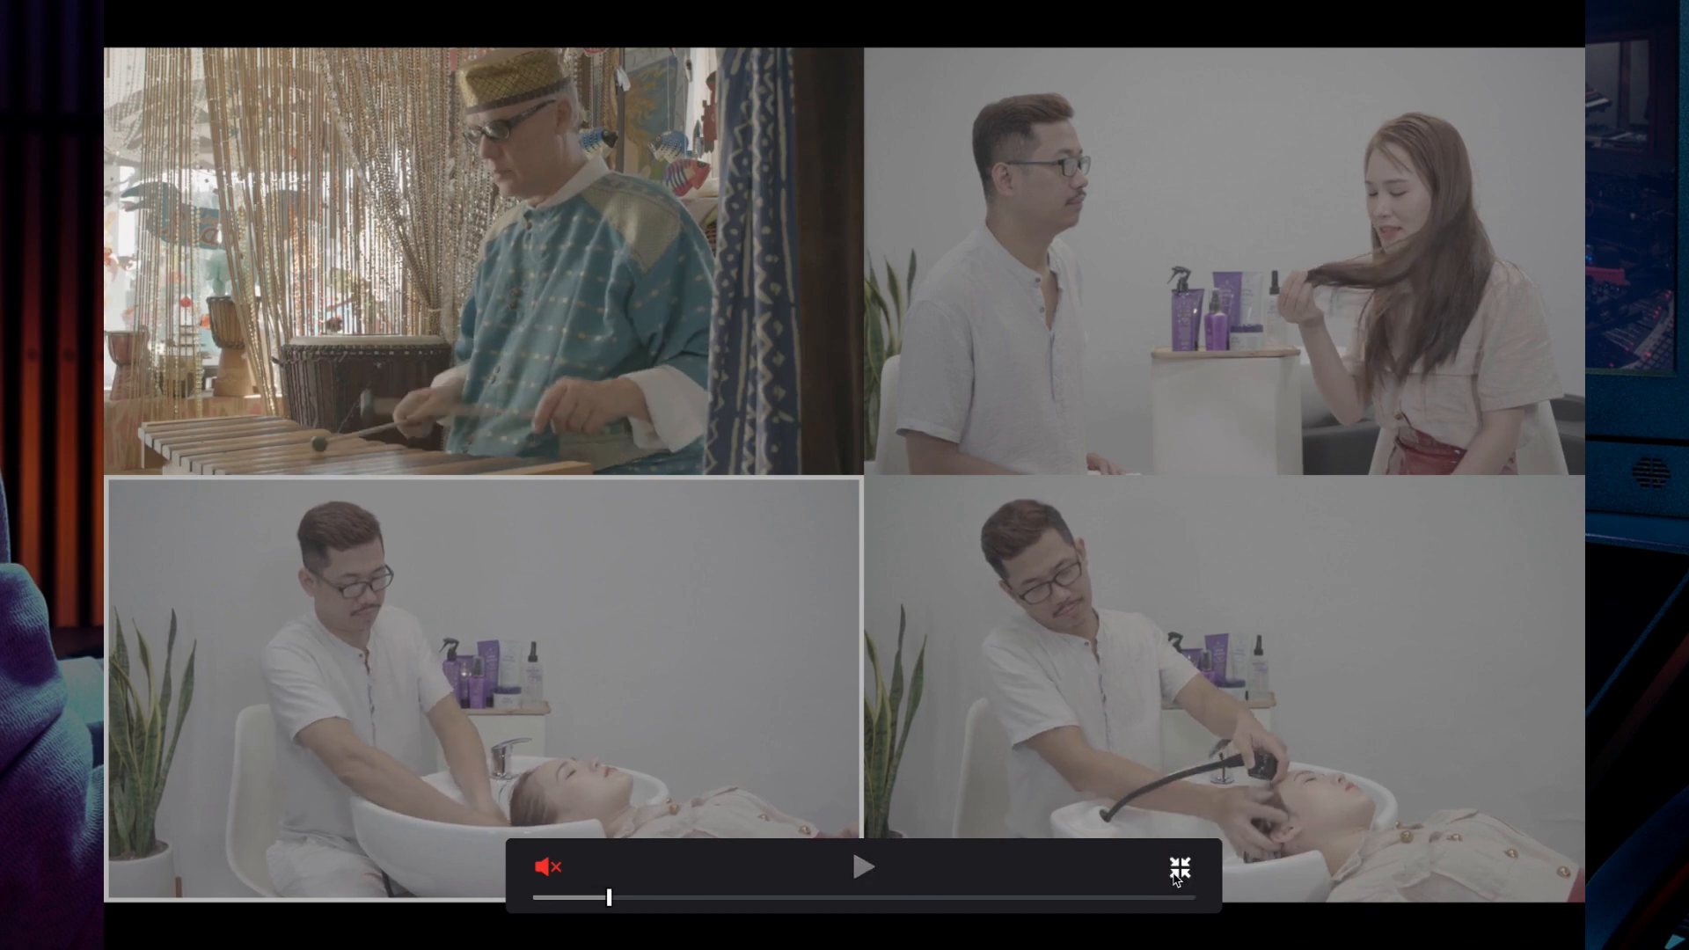
left_click(1179, 870)
Enlarge the split-screen view with the Enhanced Viewer and switch it to the Full Page Viewer.
left_click(841, 13)
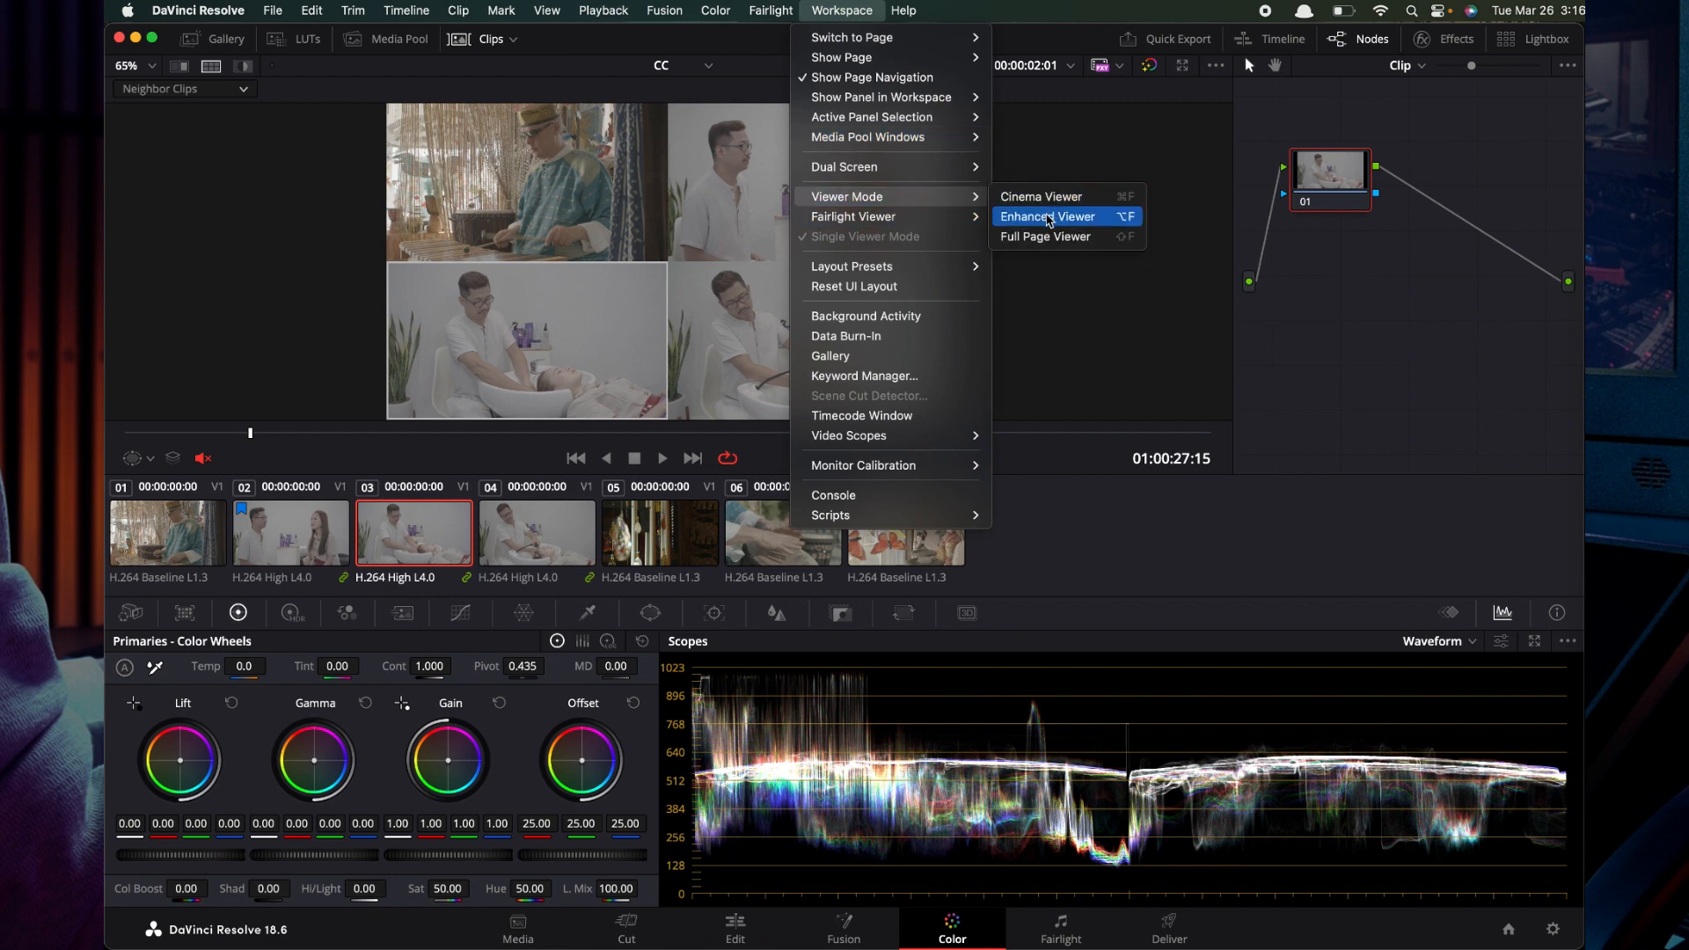
left_click(1048, 218)
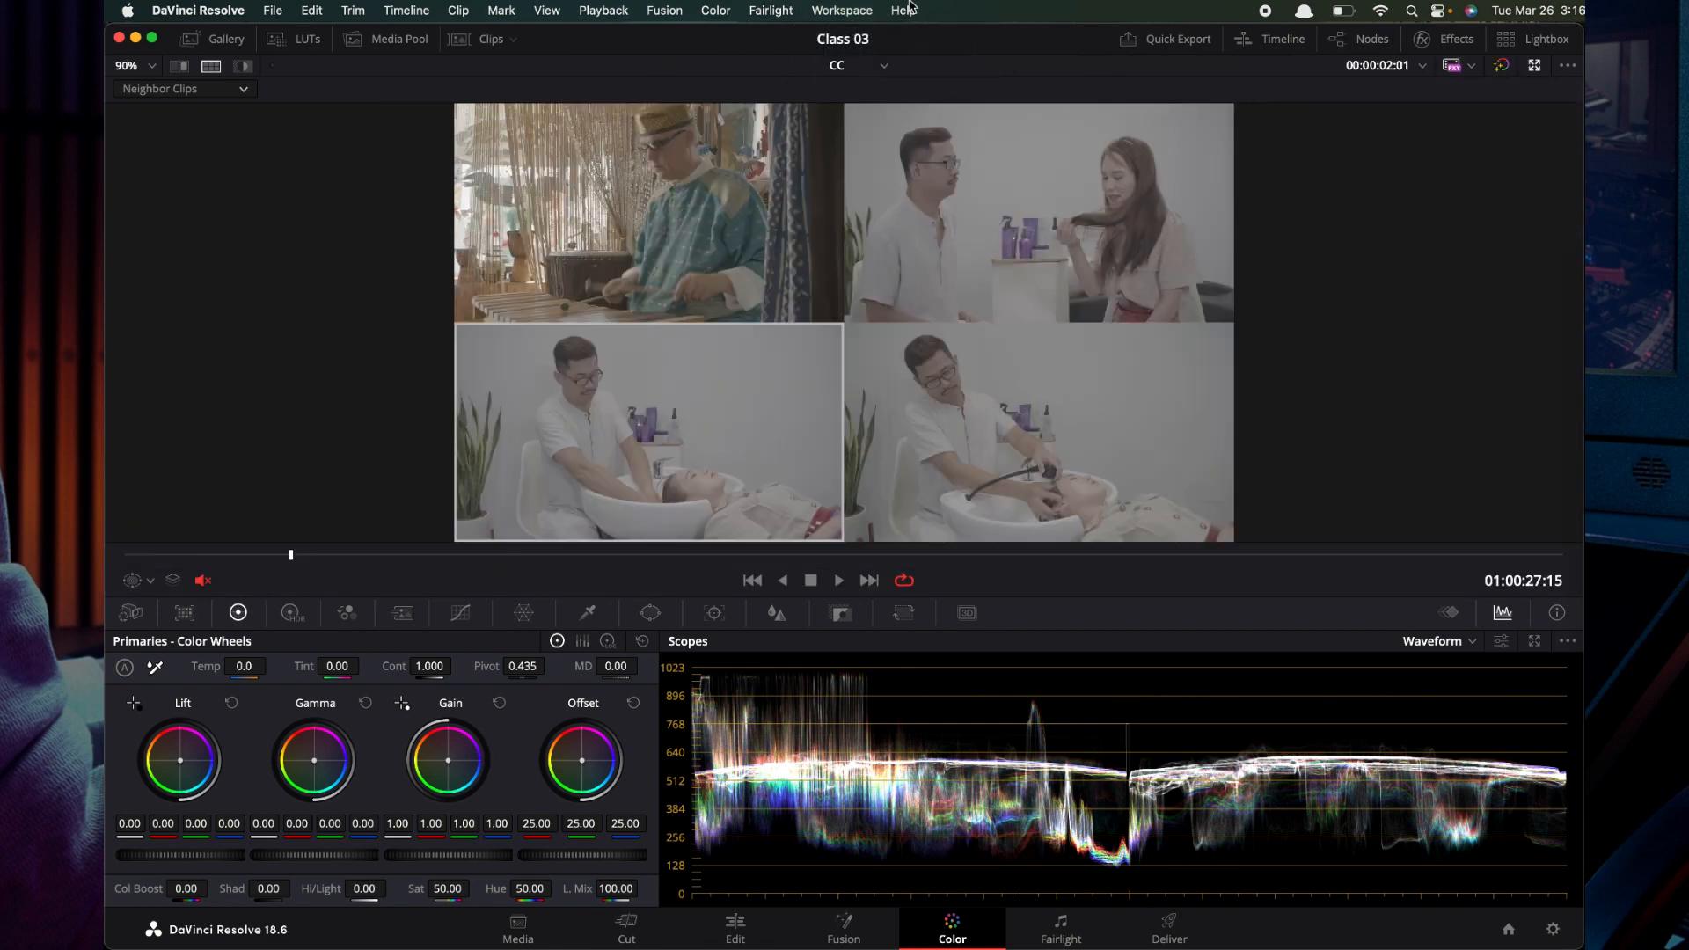
left_click(849, 10)
mouse_move(906, 197)
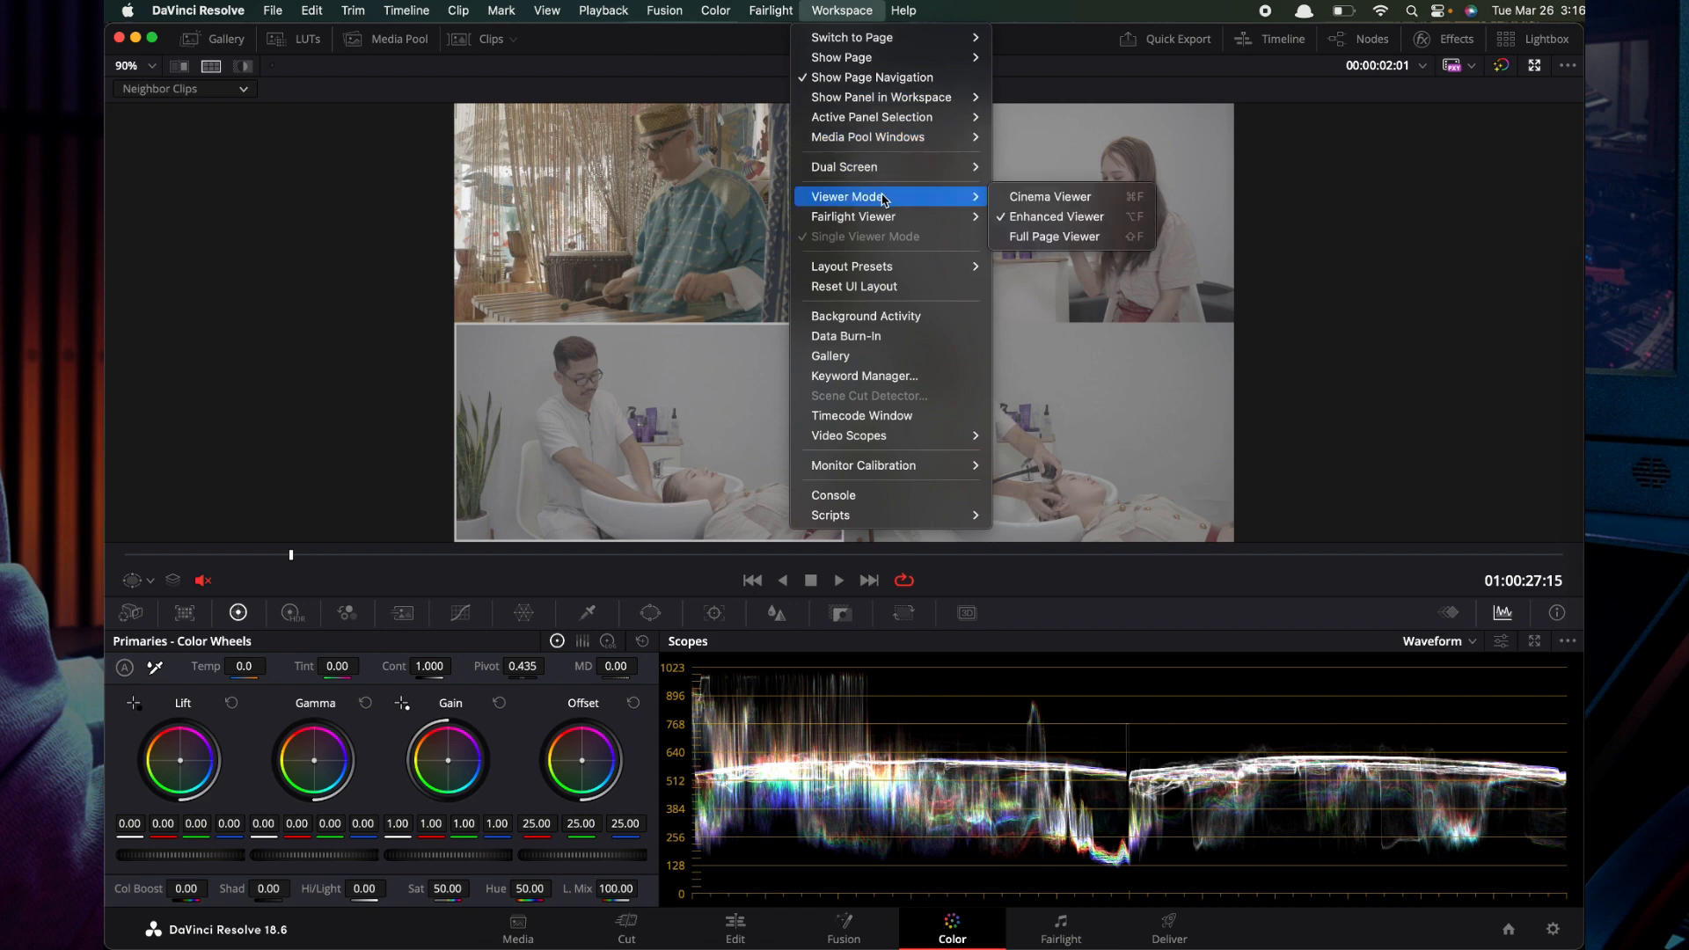
left_click(1029, 236)
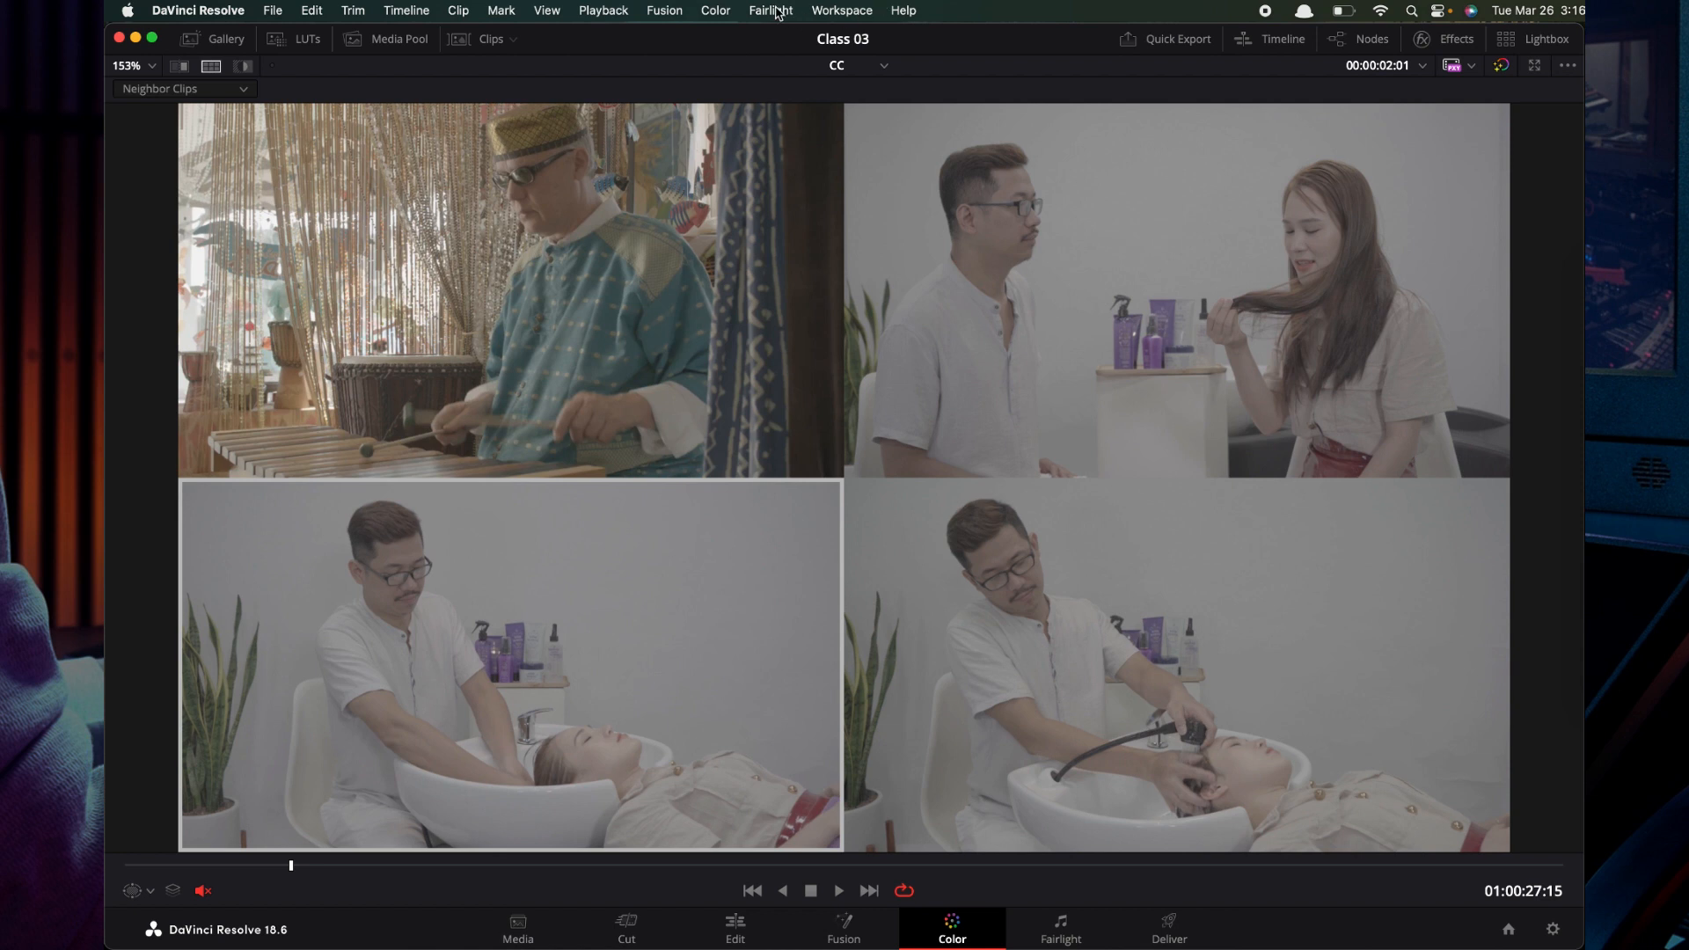
Leave the Full Page Viewer and restore the standard Color page layout.
left_click(819, 10)
mouse_move(928, 197)
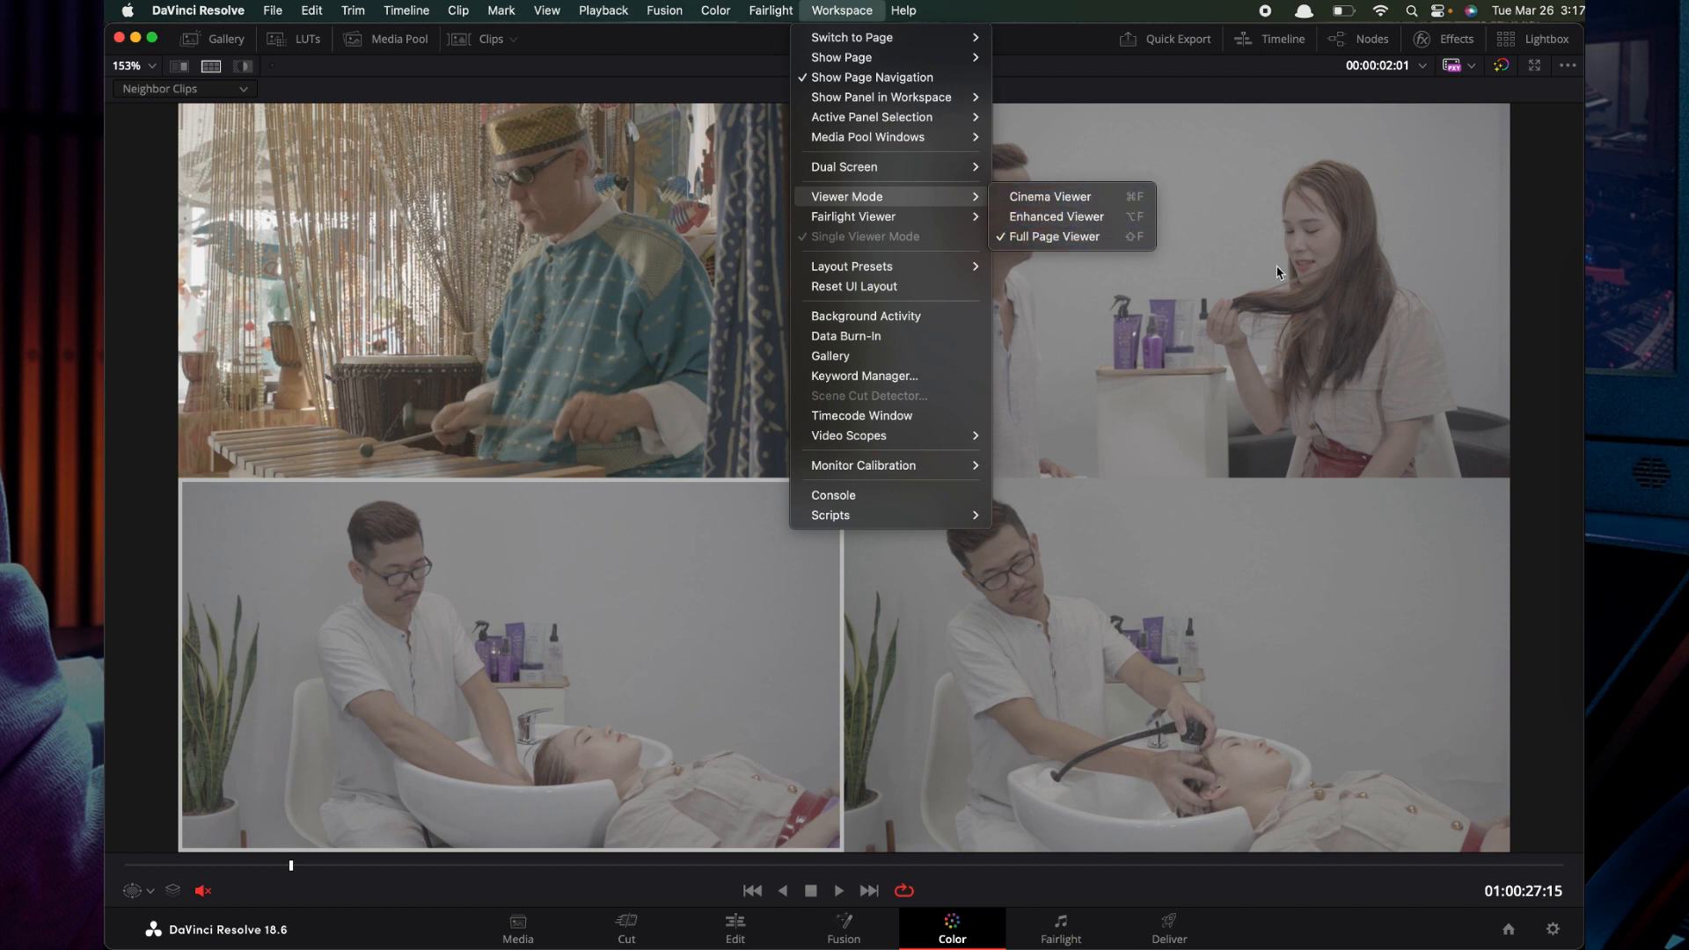
left_click(1216, 265)
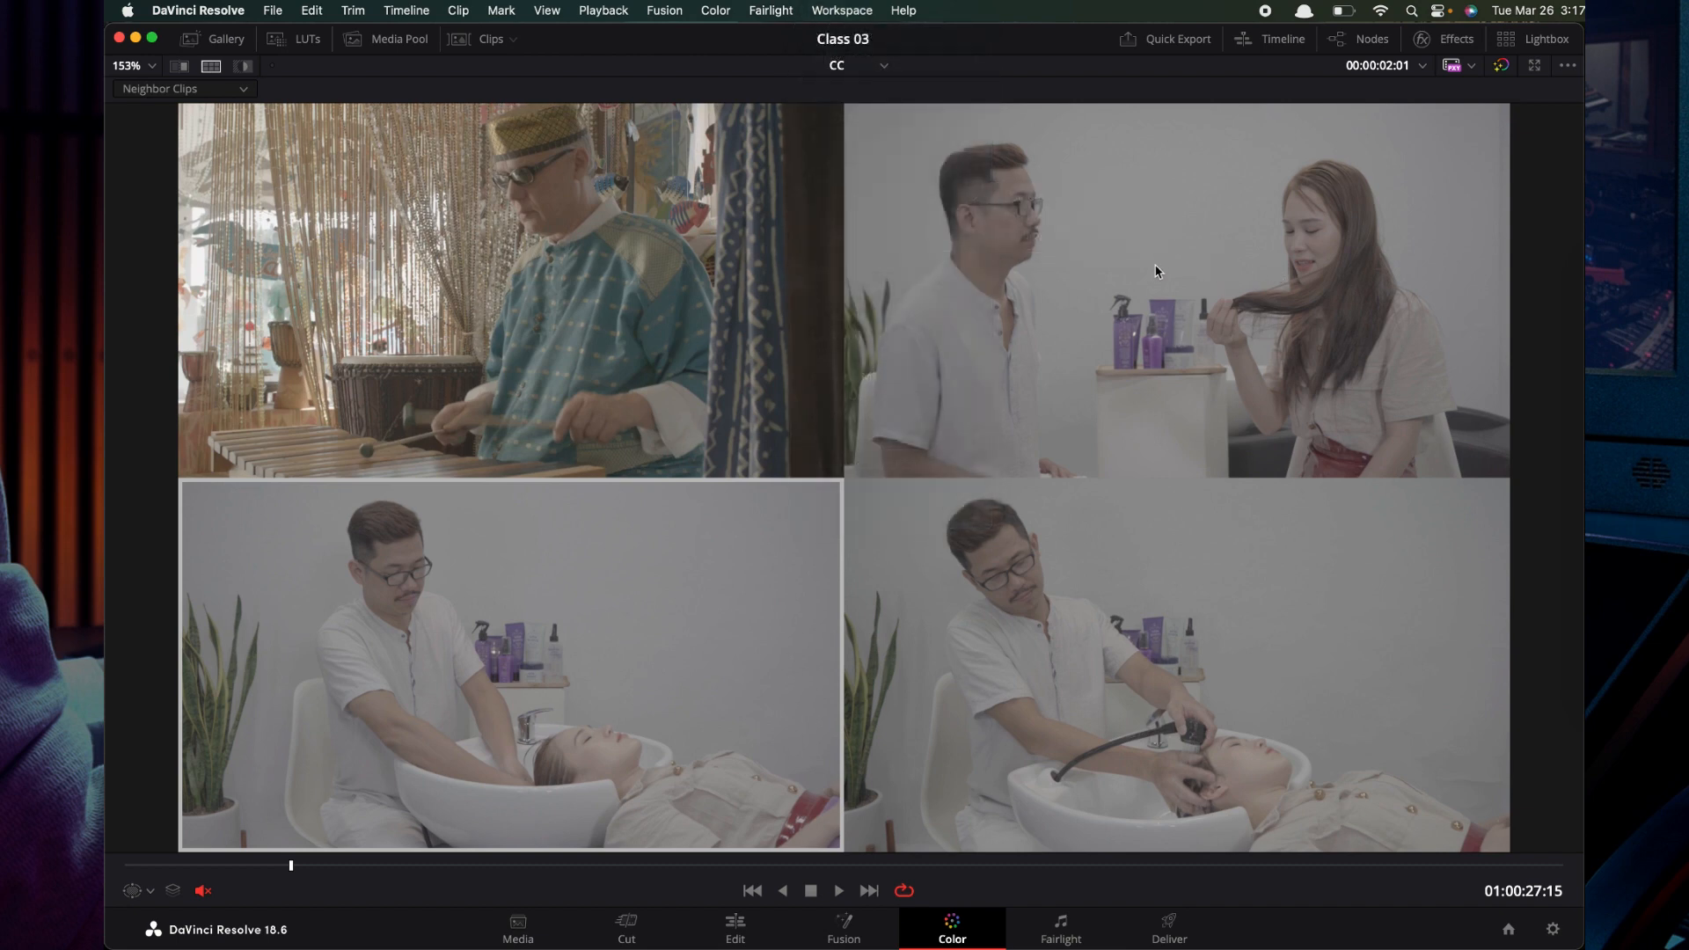
key("shift+f")
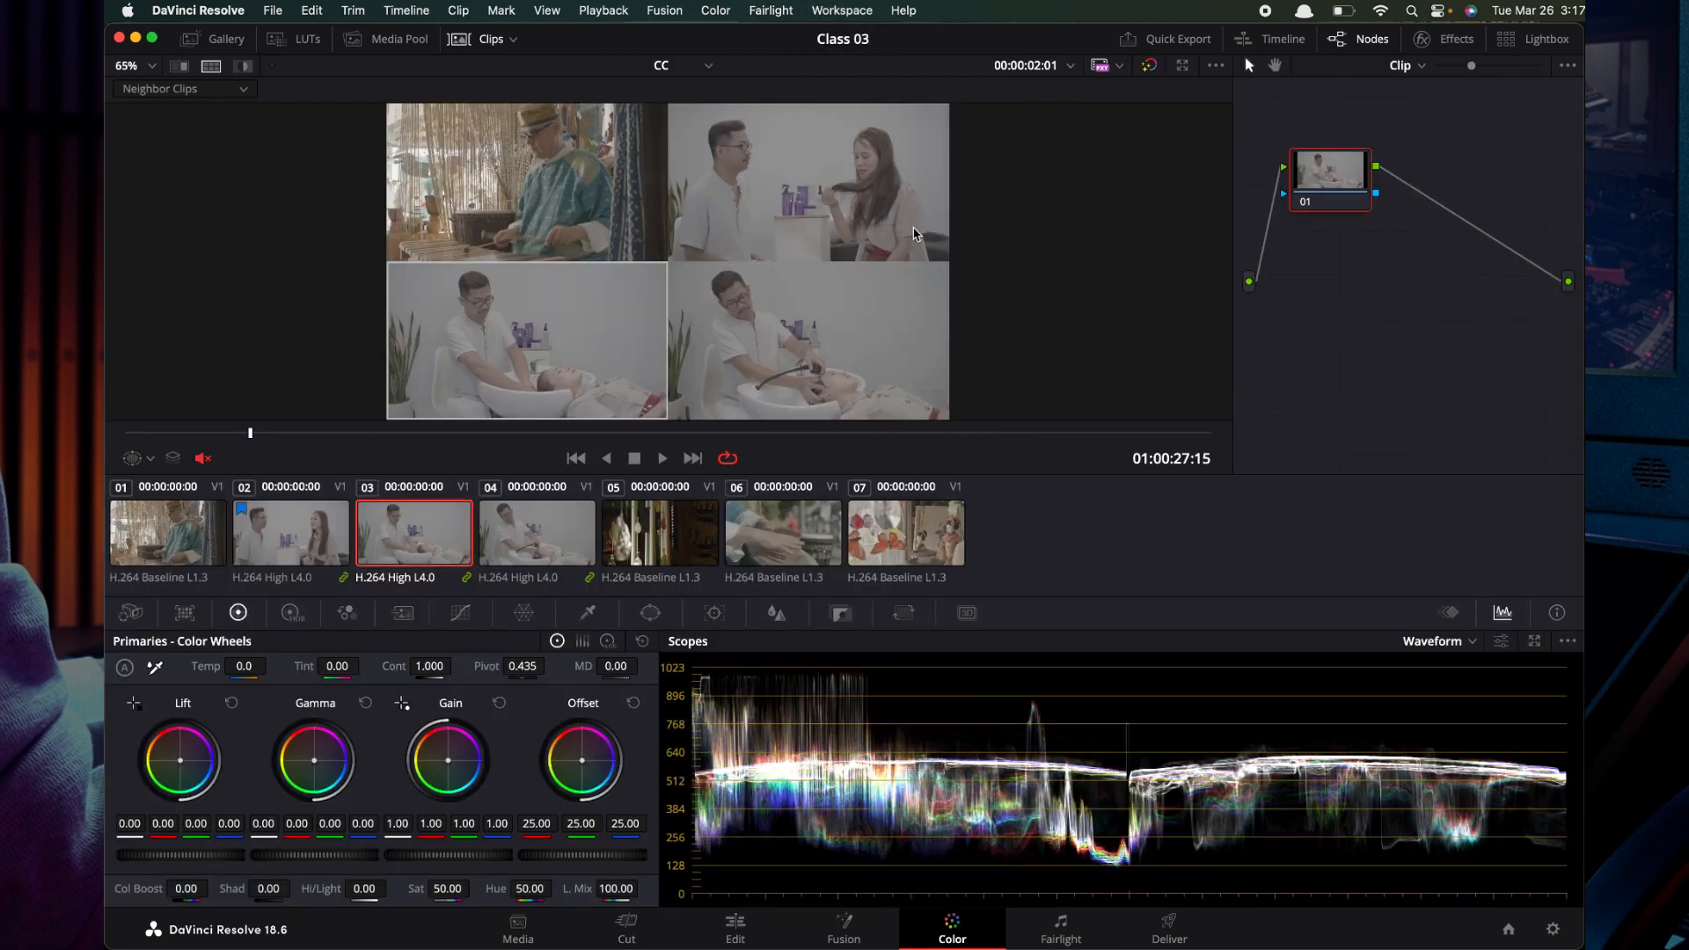
left_click(183, 89)
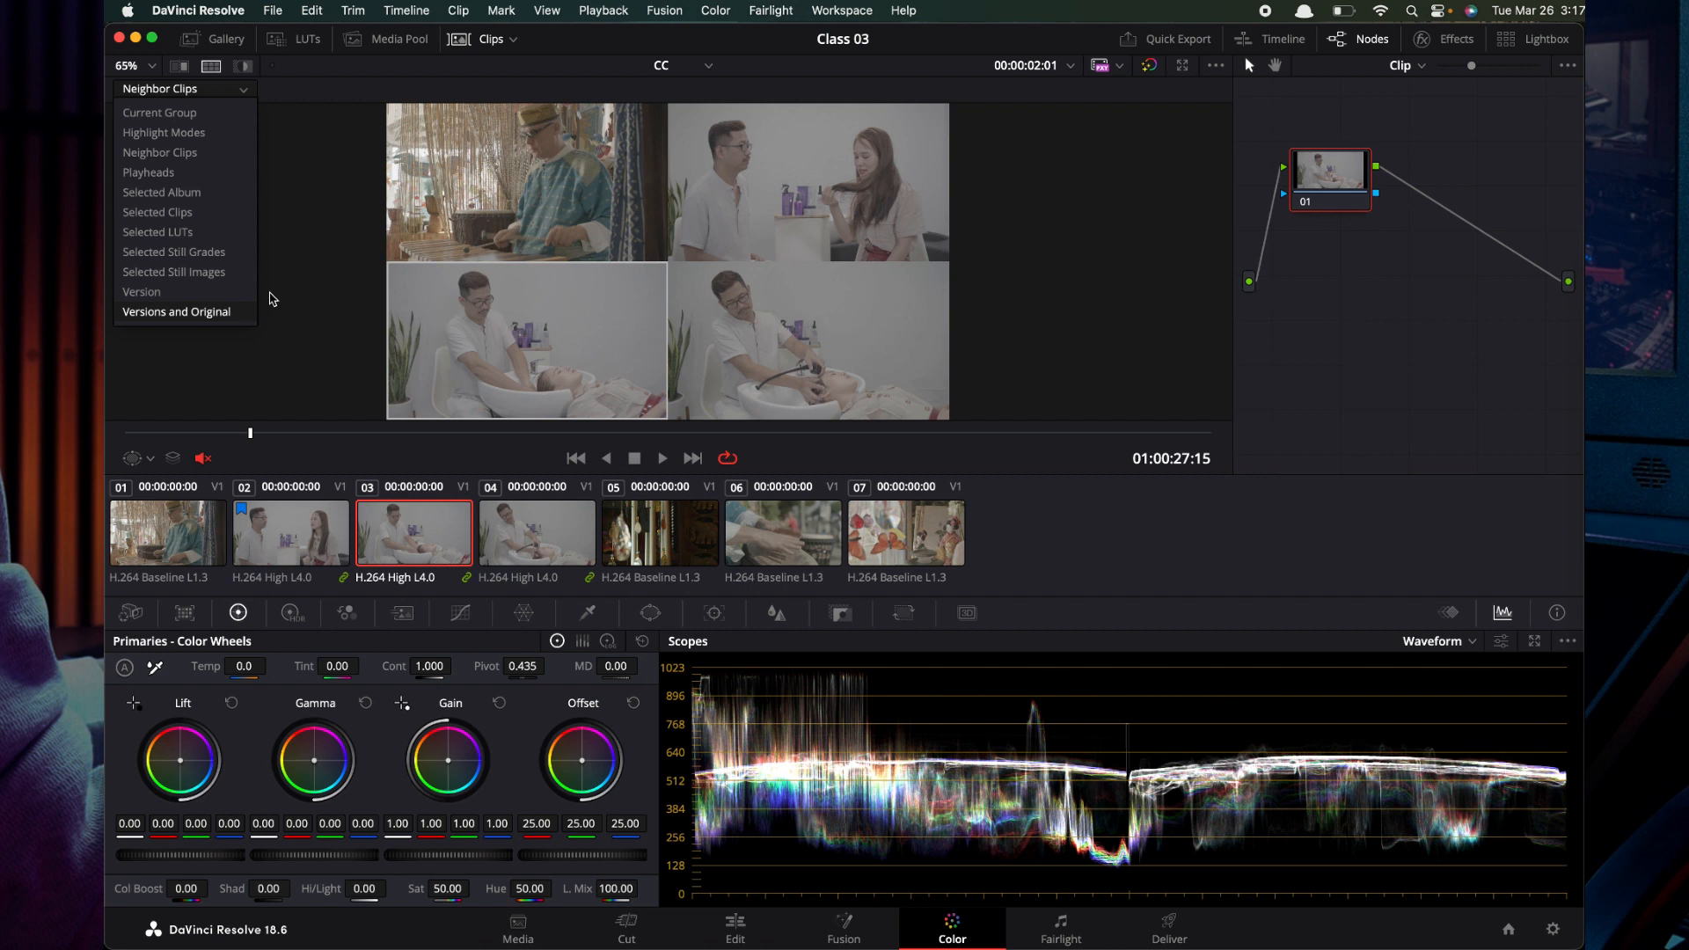
left_click(273, 95)
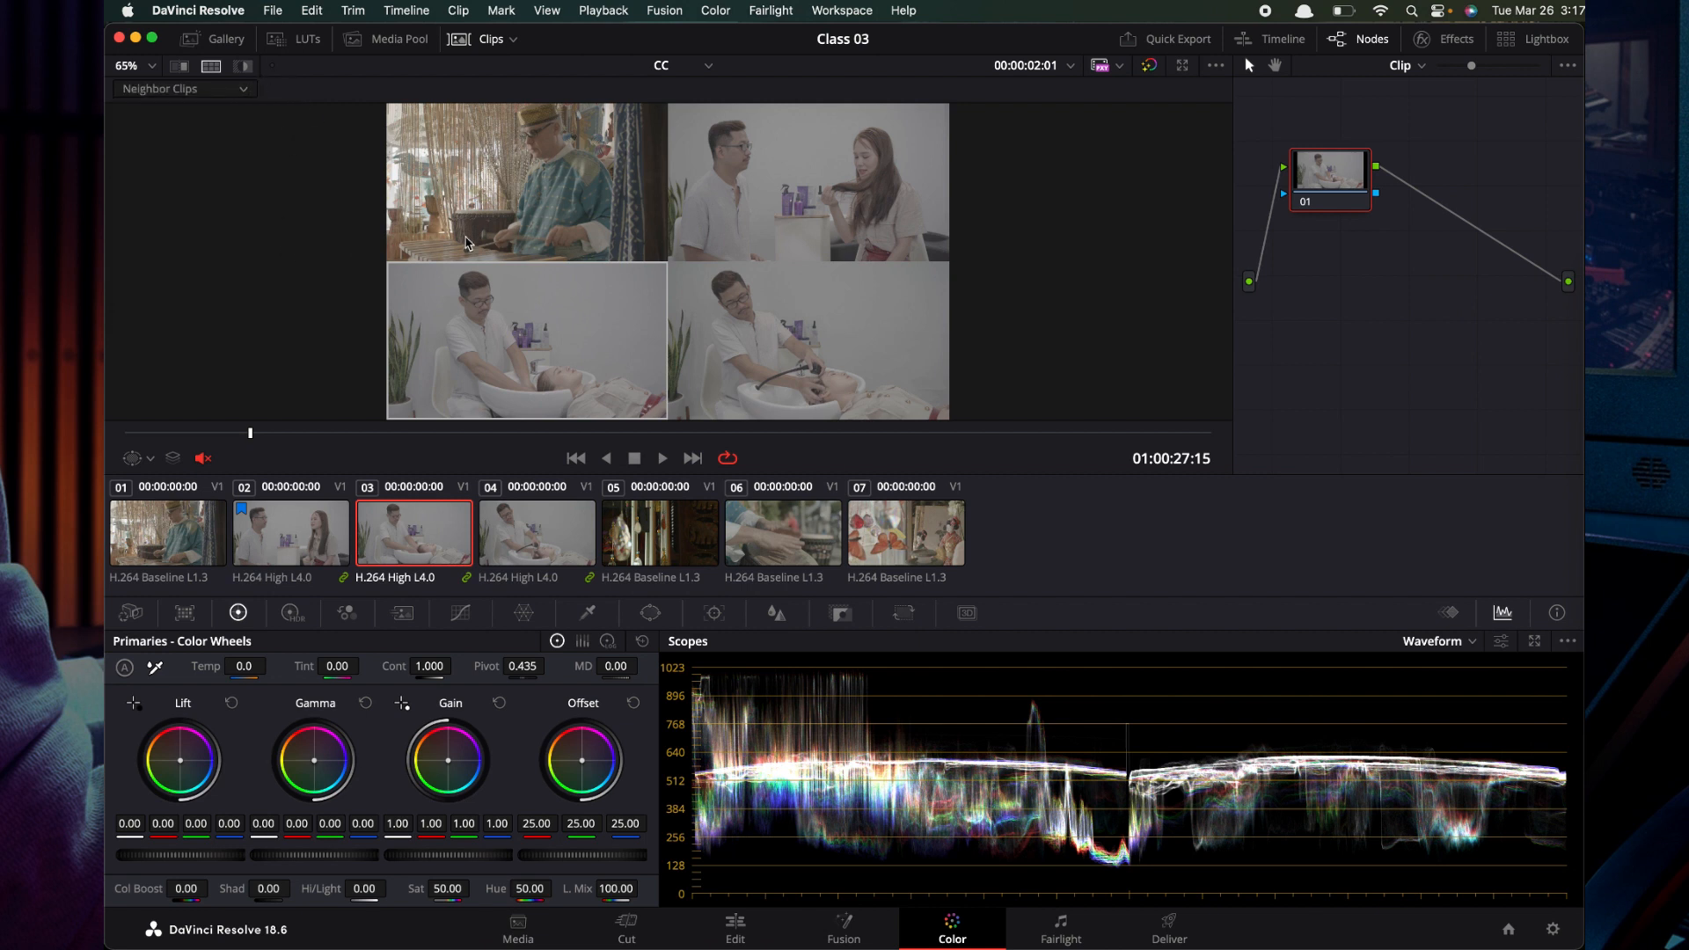